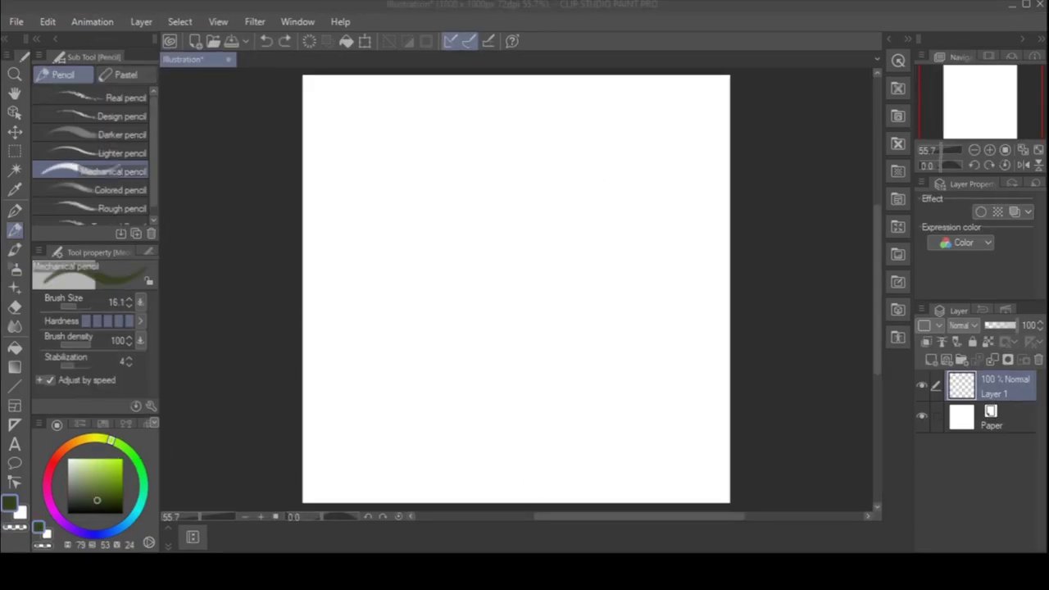
Sketch a rounded cranium in the upper middle of the canvas with the Mechanical pencil, adding rough jaw lines beneath it
mouse_move(472, 199)
left_mouse_down()
mouse_move(453, 176)
mouse_move(483, 202)
left_mouse_up()
key("ctrl+z")
mouse_move(474, 160)
left_mouse_down()
mouse_move(518, 247)
mouse_move(563, 210)
left_mouse_up()
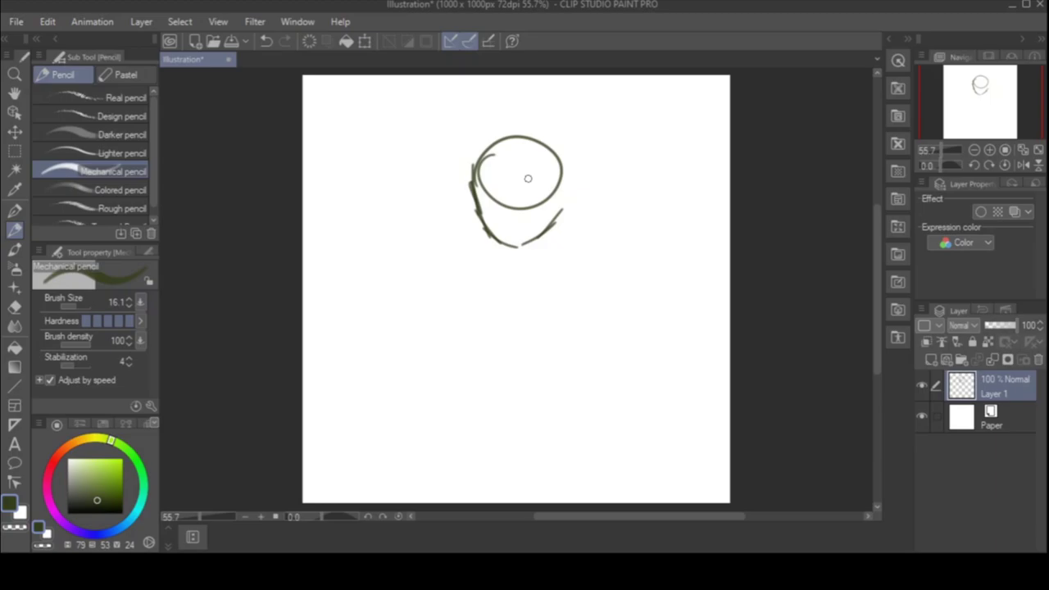
Undo the rough jaw strokes and redraw a longer jawline with straight sides and a narrow chin below the circle
key("ctrl+z")
key("ctrl+z")
key("ctrl+z")
key("ctrl+z")
key("ctrl+z")
key("ctrl+z")
key("ctrl+z")
left_click_drag(477, 167, 478, 240)
left_click_drag(476, 220, 506, 263)
left_click_drag(483, 248, 515, 271)
mouse_move(496, 262)
left_mouse_down()
mouse_move(537, 279)
mouse_move(563, 174)
mouse_move(487, 289)
left_mouse_up()
key("ctrl+z")
key("ctrl+z")
left_click_drag(551, 242, 559, 292)
left_click_drag(557, 253, 587, 277)
left_click_drag(492, 264, 461, 288)
mouse_move(494, 263)
left_mouse_down()
mouse_move(478, 290)
mouse_move(399, 322)
left_mouse_up()
key("ctrl+z")
key("ctrl+z")
key("ctrl+z")
key("ctrl+z")
key("ctrl+z")
key("ctrl+z")
key("ctrl+z")
key("ctrl+z")
key("ctrl+z")
left_click_drag(488, 253, 489, 293)
left_click_drag(546, 249, 551, 304)
key("ctrl+z")
key("ctrl+z")
key("ctrl+z")
key("ctrl+z")
key("ctrl+z")
key("ctrl+z")
Sketch both sides of the neck under the jaw and extend sloping, rounded shoulders outward on each side
left_click_drag(485, 253, 483, 305)
key("ctrl+z")
mouse_move(555, 243)
left_mouse_down()
mouse_move(550, 309)
mouse_move(550, 283)
left_mouse_up()
key("ctrl+z")
left_click_drag(554, 238, 554, 303)
key("ctrl+z")
left_click_drag(484, 259, 431, 302)
left_click_drag(561, 273, 617, 301)
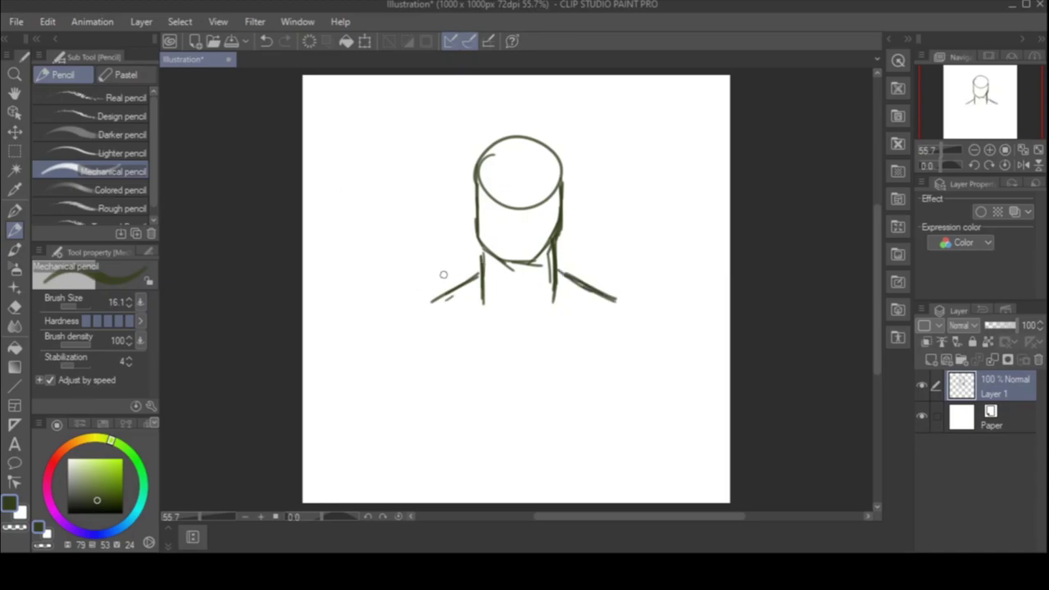
left_click_drag(441, 297, 364, 357)
left_click_drag(613, 297, 692, 371)
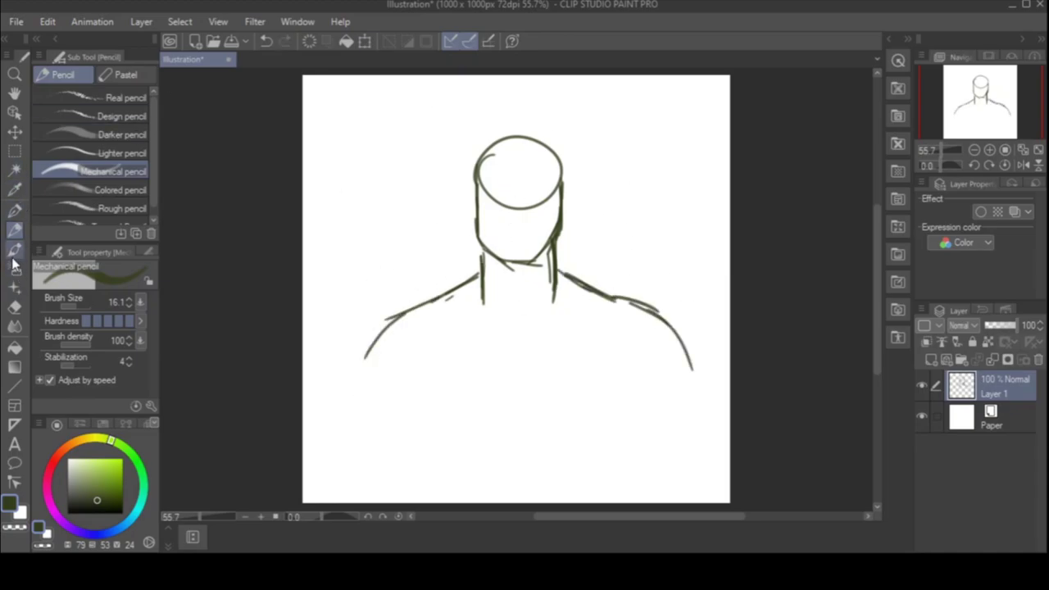
Lasso the head, enlarge it slightly over the neck with a scale transform, and clear the selection
left_click(14, 150)
left_click(123, 136)
mouse_move(450, 138)
left_mouse_down()
mouse_move(471, 236)
mouse_move(500, 254)
mouse_move(456, 224)
left_mouse_up()
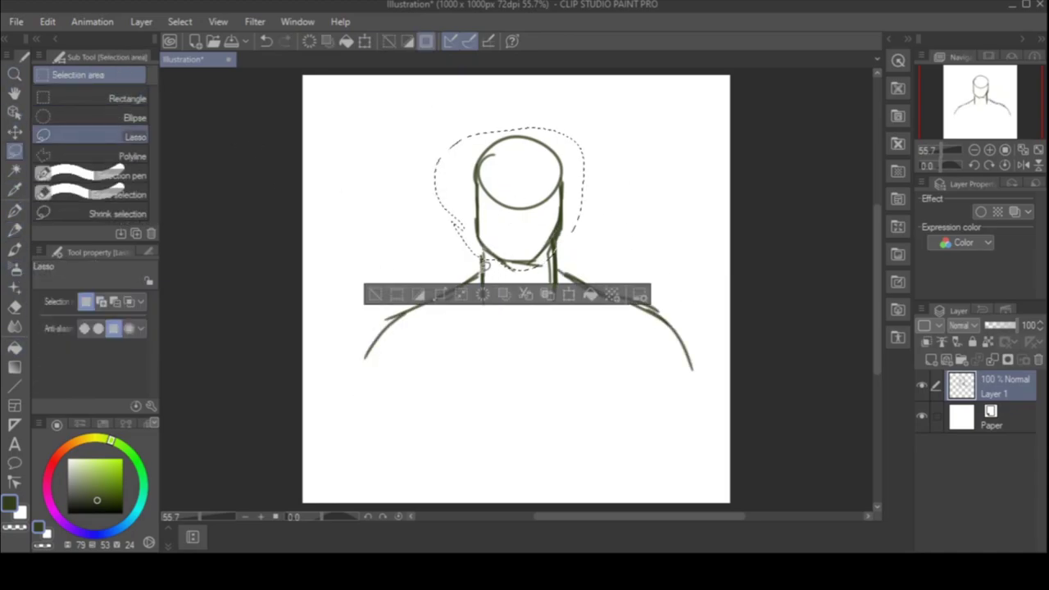
key("ctrl+t")
mouse_move(585, 127)
left_mouse_down()
mouse_move(606, 108)
mouse_move(597, 117)
left_mouse_up()
left_click_drag(534, 211, 528, 213)
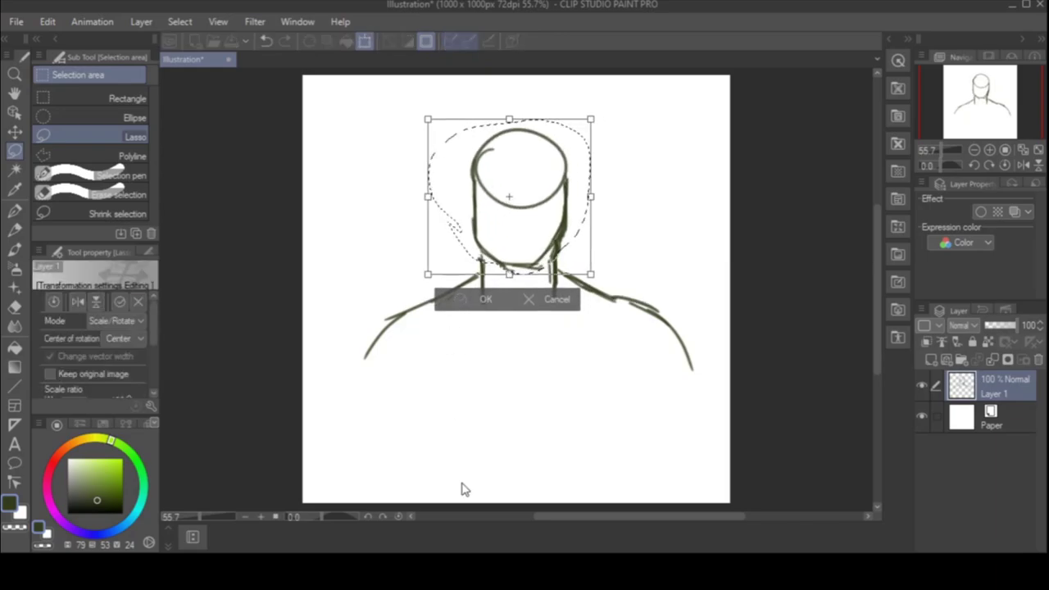
key("Return")
key("ctrl+d")
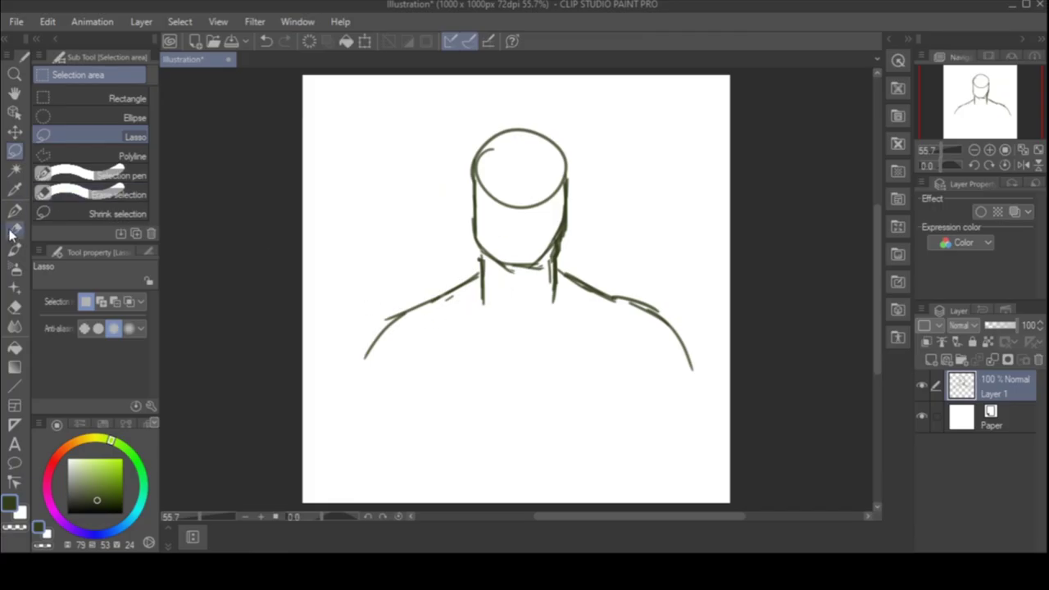
Draw the outer and inner contours of both upper arms with the Mechanical pencil, down to the canvas's lower edge
left_click(14, 229)
left_click_drag(363, 360, 358, 477)
left_click_drag(689, 361, 699, 495)
left_click_drag(416, 351, 420, 502)
left_click_drag(621, 348, 648, 501)
left_click_drag(608, 361, 616, 402)
Reinforce both neck lines and sketch a small ear on each side of the head
left_click_drag(879, 277, 878, 273)
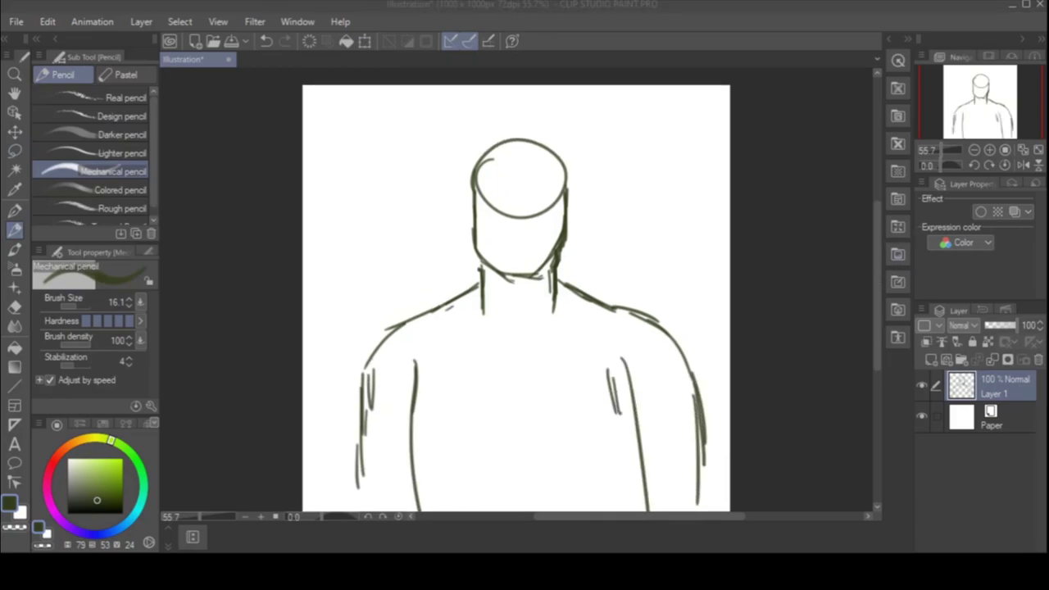
left_click_drag(556, 269, 560, 323)
left_click_drag(486, 268, 476, 327)
scroll(553, 222, "up", 2)
mouse_move(409, 198)
left_mouse_down()
mouse_move(397, 222)
mouse_move(407, 247)
left_mouse_up()
left_click_drag(579, 187, 579, 241)
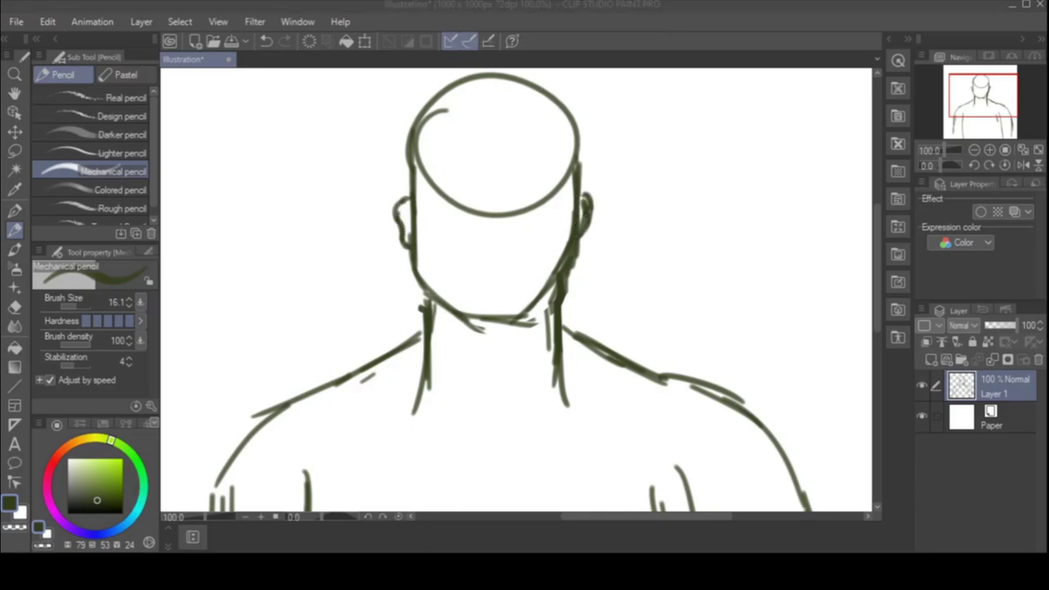
left_click_drag(589, 196, 581, 243)
Draw a curved eye guideline across the face and a vertical centre line from the crown to the chin
left_click_drag(395, 203, 561, 217)
key("ctrl+z")
left_click_drag(409, 183, 605, 198)
key("ctrl+z")
left_click_drag(496, 76, 492, 323)
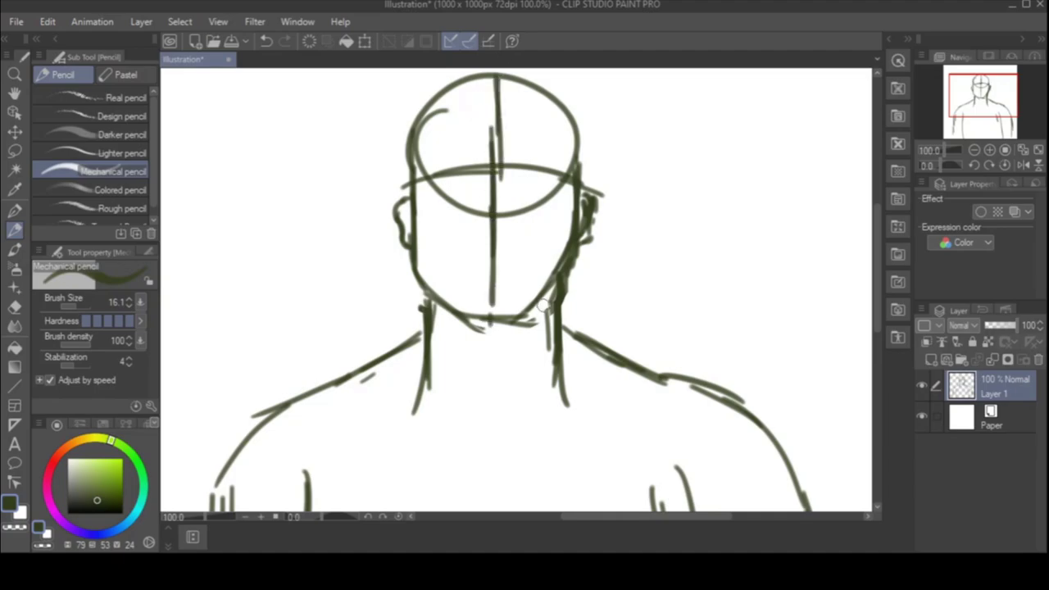
Sketch the nostrils, nose wings, lips and one side of the nose bridge along the face's centre line
mouse_move(487, 227)
left_mouse_down()
mouse_move(481, 243)
mouse_move(510, 232)
left_mouse_up()
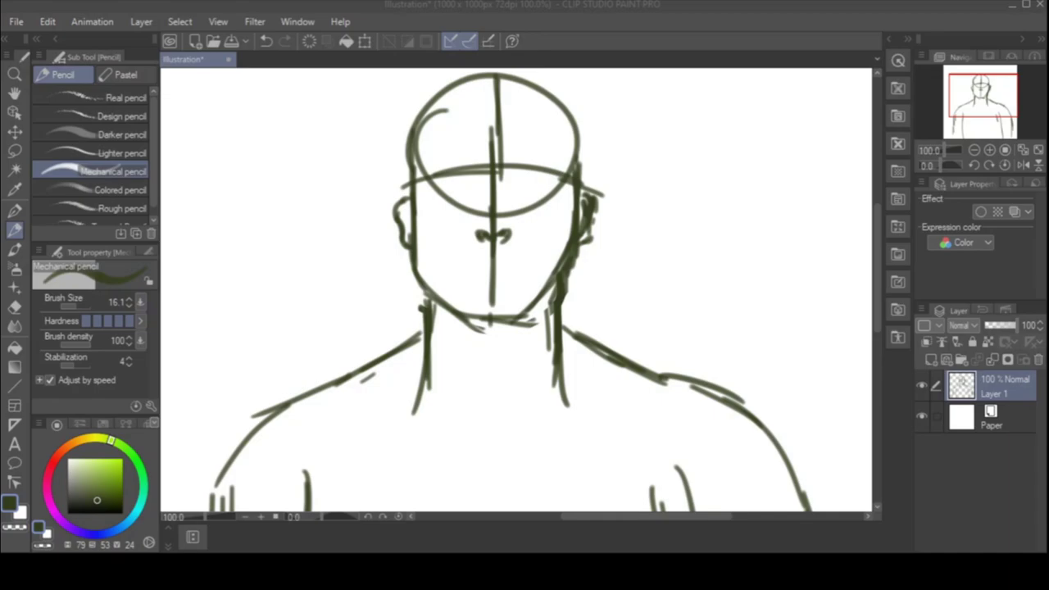
left_click_drag(490, 241, 511, 236)
mouse_move(471, 271)
left_mouse_down()
mouse_move(518, 270)
mouse_move(494, 262)
mouse_move(524, 273)
mouse_move(490, 264)
mouse_move(473, 220)
left_mouse_up()
left_click_drag(510, 220, 526, 241)
left_click_drag(479, 172, 479, 220)
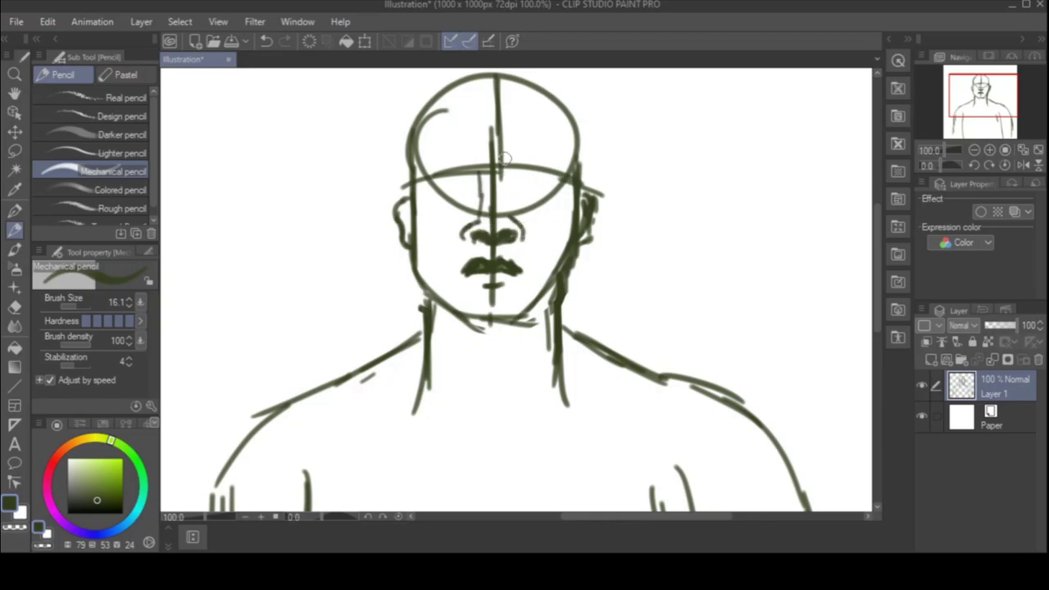
Draw two closed eyes along the curved guideline and thick slanted eyebrows above them
left_click_drag(515, 174, 566, 172)
left_click_drag(425, 174, 475, 170)
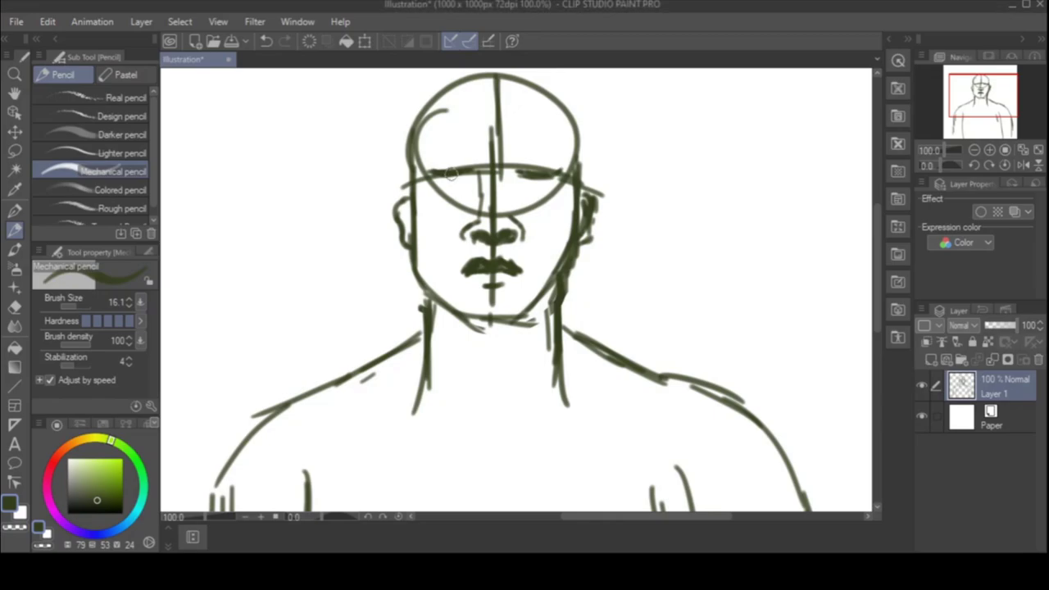
mouse_move(428, 153)
left_mouse_down()
mouse_move(478, 127)
mouse_move(566, 146)
mouse_move(525, 125)
left_mouse_up()
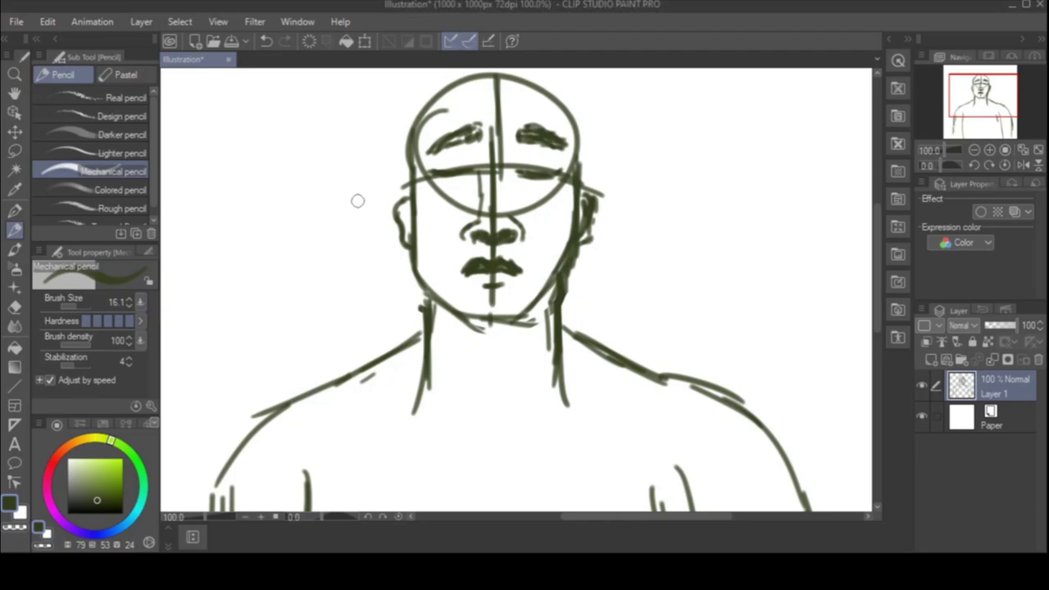
Sketch hair edges beside the temples and reinforce the forehead outline, undoing the stray stroke beside the head
left_click_drag(391, 160, 395, 192)
left_click_drag(596, 153, 590, 190)
left_click_drag(594, 81, 600, 187)
left_click_drag(419, 105, 410, 177)
left_click_drag(578, 111, 580, 187)
mouse_move(535, 76)
left_mouse_down()
mouse_move(573, 115)
mouse_move(525, 73)
left_mouse_up()
left_click_drag(497, 71, 409, 121)
left_click_drag(672, 179, 717, 222)
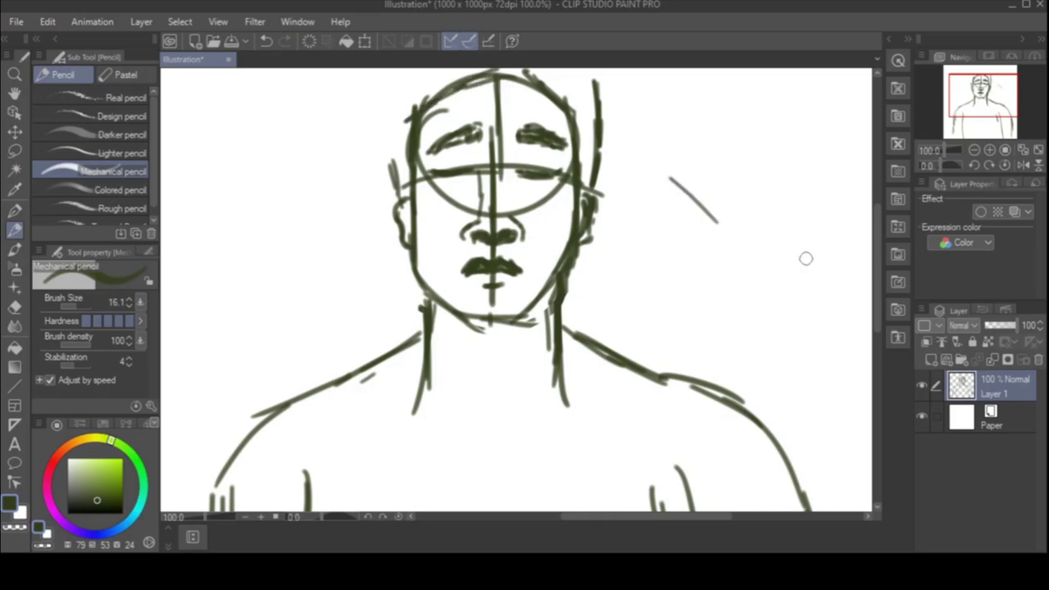
key("ctrl+z")
Outline the short hair around the top and sides of the head, and thicken the right neck and ear lines
left_click_drag(877, 262, 875, 232)
mouse_move(393, 268)
left_mouse_down()
mouse_move(390, 196)
mouse_move(502, 121)
left_mouse_up()
left_click_drag(492, 127, 608, 203)
left_click_drag(389, 212, 402, 279)
left_click_drag(394, 238, 410, 306)
left_click_drag(582, 252, 595, 300)
mouse_move(603, 170)
left_mouse_down()
mouse_move(584, 278)
mouse_move(569, 142)
left_mouse_up()
left_click_drag(584, 161, 517, 146)
left_click_drag(389, 181, 394, 249)
mouse_move(554, 389)
left_mouse_down()
mouse_move(552, 438)
mouse_move(571, 510)
left_mouse_up()
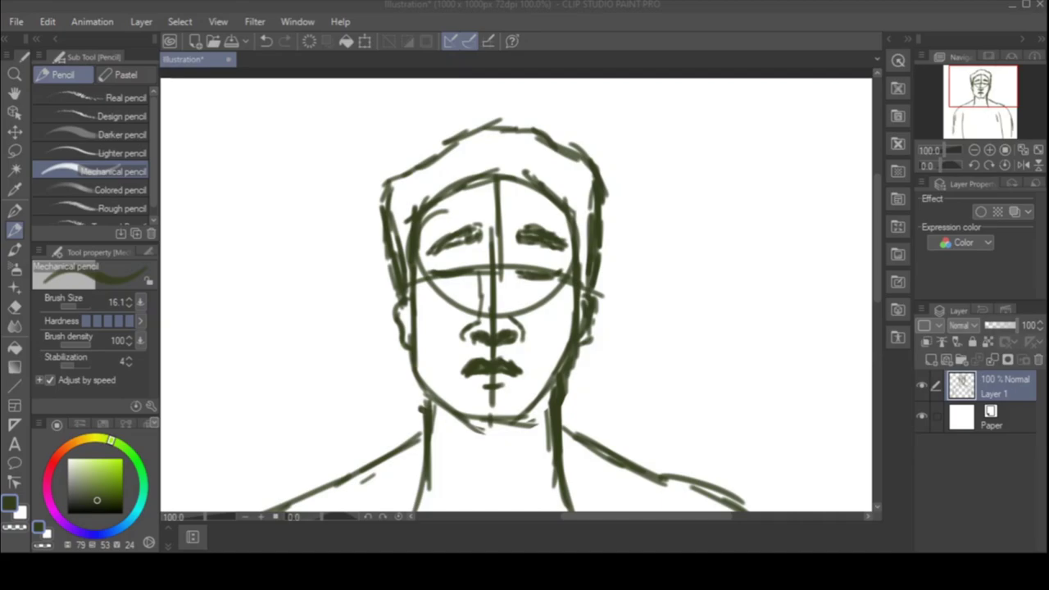
left_click_drag(587, 264, 587, 346)
Erase the face guidelines and the lower part of the construction circle inside the face
key("e")
mouse_move(482, 261)
left_mouse_down()
mouse_move(423, 287)
mouse_move(468, 304)
mouse_move(469, 328)
mouse_move(492, 307)
mouse_move(496, 182)
left_mouse_up()
left_click_drag(447, 213, 435, 227)
left_click_drag(564, 295, 561, 284)
Redraw the closed eyes, nose bridge, nose tip and nostrils with the Mechanical pencil
left_click(15, 230)
left_click_drag(428, 275, 556, 257)
mouse_move(495, 322)
left_mouse_down()
mouse_move(510, 316)
mouse_move(477, 321)
mouse_move(502, 304)
left_mouse_up()
mouse_move(491, 249)
left_mouse_down()
mouse_move(484, 301)
mouse_move(494, 323)
left_mouse_up()
left_click_drag(510, 293, 512, 310)
left_click_drag(507, 243, 504, 250)
left_click_drag(469, 310, 468, 323)
left_click_drag(525, 307, 523, 323)
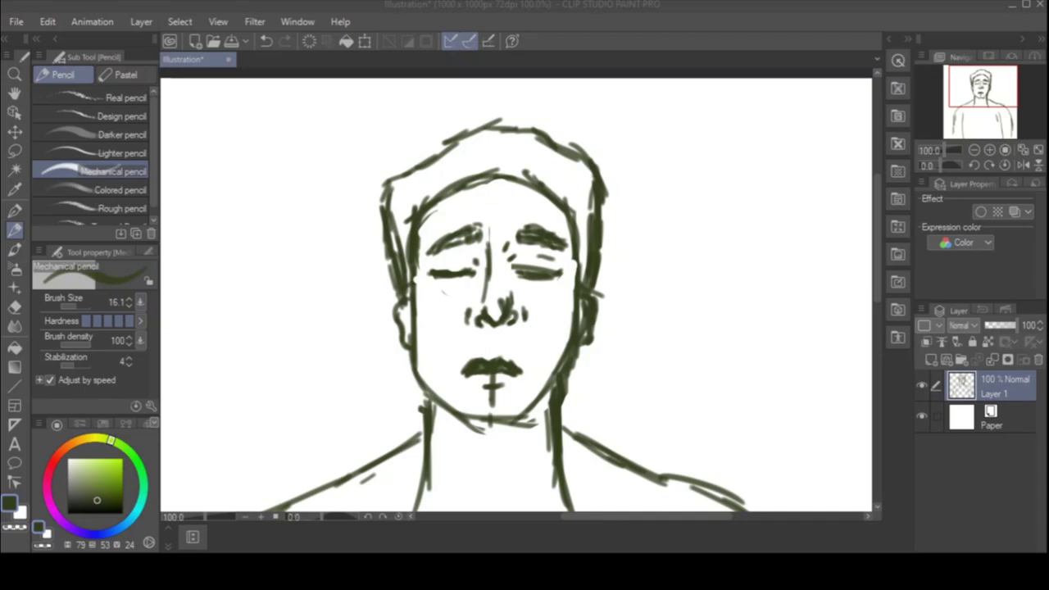
Erase the nose and its bridge, and sketch a new curved nose tip above the mouth
key("e")
mouse_move(502, 293)
left_mouse_down()
mouse_move(492, 333)
mouse_move(498, 226)
left_mouse_up()
key("p")
key("p")
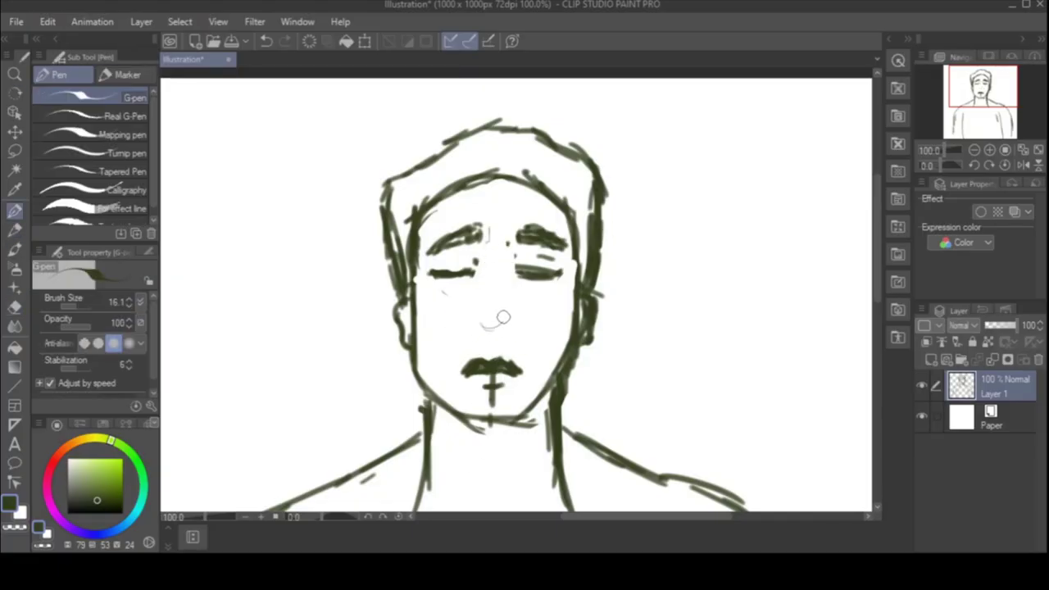
key("p")
mouse_move(507, 310)
left_mouse_down()
mouse_move(493, 403)
mouse_move(476, 351)
left_mouse_up()
Lasso the mouth, move it slightly up toward the nose, and clear the selection
key("m")
mouse_move(471, 340)
left_mouse_down()
mouse_move(518, 391)
mouse_move(450, 358)
mouse_move(495, 366)
left_mouse_up()
left_click(15, 133)
left_click(15, 151)
left_click(194, 257)
Draw nostrils and nose wings around the new nose tip, and add bridge lines up toward the eyebrows
key("p")
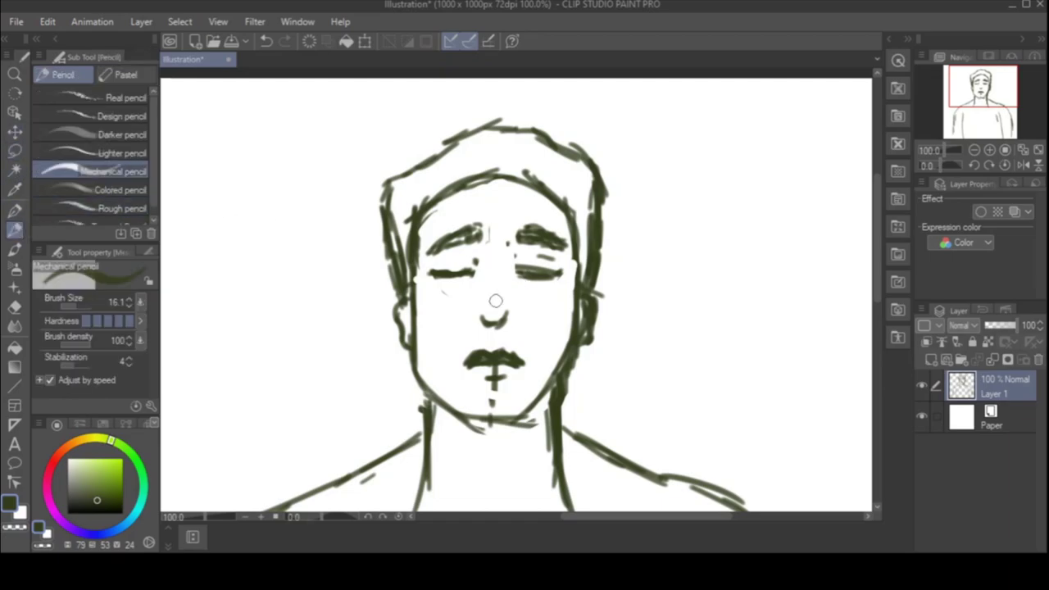
mouse_move(512, 322)
left_mouse_down()
mouse_move(480, 317)
mouse_move(522, 310)
mouse_move(478, 332)
left_mouse_up()
left_click_drag(499, 282, 506, 296)
left_click_drag(493, 229, 490, 272)
Lasso the nose, scale it down slightly, and clear the selection
key("m")
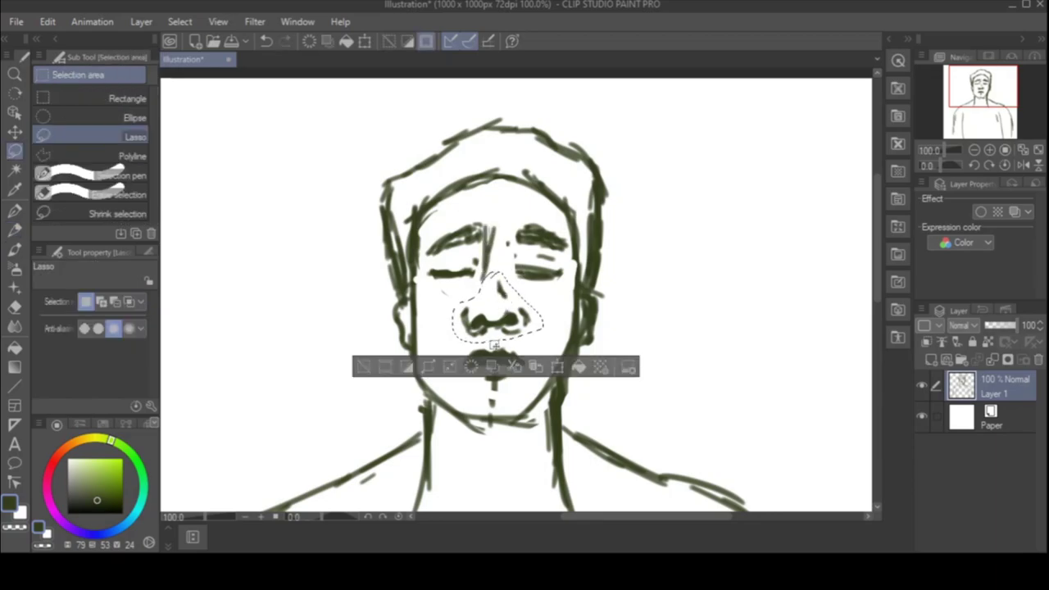
key("ctrl+t")
left_click_drag(495, 313, 500, 316)
key("Return")
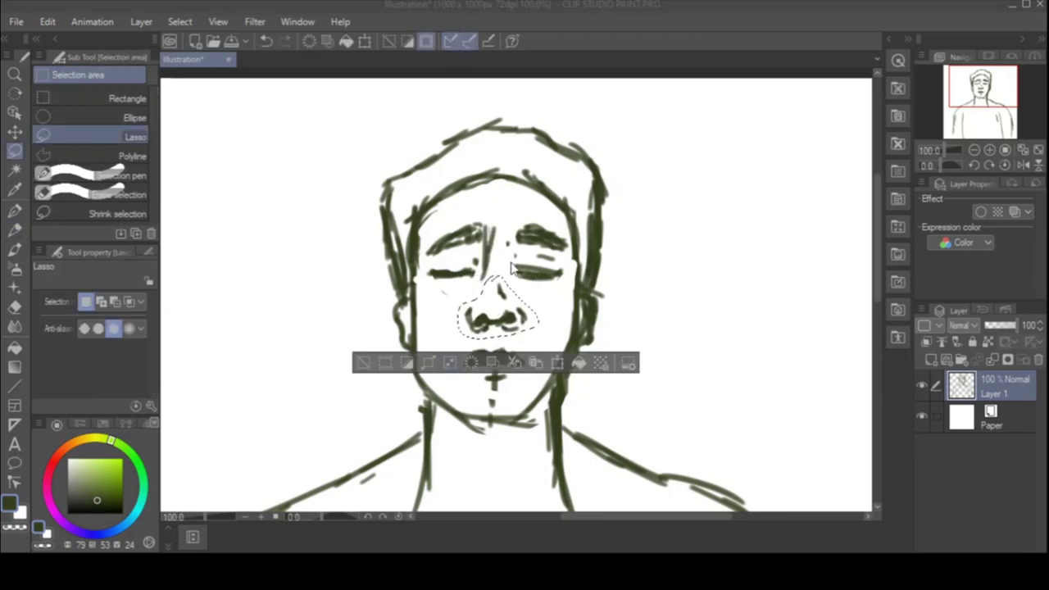
left_click(438, 469)
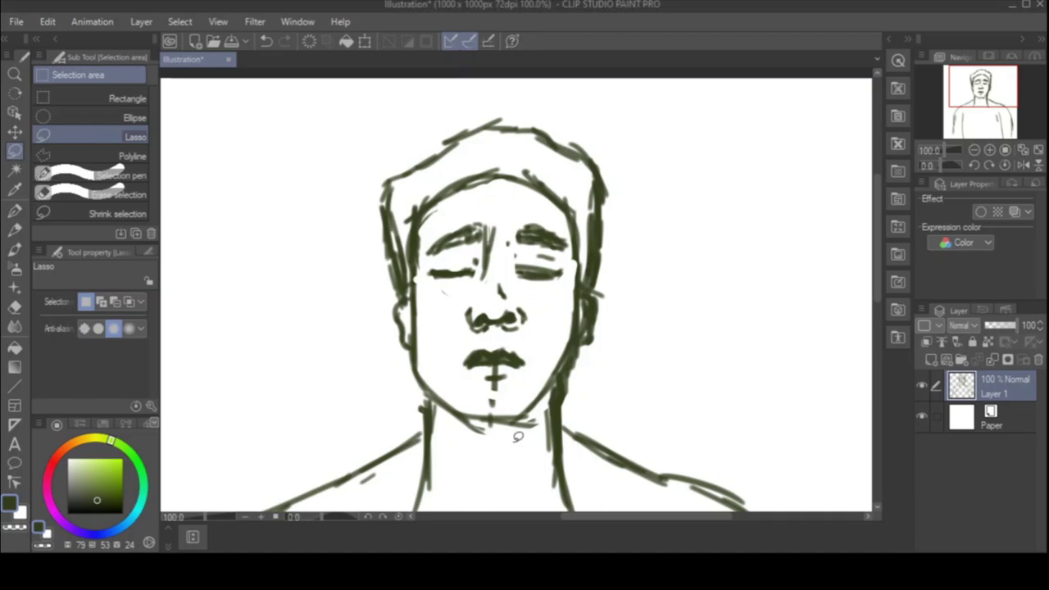
left_click_drag(869, 211, 869, 230)
left_click_drag(877, 238, 878, 251)
left_click(15, 231)
key("ctrl+d")
left_click_drag(287, 250, 312, 370)
left_click_drag(291, 269, 341, 382)
key("ctrl+z")
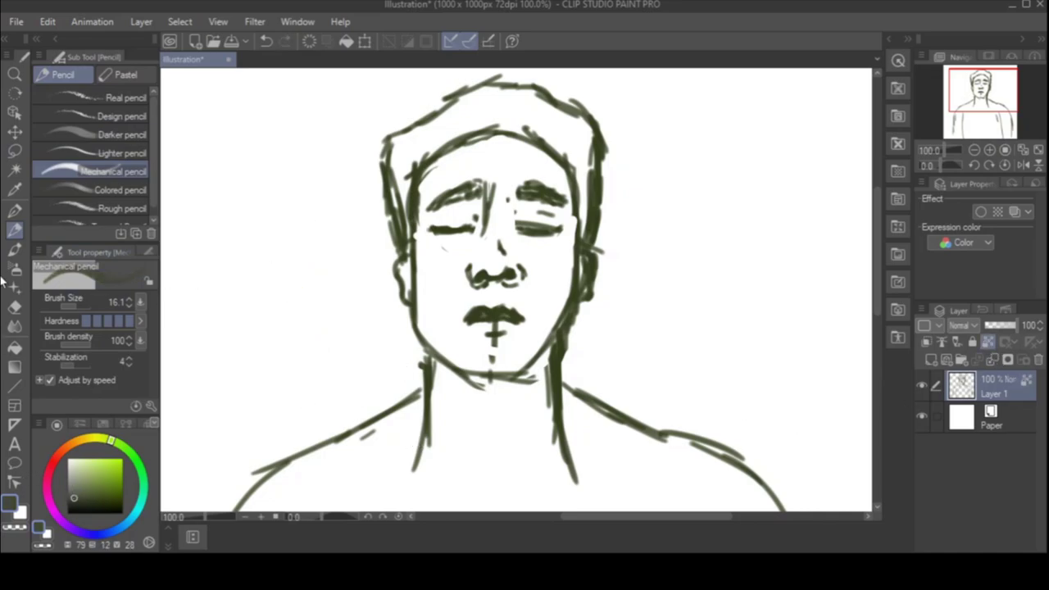
Recolour the sketch lines a neutral dark grey using an enlarged Opaque watercolor brush
left_click(15, 249)
key("ctrl+minus")
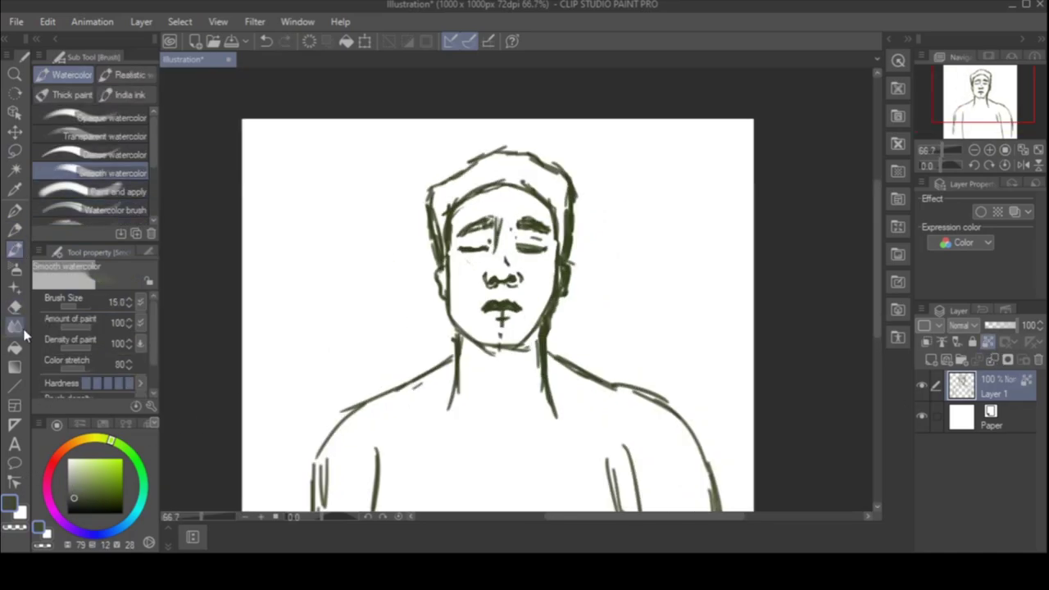
left_click(98, 118)
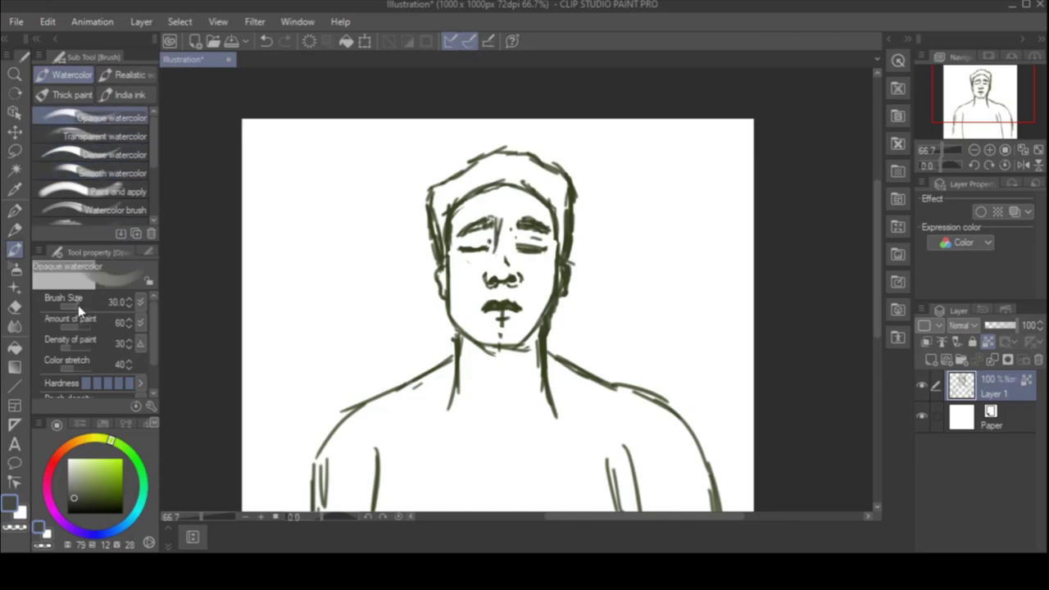
left_click(82, 305)
left_click_drag(552, 320, 516, 289)
left_click(69, 498)
mouse_move(568, 265)
left_mouse_down()
mouse_move(414, 230)
mouse_move(490, 435)
left_mouse_up()
Erase the heavy overlapping lines where the right jaw meets the neck, and redraw a cleaner jaw and chin
left_click(15, 229)
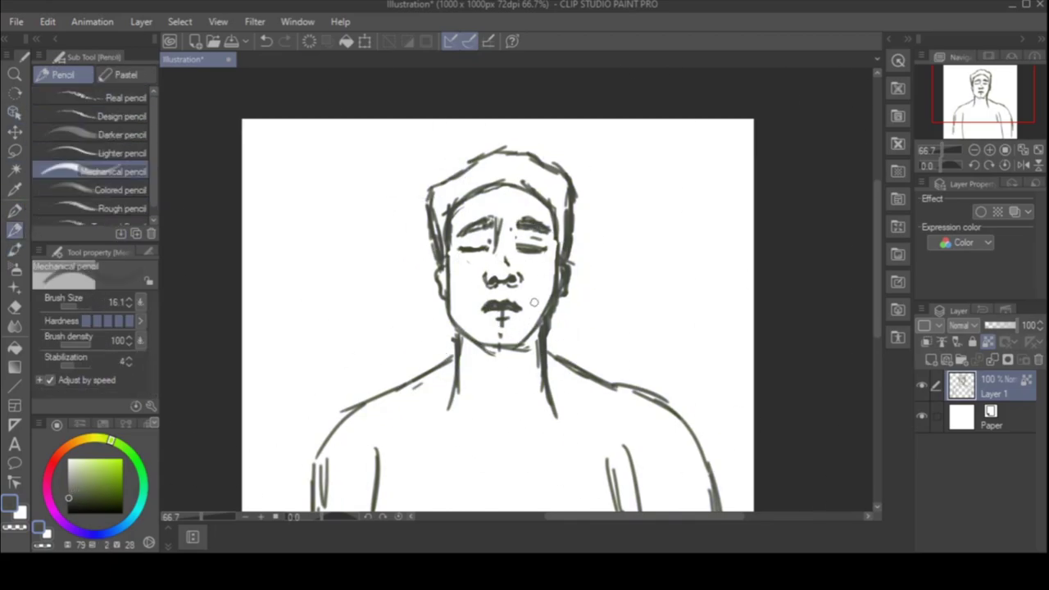
key("p")
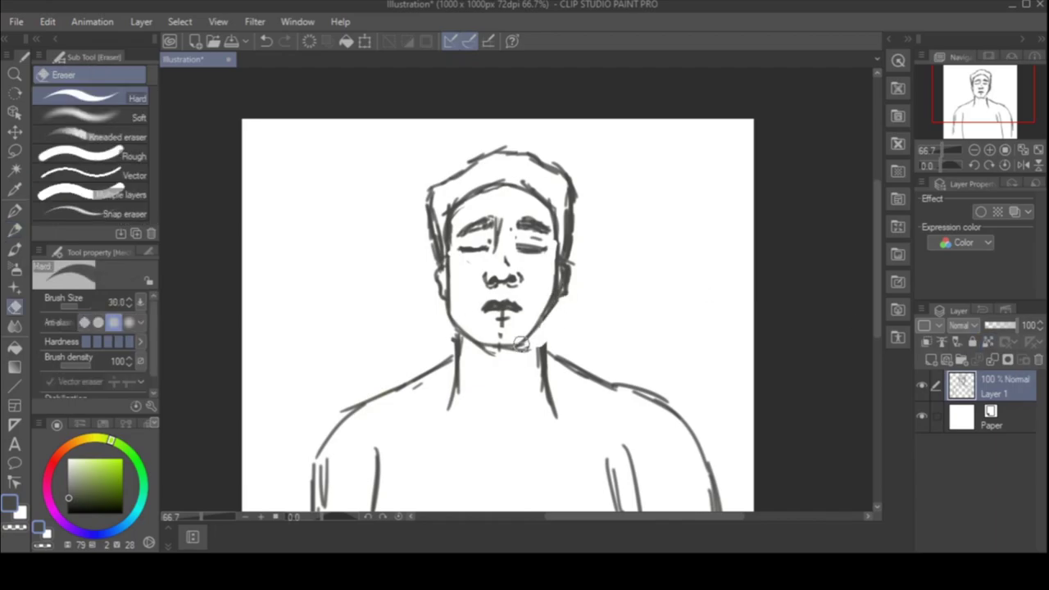
key("p")
key("e")
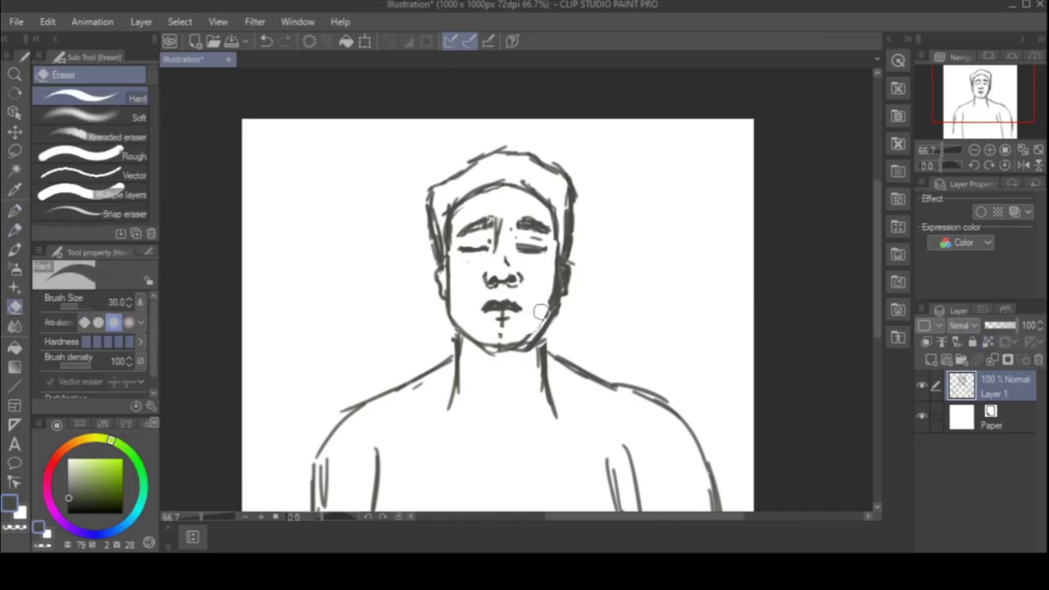
key("p")
key("p")
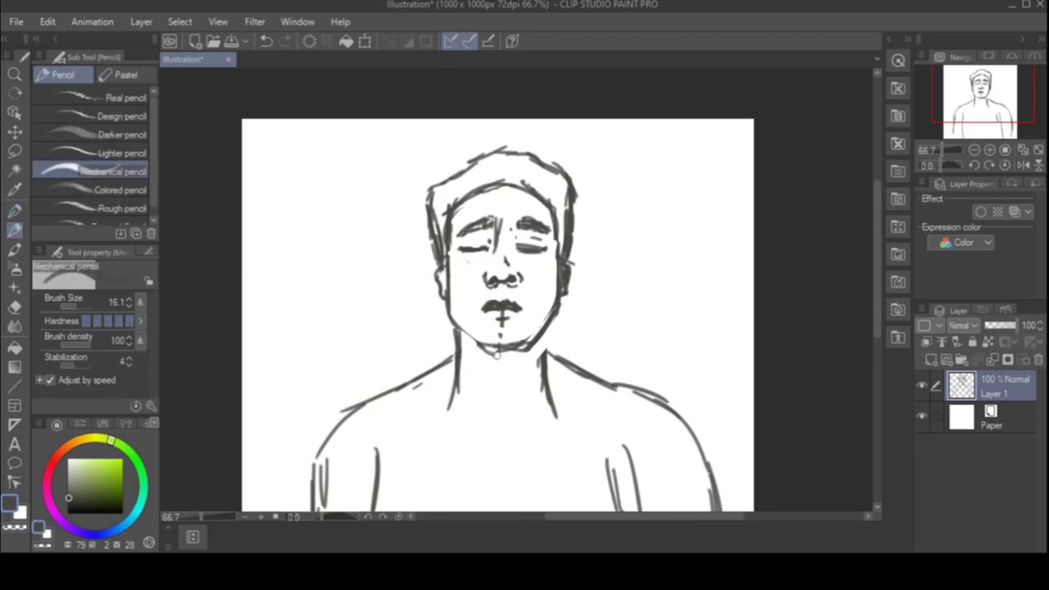
Undo the last change, redraw the left jaw and right neck line, and thicken the shoulder slopes beside the neck
key("ctrl+z")
left_click_drag(456, 331, 485, 351)
left_click_drag(544, 337, 541, 371)
left_click_drag(452, 367, 363, 400)
left_click_drag(548, 365, 640, 401)
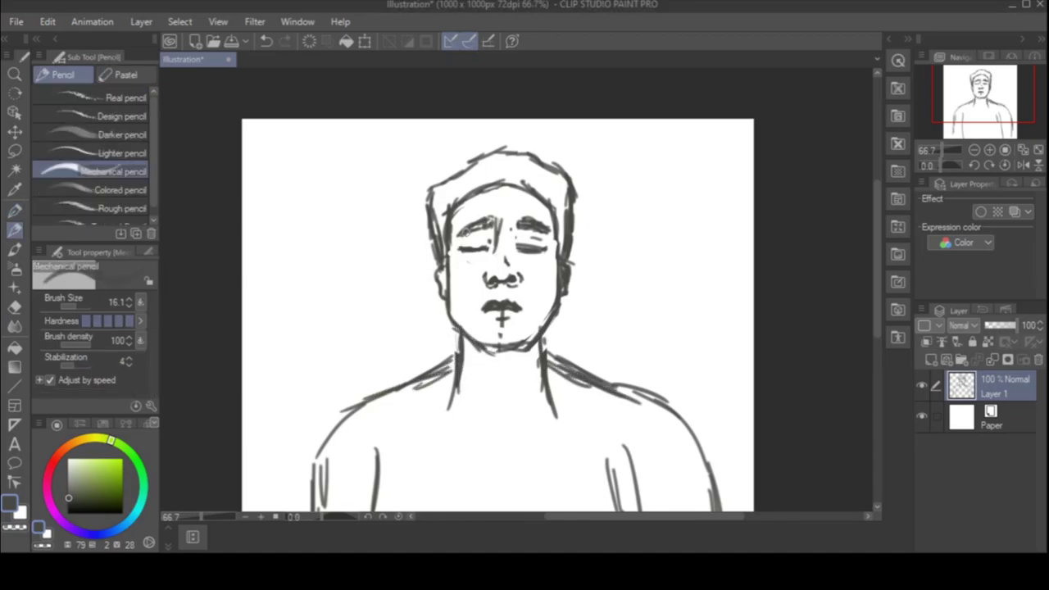
Rework the crease line between the brows and strengthen the underside of the chin with the Mechanical pencil
key("e")
key("p")
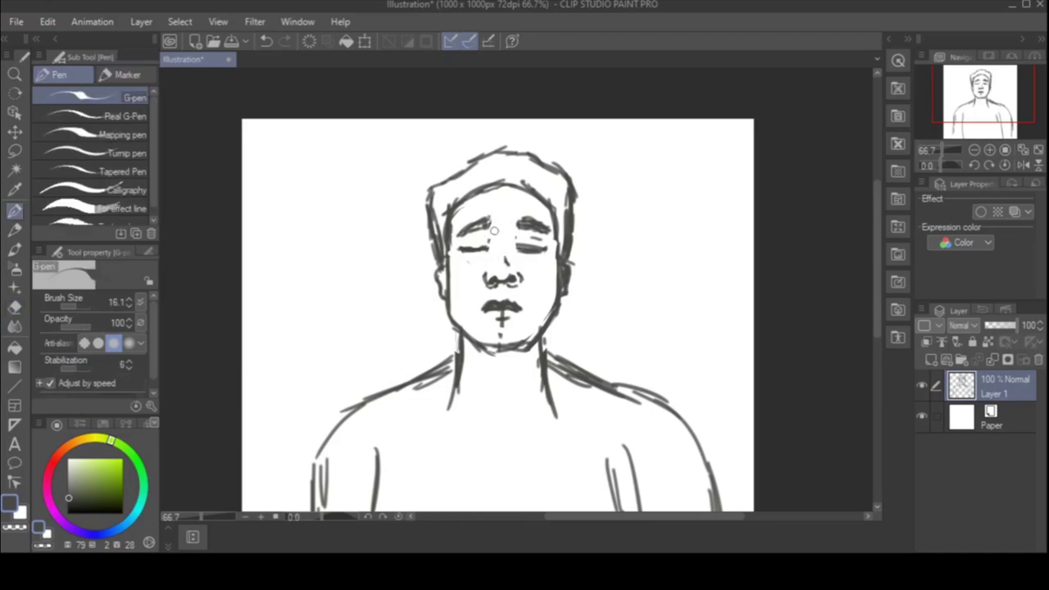
scroll(510, 263, "up", 1)
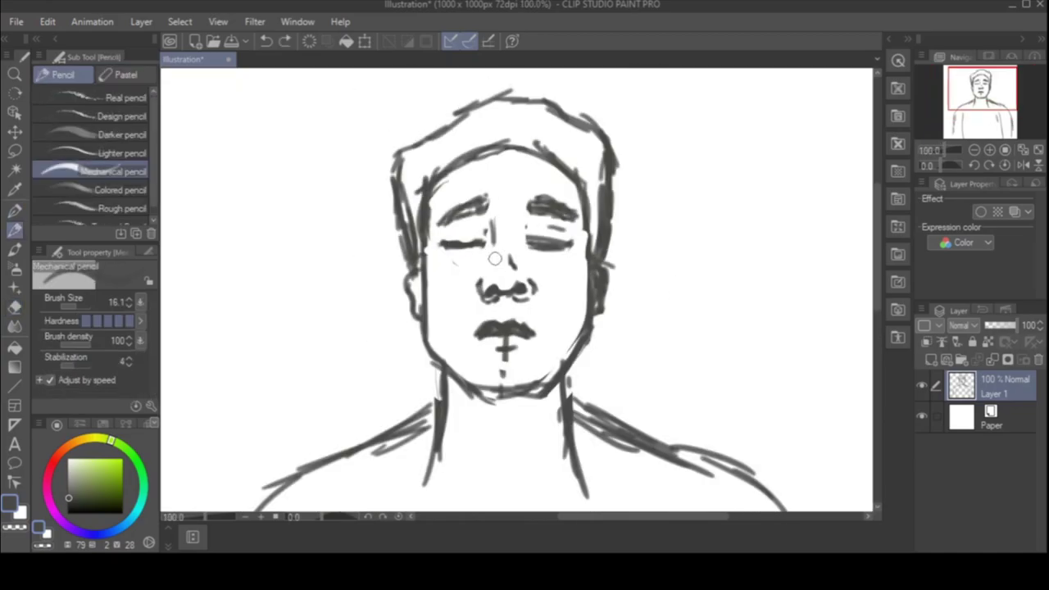
left_click_drag(558, 382, 480, 392)
Sketch the inner edge of a deep scooped shirt collar running from one shoulder slope to the other
left_click_drag(877, 274, 884, 331)
left_click_drag(392, 246, 384, 296)
mouse_move(402, 244)
left_mouse_down()
mouse_move(398, 306)
mouse_move(437, 366)
left_mouse_up()
left_click_drag(403, 311, 463, 378)
left_click_drag(489, 393, 551, 389)
left_click_drag(652, 260, 603, 317)
left_click_drag(612, 321, 490, 410)
left_click_drag(464, 376, 527, 408)
Sketch the collar's outer edge parallel to the inner one, meeting low at the centre of the chest
mouse_move(679, 270)
left_mouse_down()
mouse_move(560, 409)
mouse_move(515, 435)
left_mouse_up()
left_click_drag(375, 250, 371, 323)
mouse_move(371, 307)
left_mouse_down()
mouse_move(462, 428)
mouse_move(495, 434)
left_mouse_up()
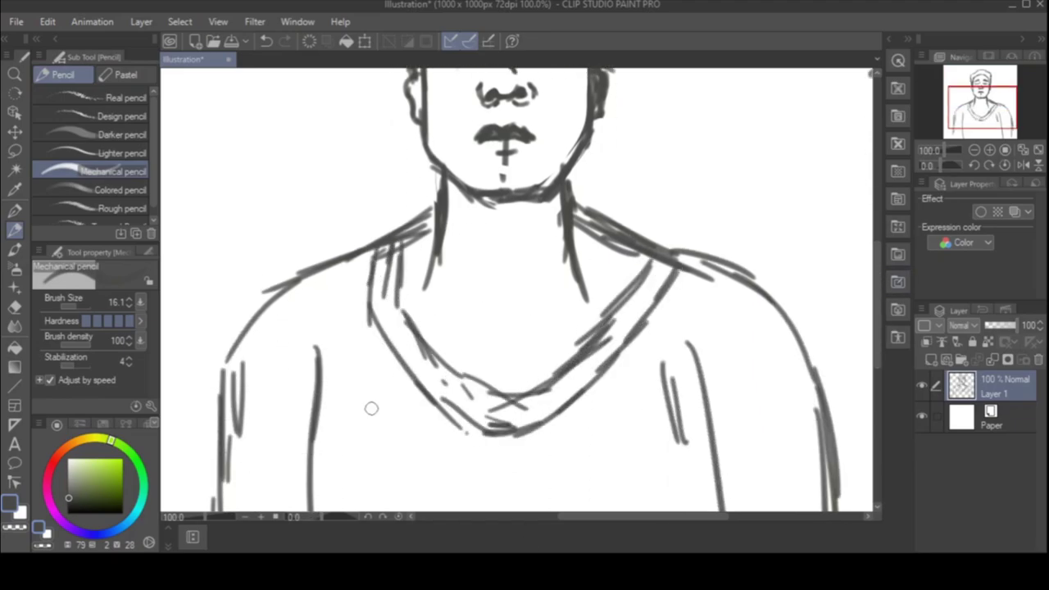
Sketch fabric folds on the left sleeve and around the left armpit of the shirt
left_click_drag(340, 342, 336, 496)
left_click_drag(343, 318, 338, 361)
left_click_drag(246, 361, 266, 406)
left_click_drag(287, 322, 308, 429)
left_click_drag(294, 377, 320, 491)
left_click_drag(254, 459, 292, 508)
left_click_drag(250, 386, 295, 474)
Sketch long vertical shirt folds down the left side of the torso
left_click_drag(878, 246, 877, 292)
mouse_move(346, 259)
left_mouse_down()
mouse_move(330, 431)
mouse_move(338, 341)
left_mouse_up()
left_click_drag(326, 344, 334, 464)
left_click_drag(386, 266, 367, 418)
left_click_drag(388, 368, 349, 434)
left_click_drag(374, 377, 373, 431)
Sketch long vertical shirt folds down the right side of the torso below the collar
left_click_drag(591, 256, 576, 466)
left_click_drag(631, 206, 610, 466)
left_click_drag(628, 258, 613, 348)
left_click_drag(564, 304, 577, 340)
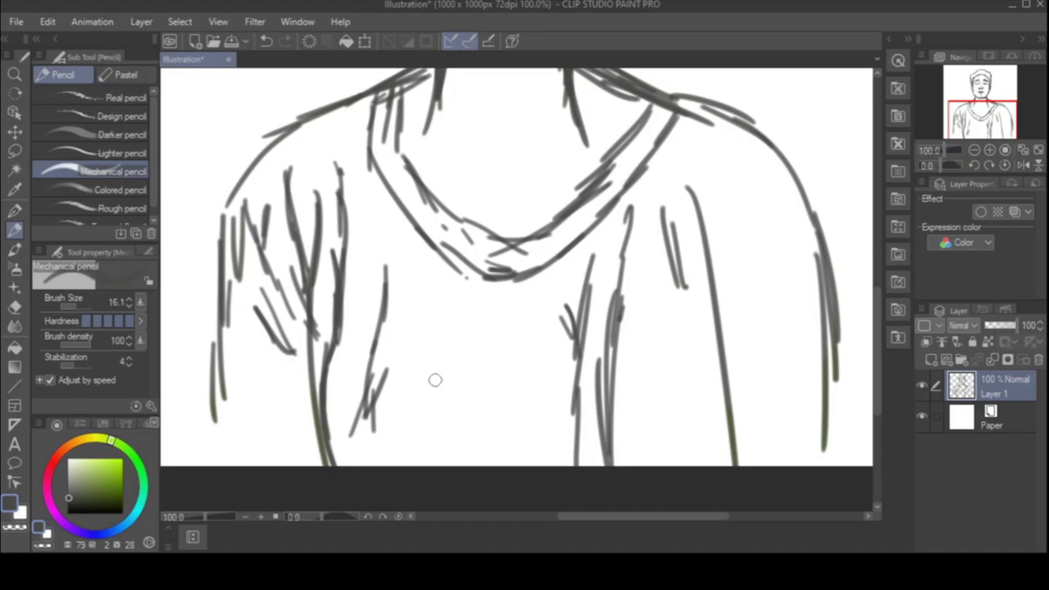
Sketch folds from the right armpit and across the right sleeve, and rough in the sleeve's bulging outer edge
left_click_drag(755, 198, 715, 297)
left_click_drag(752, 226, 728, 274)
left_click_drag(705, 221, 733, 465)
left_click_drag(718, 329, 818, 260)
left_click_drag(726, 373, 816, 302)
left_click_drag(746, 463, 812, 399)
mouse_move(800, 210)
left_mouse_down()
mouse_move(845, 298)
mouse_move(845, 464)
left_mouse_up()
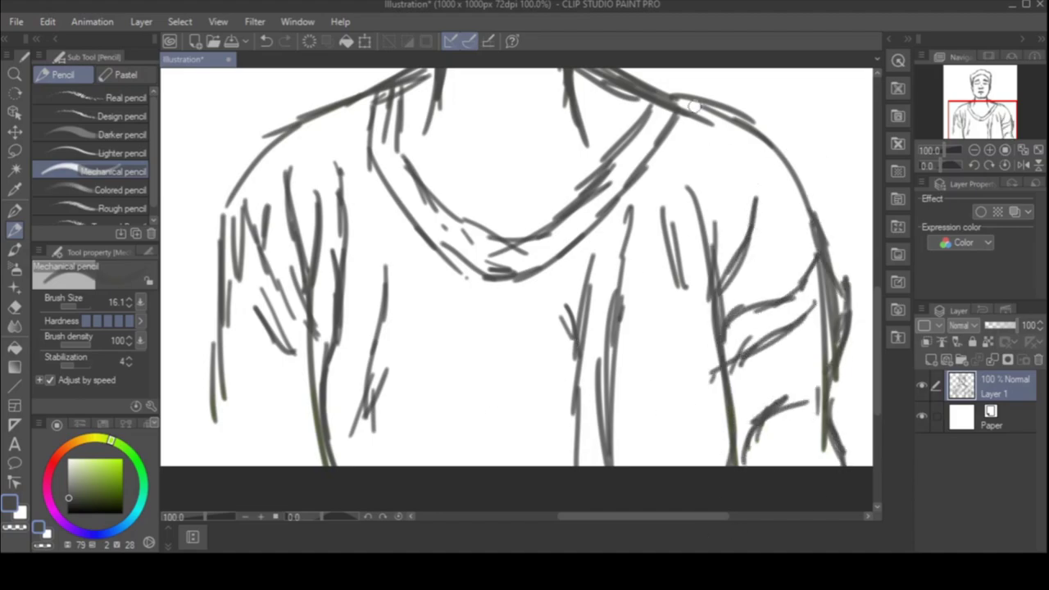
Thicken the right shoulder's outline and draw a sleeve seam from the shoulder down to the armpit
left_click_drag(736, 104, 785, 134)
left_click_drag(774, 134, 804, 174)
left_click_drag(700, 187, 709, 218)
left_click_drag(724, 116, 697, 230)
Add a diagonal fold below the left shoulder and build up the left sleeve's outer edge down to the canvas bottom
left_click_drag(225, 210, 268, 285)
left_click_drag(223, 212, 230, 350)
left_click_drag(228, 353, 225, 425)
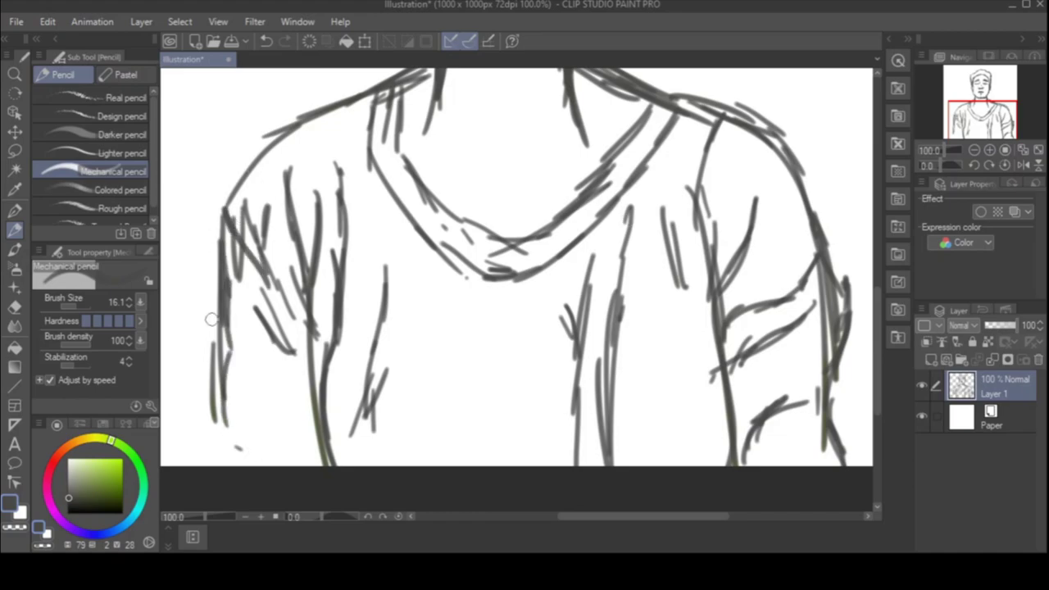
left_click_drag(209, 329, 216, 440)
left_click_drag(214, 399, 212, 466)
Sketch a small nose study with dark nostrils and curved wings on the blank area left of the head
scroll(833, 246, "up", 6)
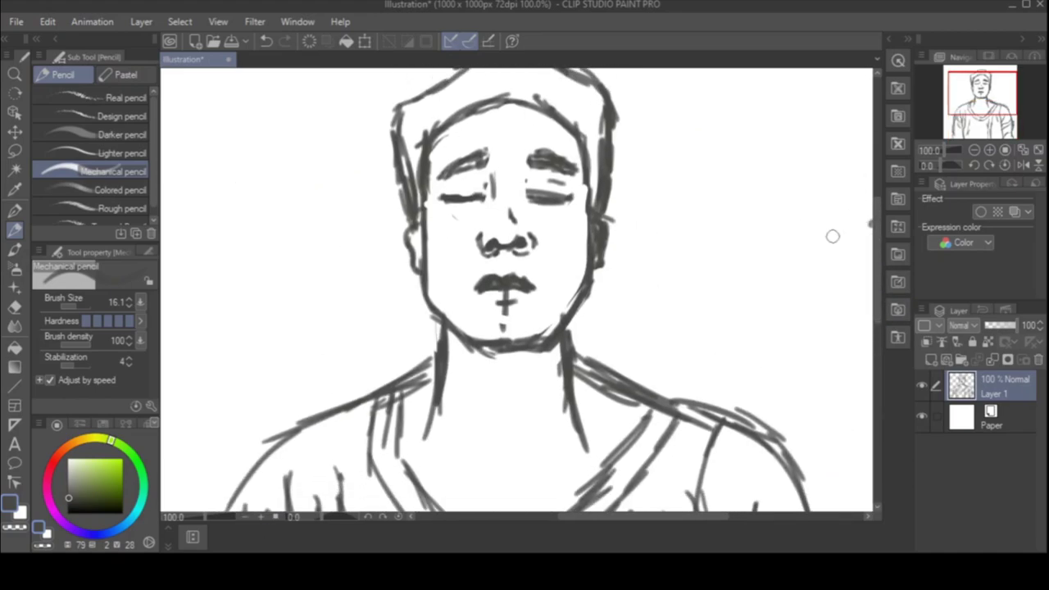
mouse_move(276, 235)
left_mouse_down()
mouse_move(271, 249)
mouse_move(318, 234)
mouse_move(311, 240)
left_mouse_up()
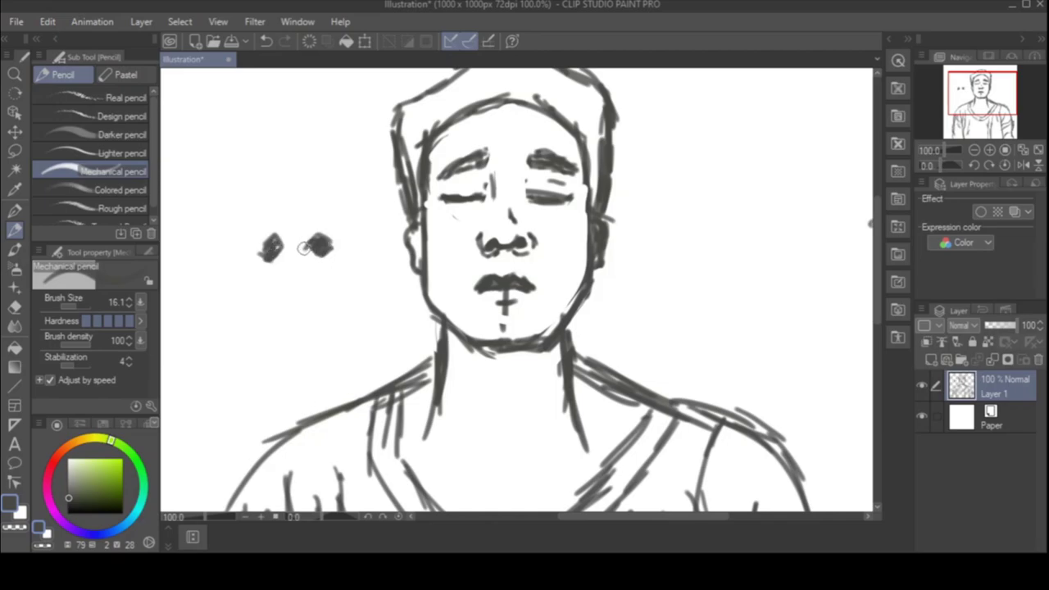
left_click_drag(260, 273, 261, 222)
mouse_move(335, 221)
left_mouse_down()
mouse_move(343, 233)
mouse_move(297, 249)
mouse_move(326, 271)
left_mouse_up()
Add short diagonal creases below the inner eyes and erase the line joining the two nostrils
left_click_drag(532, 208, 541, 223)
left_click_drag(486, 210, 469, 223)
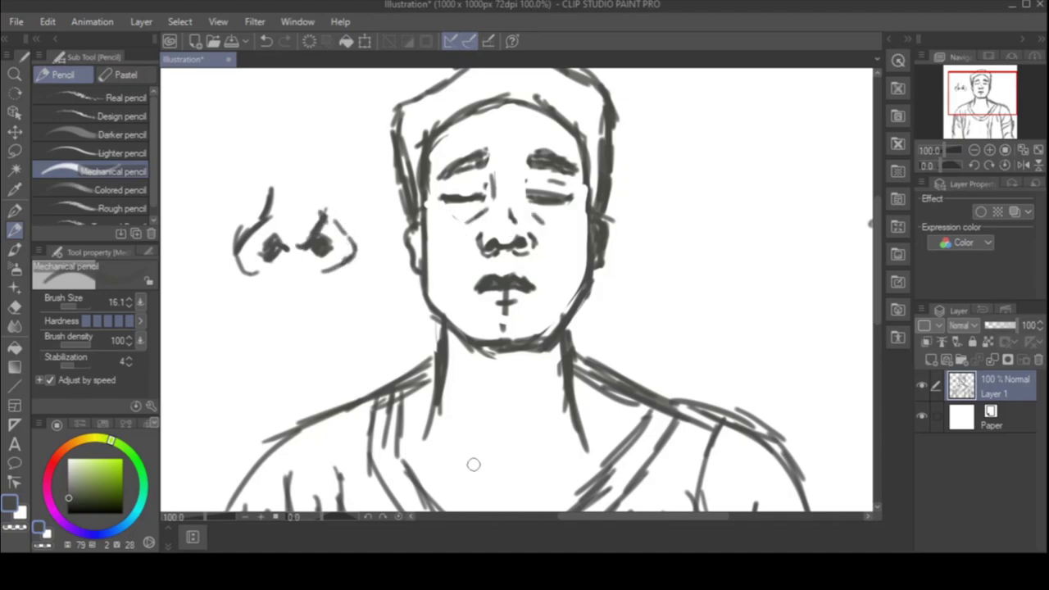
scroll(504, 221, "up", 4)
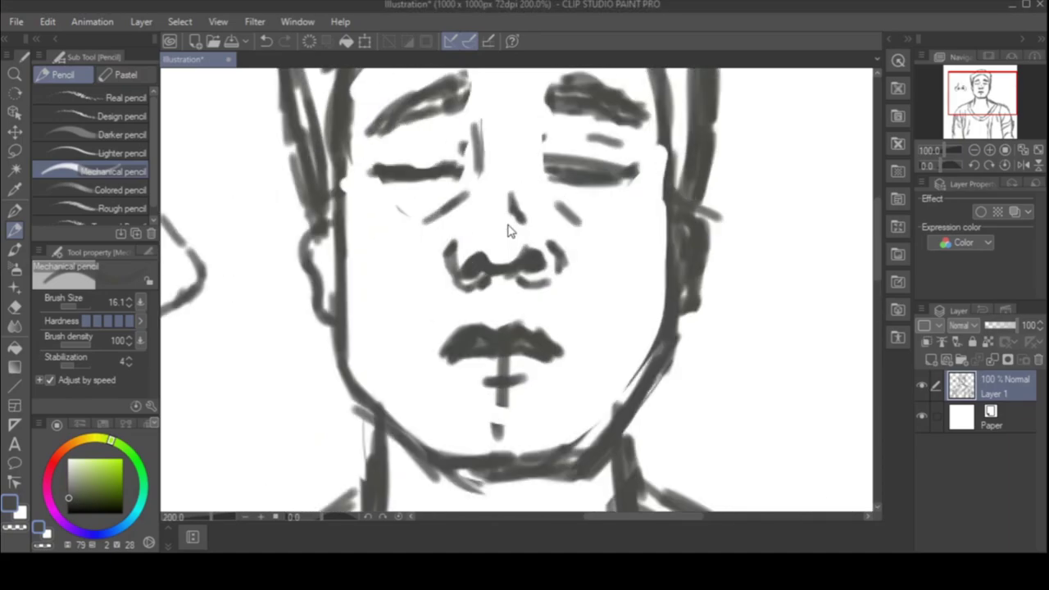
key("e")
mouse_move(468, 281)
left_mouse_down()
mouse_move(533, 286)
mouse_move(496, 283)
mouse_move(510, 286)
mouse_move(496, 270)
left_mouse_up()
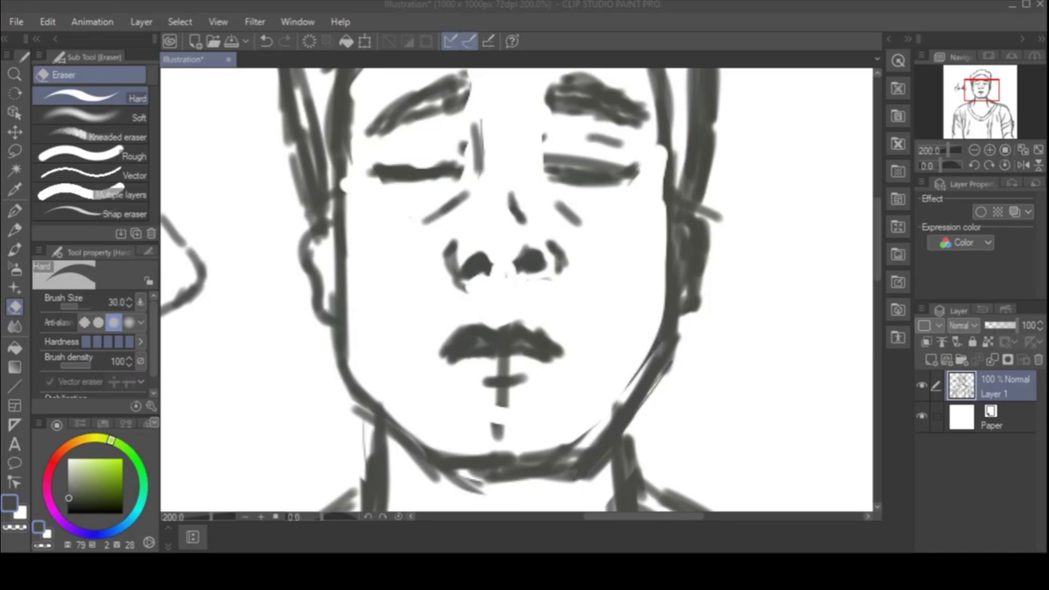
key("p")
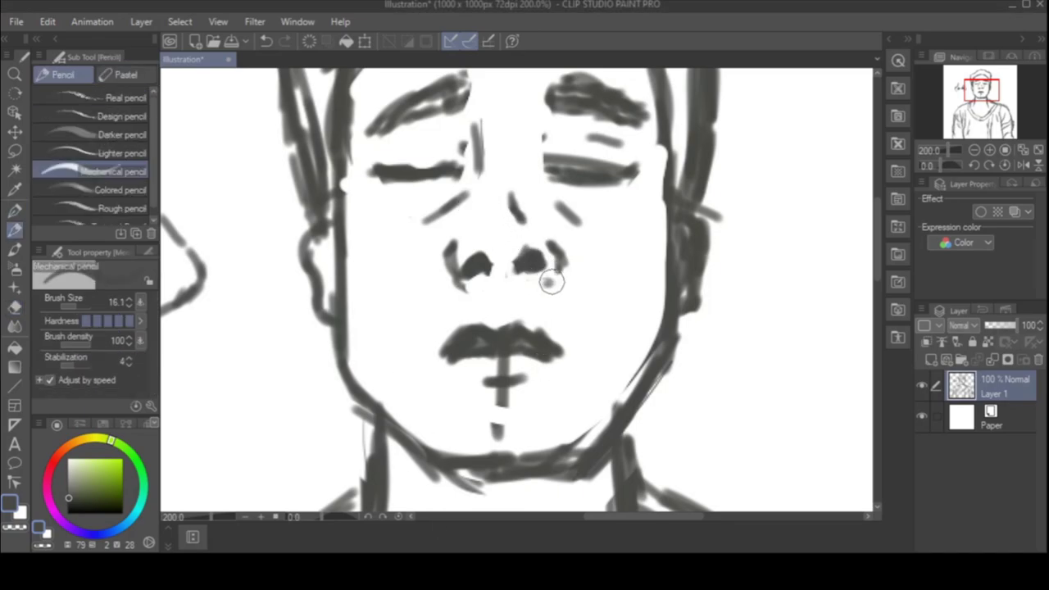
Erase the vertical guideline running from the lips down to the chin
key("e")
left_click_drag(498, 433, 494, 361)
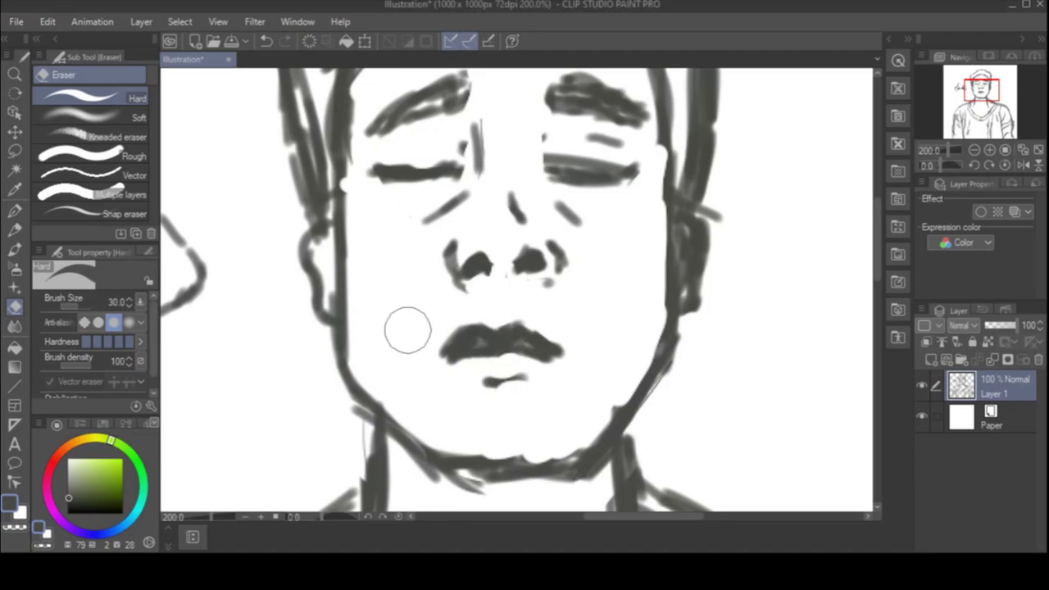
key("p")
Lasso the mouth, enlarge and tilt it slightly, apply the transformation, and clear the selection
left_click(15, 151)
mouse_move(496, 310)
left_mouse_down()
mouse_move(428, 386)
mouse_move(457, 312)
left_mouse_up()
key("ctrl+t")
left_click_drag(629, 294, 633, 302)
left_click_drag(544, 352, 549, 345)
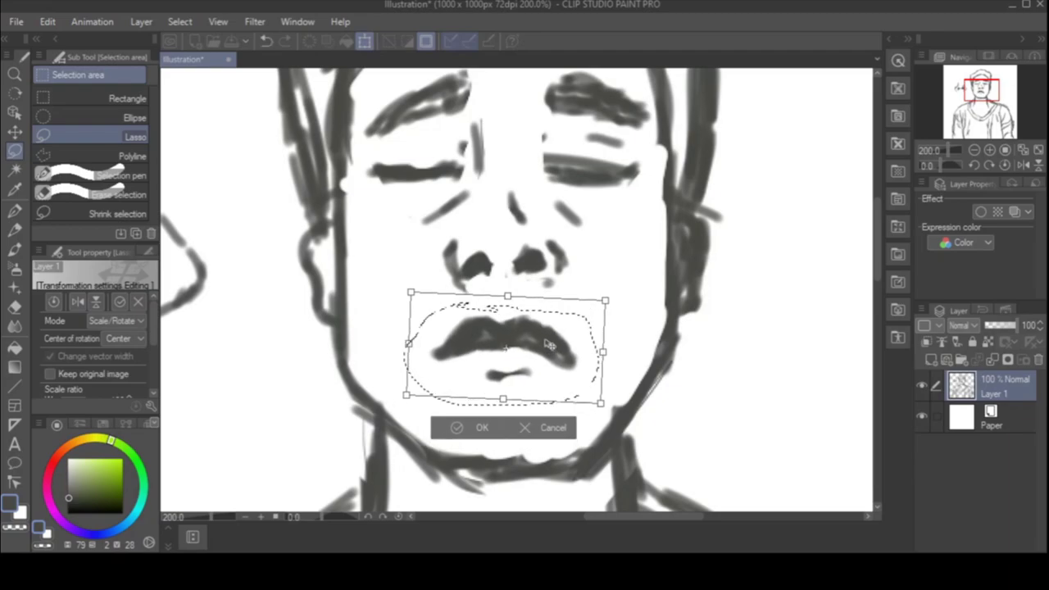
left_click(466, 432)
key("ctrl+d")
Erase and redraw the short lower-lip line, and touch up the right corner of the upper lip
scroll(567, 306, "up", 3)
key("e")
mouse_move(601, 393)
left_mouse_down()
mouse_move(527, 395)
mouse_move(618, 384)
mouse_move(408, 454)
mouse_move(471, 453)
left_mouse_up()
key("p")
key("ctrl+z")
left_click_drag(405, 450, 483, 442)
left_click_drag(565, 372, 537, 376)
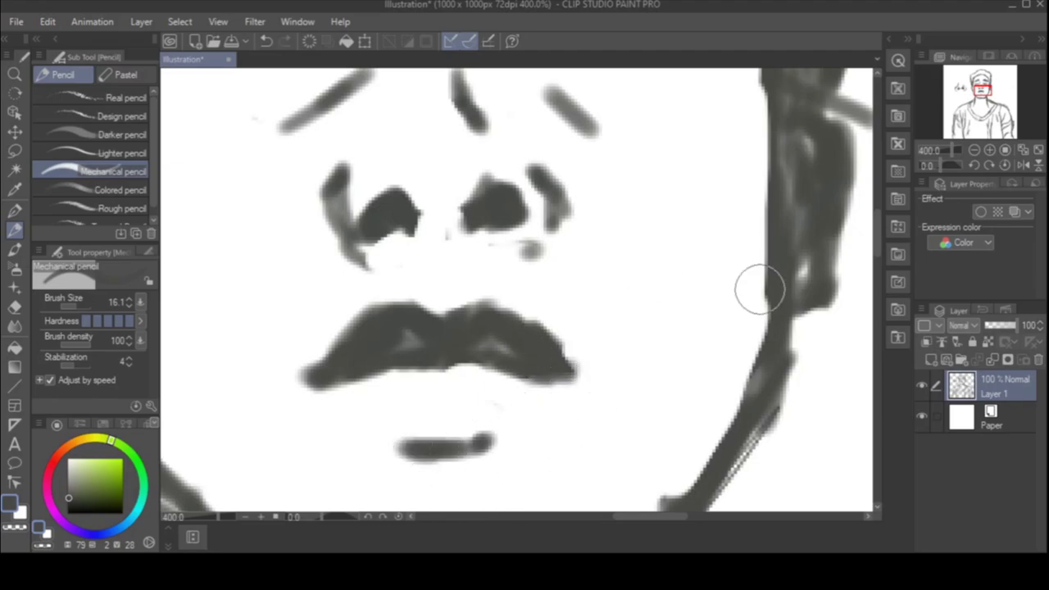
scroll(660, 254, "up", 3)
scroll(750, 485, "down", 4)
Erase the nose study beside the head
key("e")
mouse_move(516, 447)
left_mouse_down()
mouse_move(507, 505)
mouse_move(480, 462)
mouse_move(408, 476)
left_mouse_up()
left_click_drag(608, 516, 640, 516)
left_click_drag(878, 235, 878, 304)
Change the Paper layer's colour to bright yellow
left_click(951, 424)
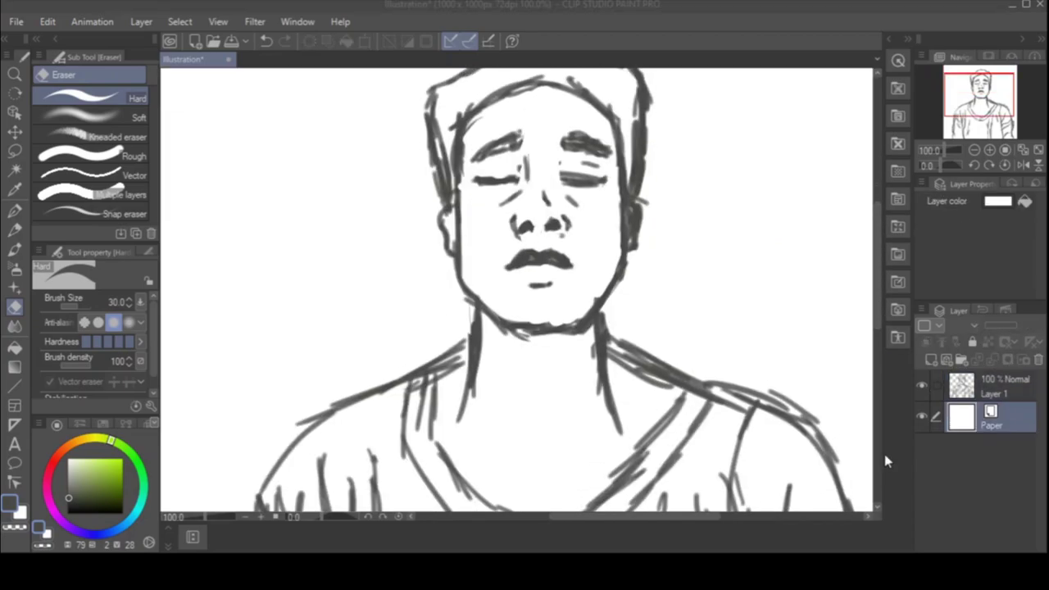
left_click(705, 231)
double_click(962, 418)
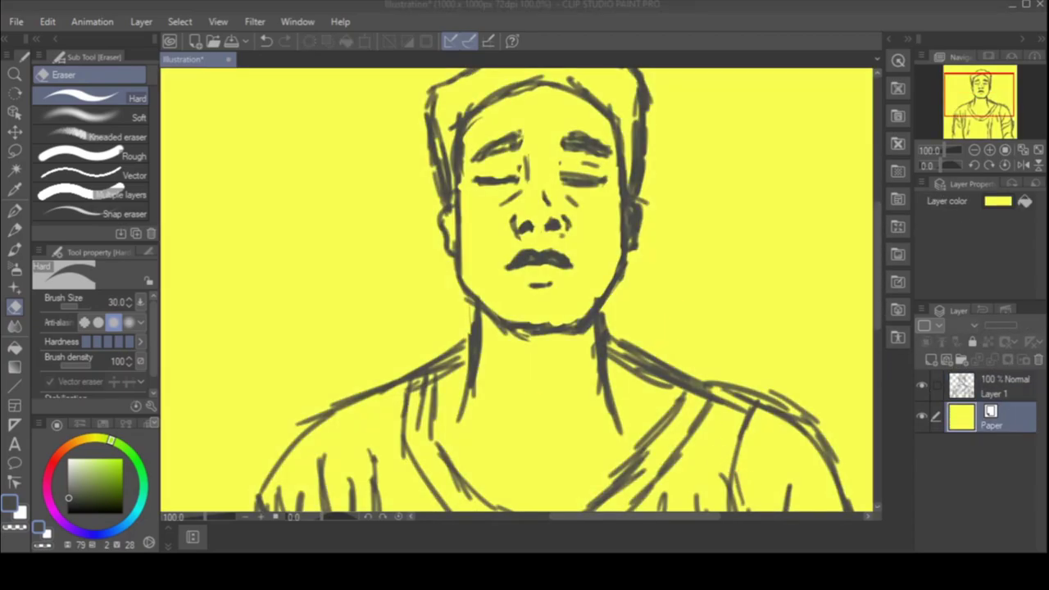
Lower the sketch layer's opacity to 64% and add a new layer above it
left_click(989, 380)
mouse_move(1016, 330)
left_mouse_down()
mouse_move(1000, 331)
mouse_move(1010, 331)
left_mouse_up()
left_click(933, 365)
left_click(1004, 423)
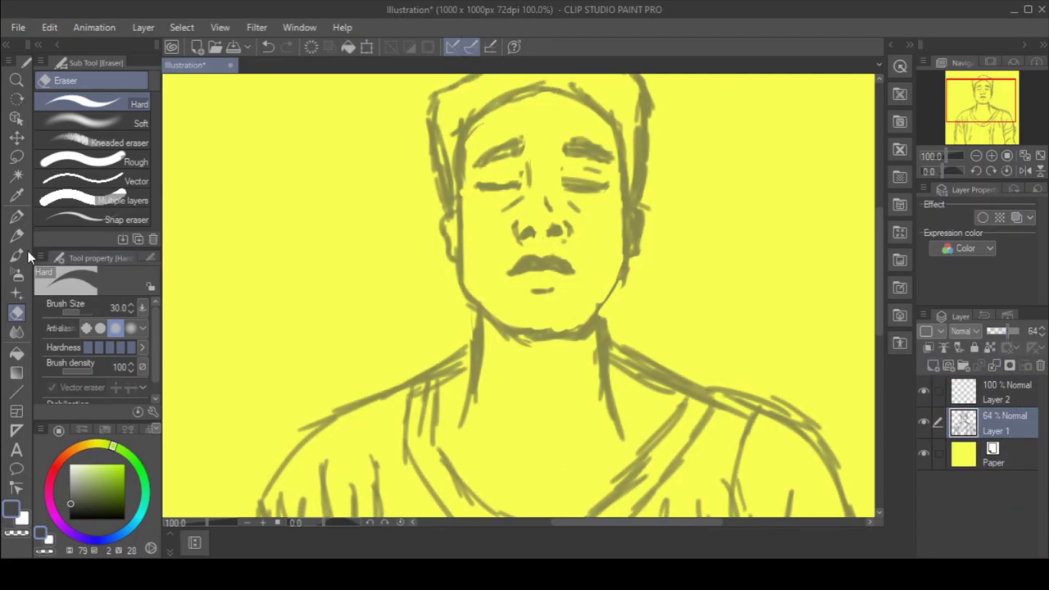
Pick a dark teal colour and try the Lighter pencil with test strokes beside the head, undoing each one
key("p")
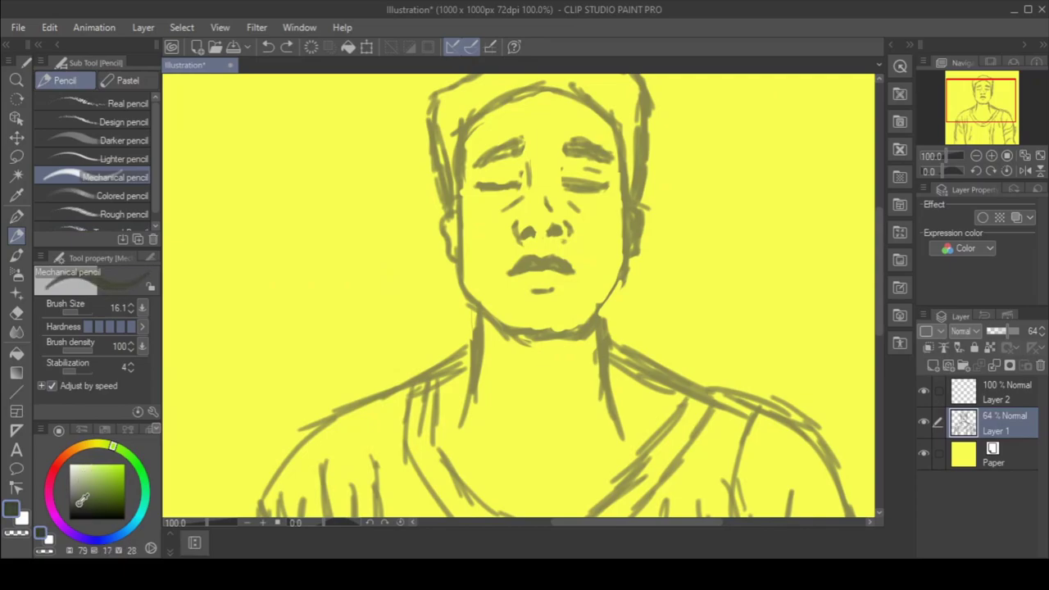
mouse_move(118, 534)
left_mouse_down()
mouse_move(143, 528)
mouse_move(140, 519)
left_mouse_up()
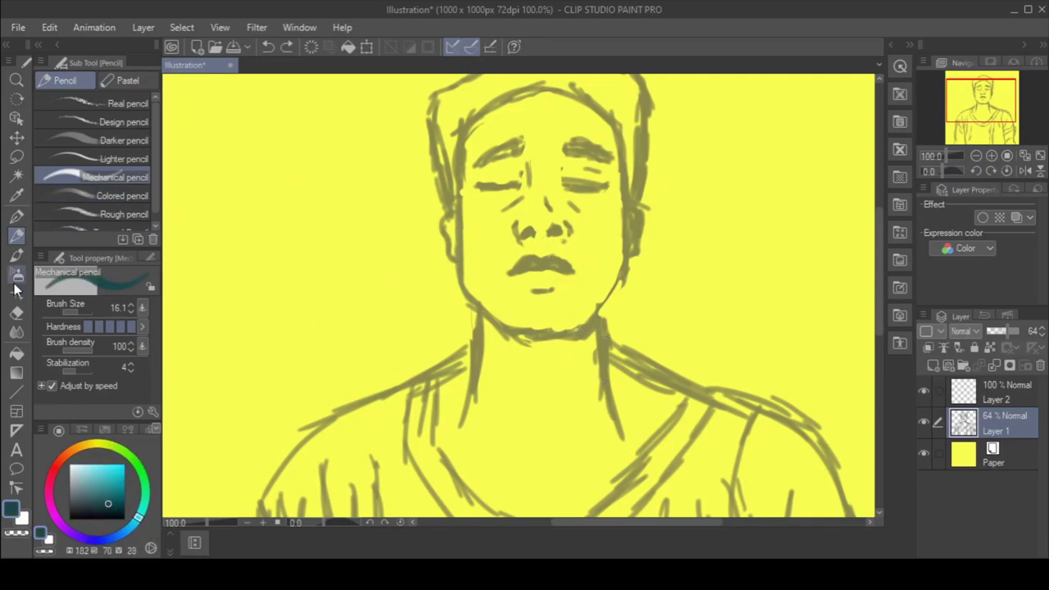
left_click(123, 159)
left_click_drag(277, 148, 320, 253)
key("ctrl+z")
left_click(131, 305)
left_click_drag(245, 220, 331, 342)
key("ctrl+z")
Try the Darker pencil at different settings with test strokes beside the head, undoing each one
left_click(123, 140)
left_click_drag(269, 188, 337, 281)
left_click_drag(246, 170, 351, 309)
key("ctrl+z")
key("ctrl+z")
left_click(132, 344)
left_click_drag(239, 244, 334, 363)
key("ctrl+z")
Try the Rough pencil and the Opaque watercolor brush beside the head
left_click(123, 214)
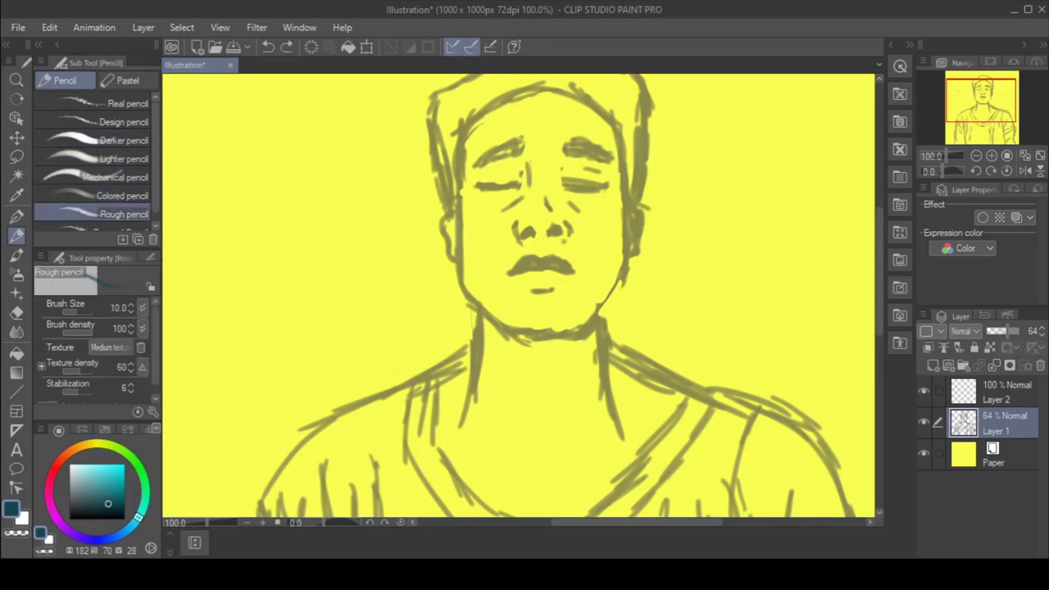
key("p")
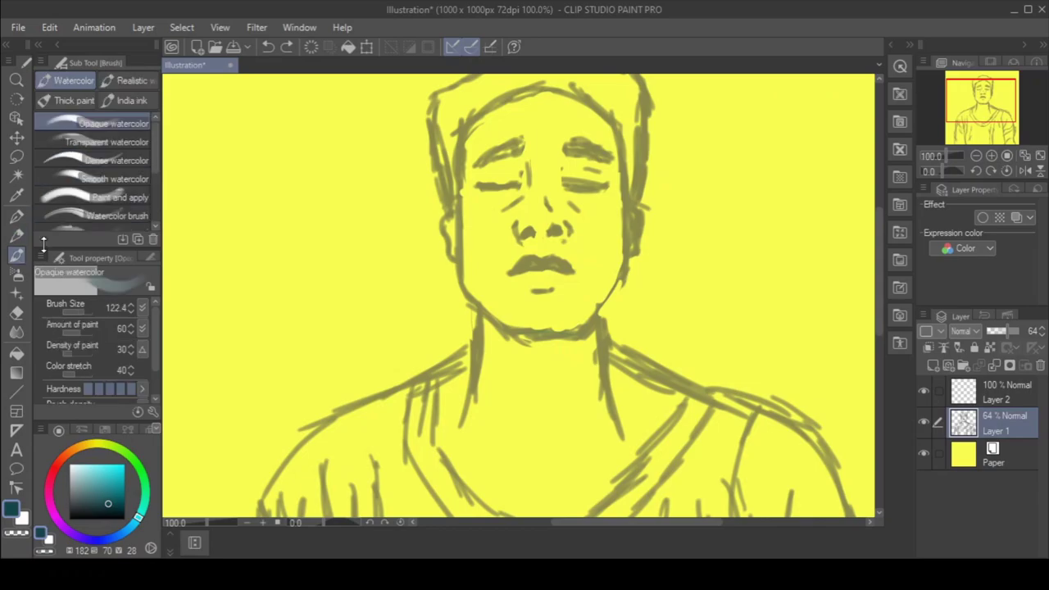
left_click_drag(257, 166, 360, 337)
Ink the jaw and chin outline in black on the new layer using the G-pen at size 73.7
left_click(70, 519)
left_click(88, 312)
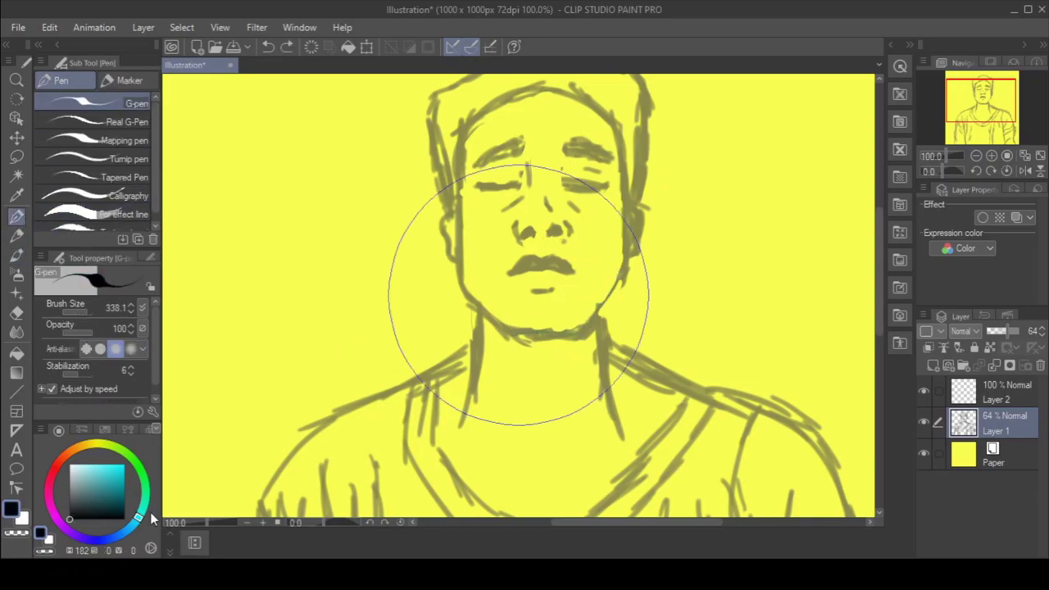
left_click(1001, 393)
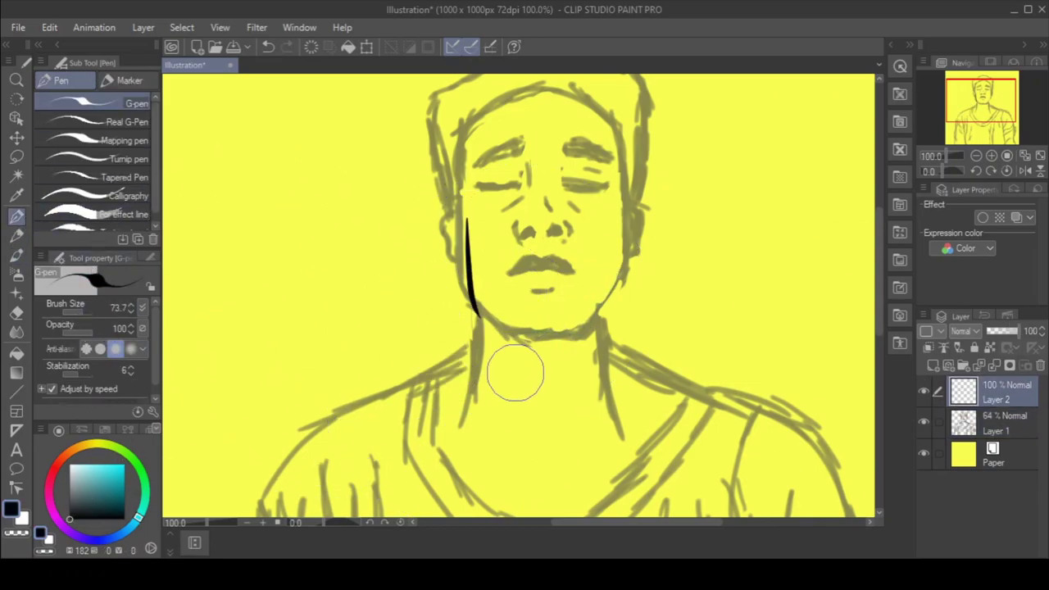
mouse_move(502, 330)
left_mouse_down()
mouse_move(603, 307)
mouse_move(598, 235)
left_mouse_up()
key("ctrl+z")
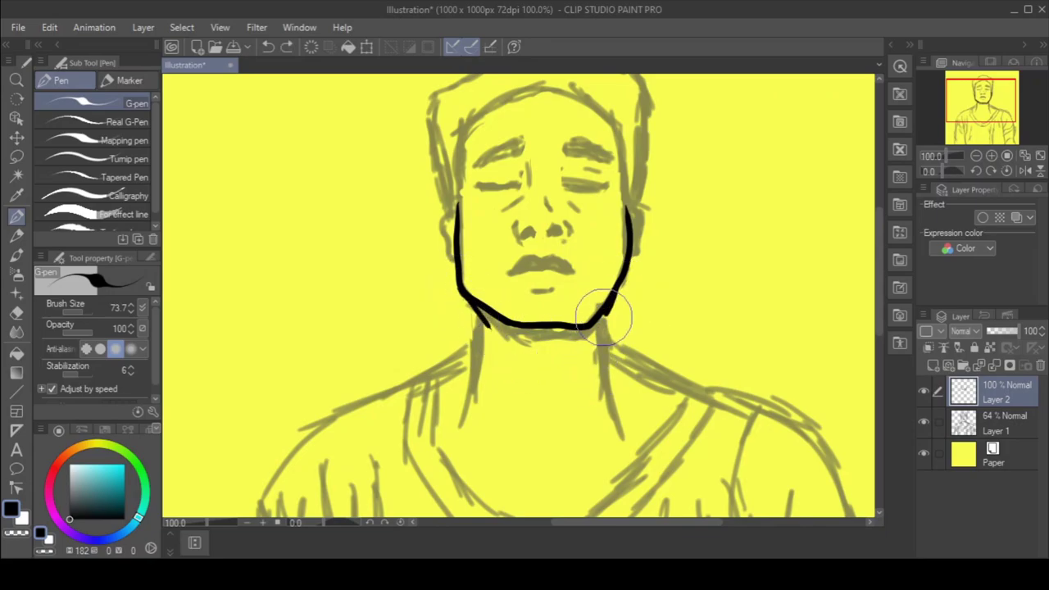
Ink both sides of the neck, plus a short crease below the chin
left_click_drag(602, 314, 610, 433)
key("ctrl+z")
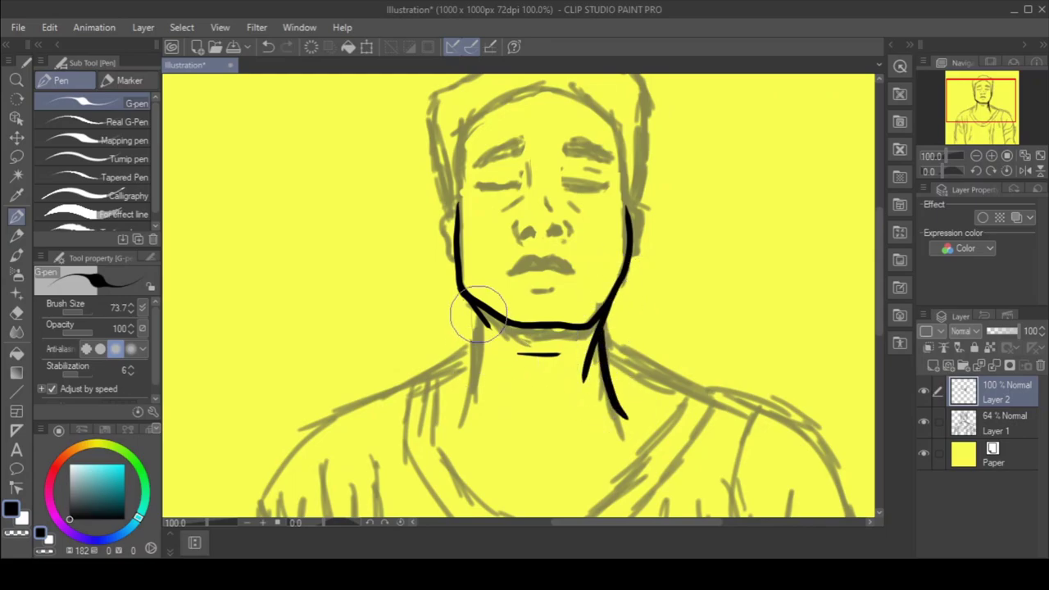
left_click_drag(480, 316, 465, 406)
key("ctrl+z")
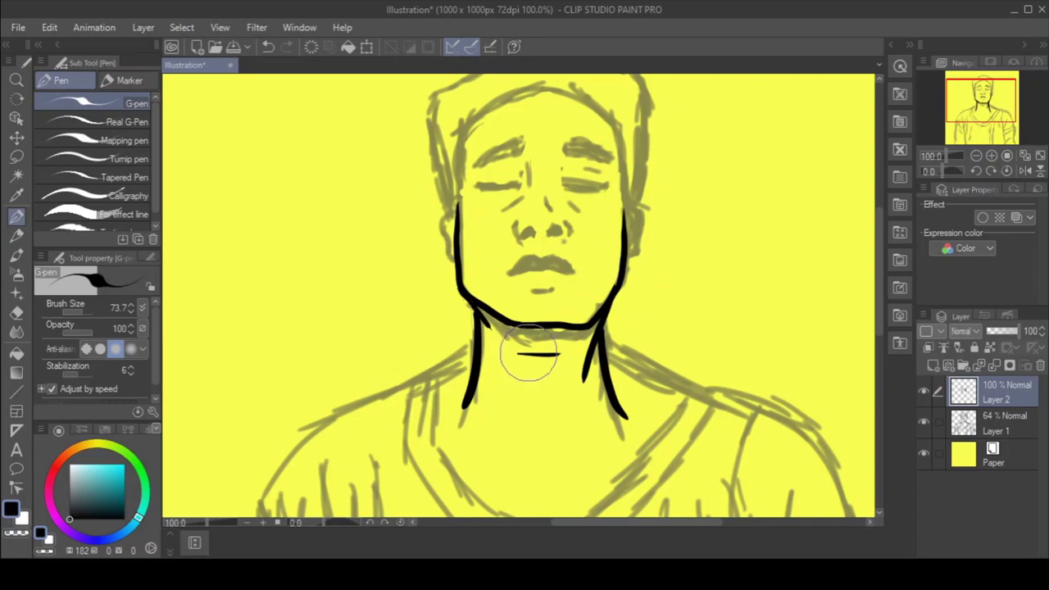
Ink the face outline up past the temples and outline both ears with their inner folds
left_click_drag(472, 116, 464, 222)
key("ctrl+z")
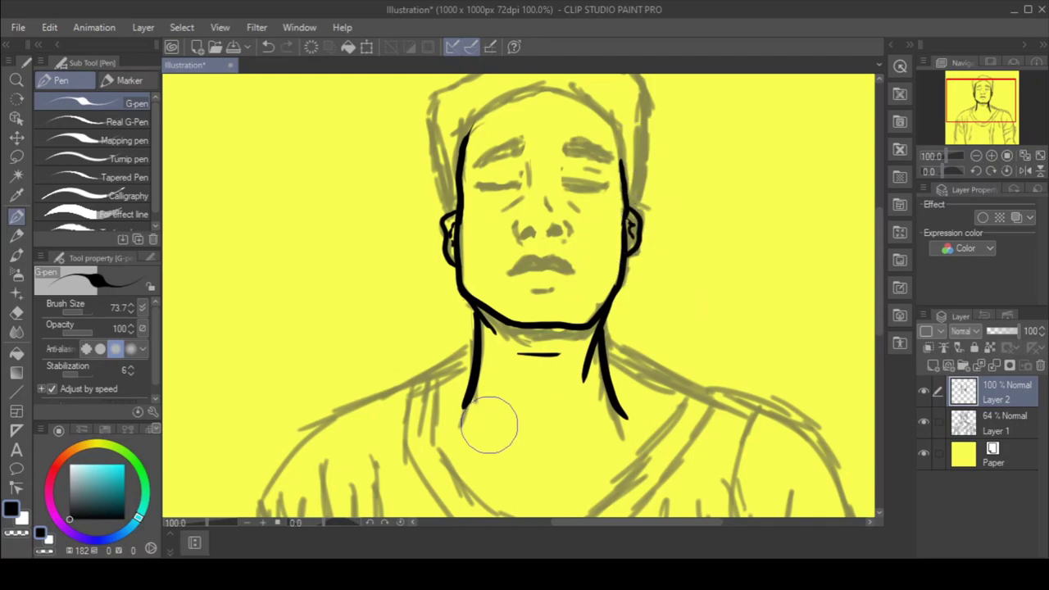
Ink the muscle slopes on both sides of the neck, and outline the hair and hairline
left_click_drag(605, 349, 672, 388)
left_click_drag(879, 308, 878, 279)
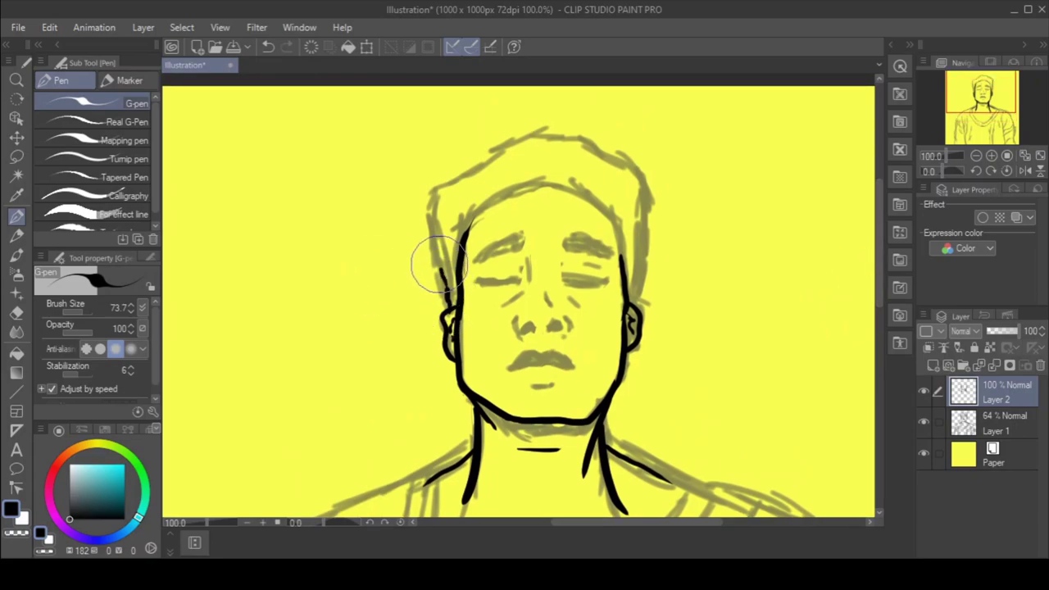
mouse_move(498, 158)
left_mouse_down()
mouse_move(591, 148)
mouse_move(640, 256)
left_mouse_up()
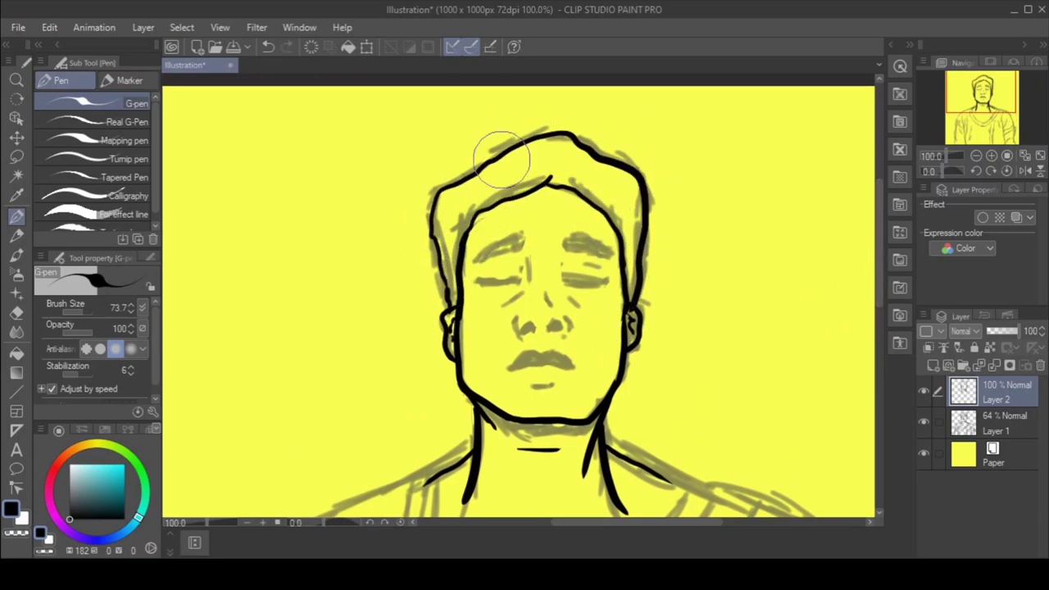
Fill the upper lip solid black and ink the short line below the lower lip
scroll(544, 355, "up", 2)
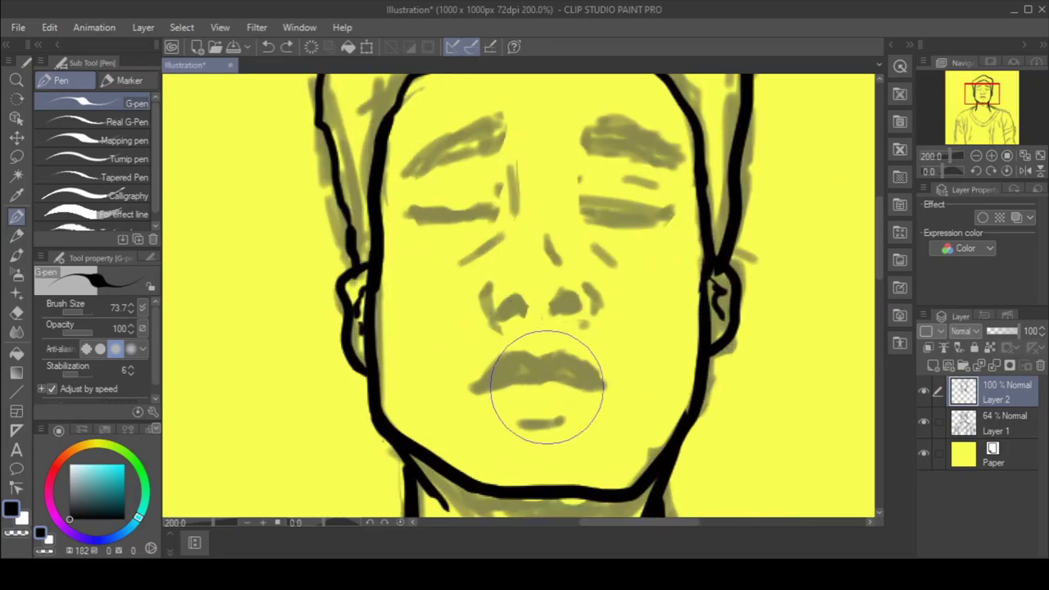
left_click_drag(547, 380, 597, 389)
left_click_drag(529, 381, 475, 393)
mouse_move(518, 367)
left_mouse_down()
mouse_move(561, 370)
mouse_move(525, 362)
mouse_move(591, 375)
mouse_move(599, 391)
mouse_move(539, 377)
mouse_move(608, 387)
mouse_move(544, 364)
mouse_move(555, 358)
mouse_move(600, 384)
mouse_move(523, 370)
mouse_move(478, 389)
mouse_move(521, 364)
mouse_move(517, 354)
mouse_move(571, 369)
left_mouse_up()
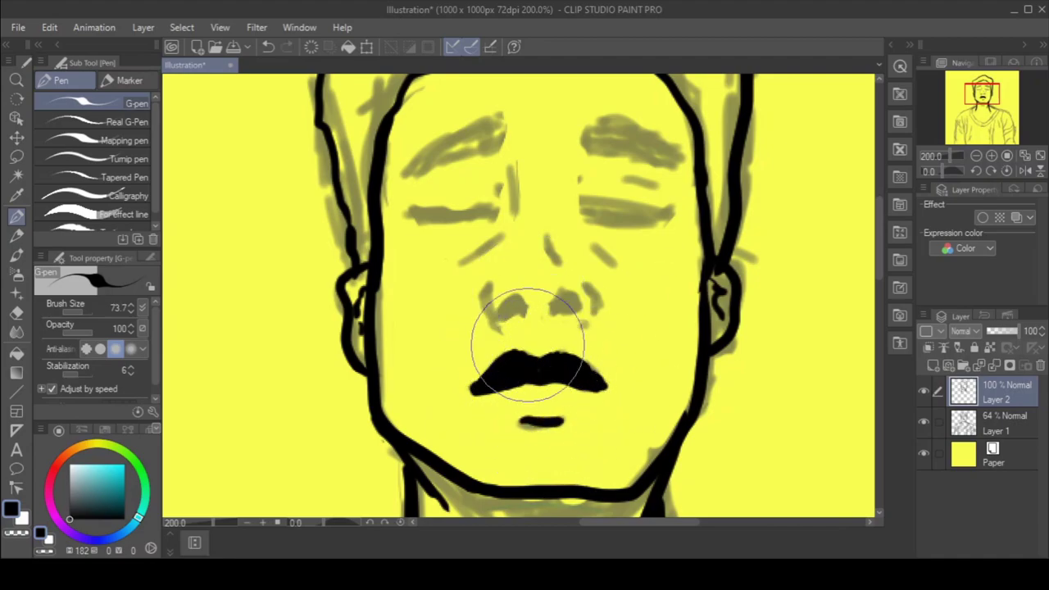
key("e")
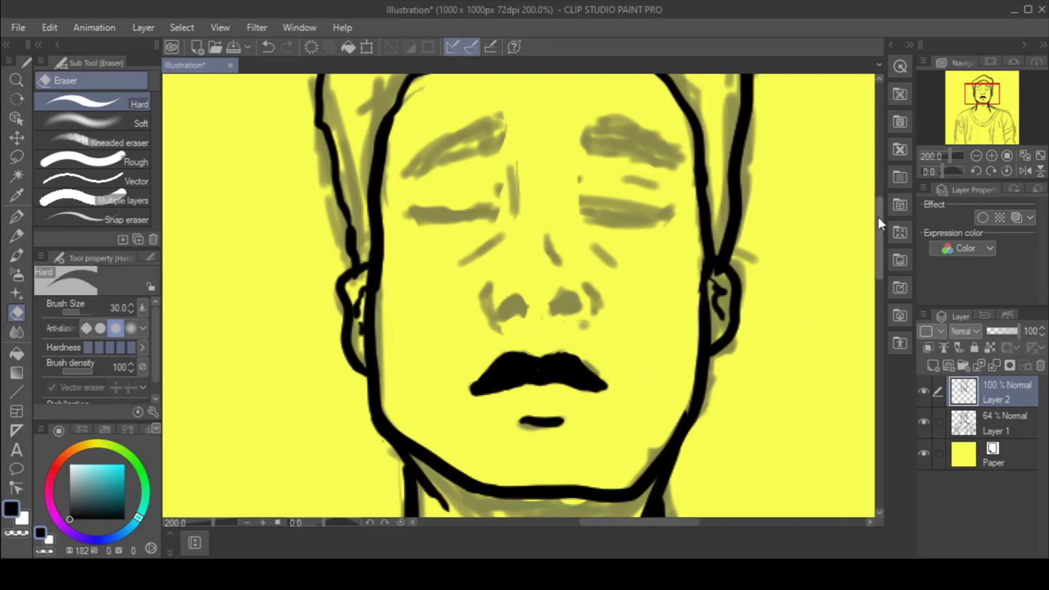
Ink the curved sides of the Adam's apple and add short detail strokes around it on the throat
scroll(878, 221, "down", 5)
key("p")
left_click_drag(492, 382, 510, 398)
left_click_drag(518, 402, 541, 405)
left_click_drag(583, 358, 564, 404)
left_click_drag(516, 463, 515, 471)
key("ctrl+z")
key("ctrl+z")
left_click_drag(583, 339, 545, 453)
left_click_drag(878, 287, 879, 314)
scroll(878, 314, "down", 1)
mouse_move(489, 192)
left_mouse_down()
mouse_move(499, 238)
mouse_move(494, 206)
mouse_move(550, 219)
left_mouse_up()
left_click_drag(493, 262, 503, 267)
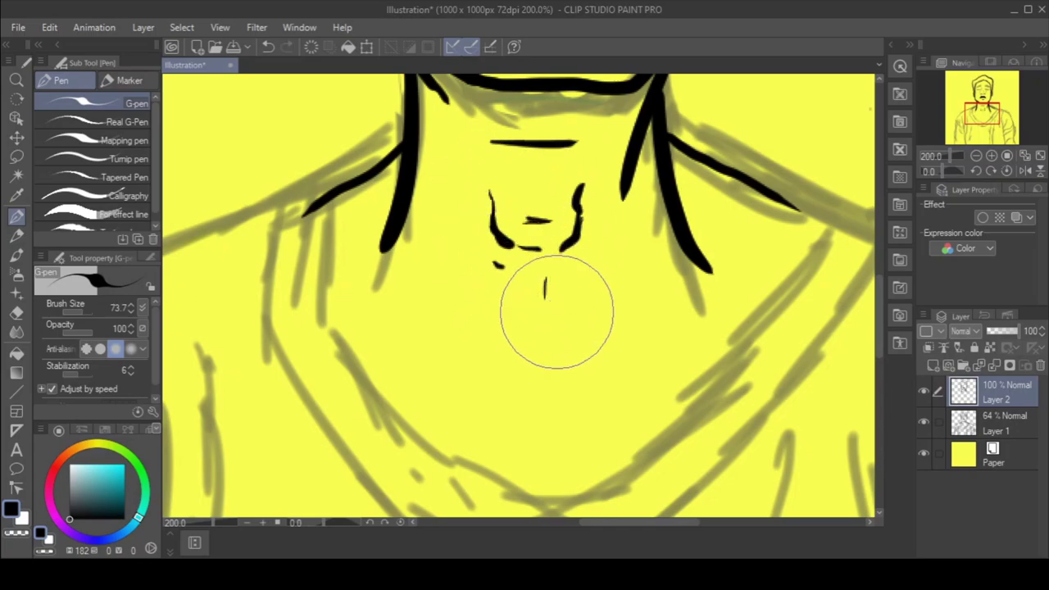
Ink both collarbones and their hooked inner ends at the base of the neck
left_click_drag(675, 382, 743, 360)
left_click_drag(366, 365, 428, 374)
left_click_drag(444, 332, 455, 364)
left_click_drag(636, 345, 662, 373)
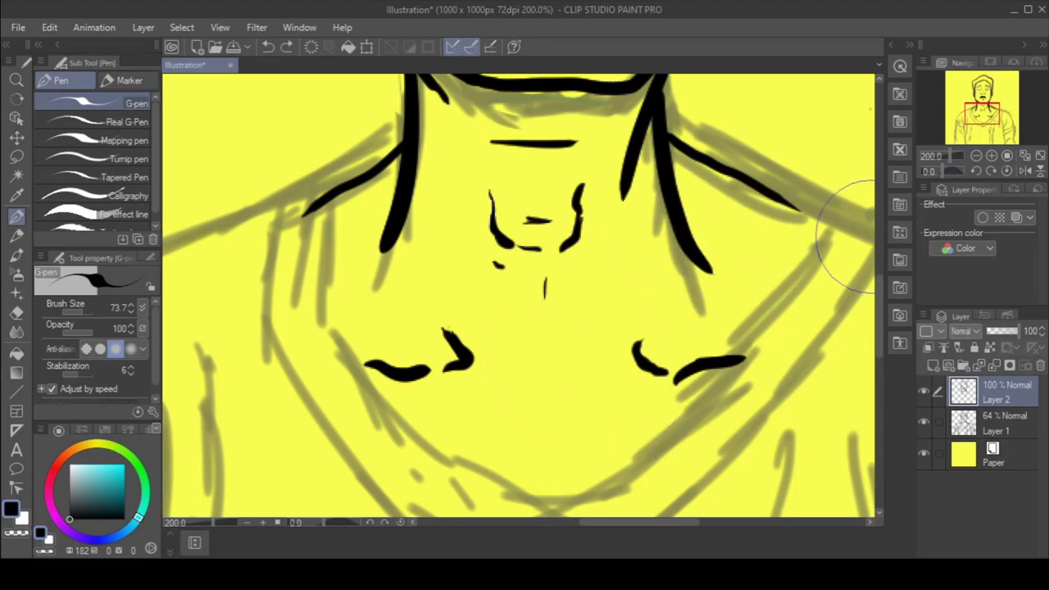
Extend the inked shoulder slope on the viewer's right to the edge of the collar
left_click_drag(820, 217, 873, 241)
left_click_drag(314, 215, 214, 284)
key("ctrl+z")
Ink both eyebrows with short hair strokes and add the vertical line beside the bridge of the nose
left_click_drag(880, 289, 880, 204)
mouse_move(496, 190)
left_mouse_down()
mouse_move(482, 166)
mouse_move(445, 176)
mouse_move(464, 159)
mouse_move(508, 180)
mouse_move(434, 199)
mouse_move(450, 188)
mouse_move(598, 175)
mouse_move(600, 187)
mouse_move(595, 171)
mouse_move(632, 176)
mouse_move(645, 192)
mouse_move(632, 177)
mouse_move(578, 186)
left_mouse_up()
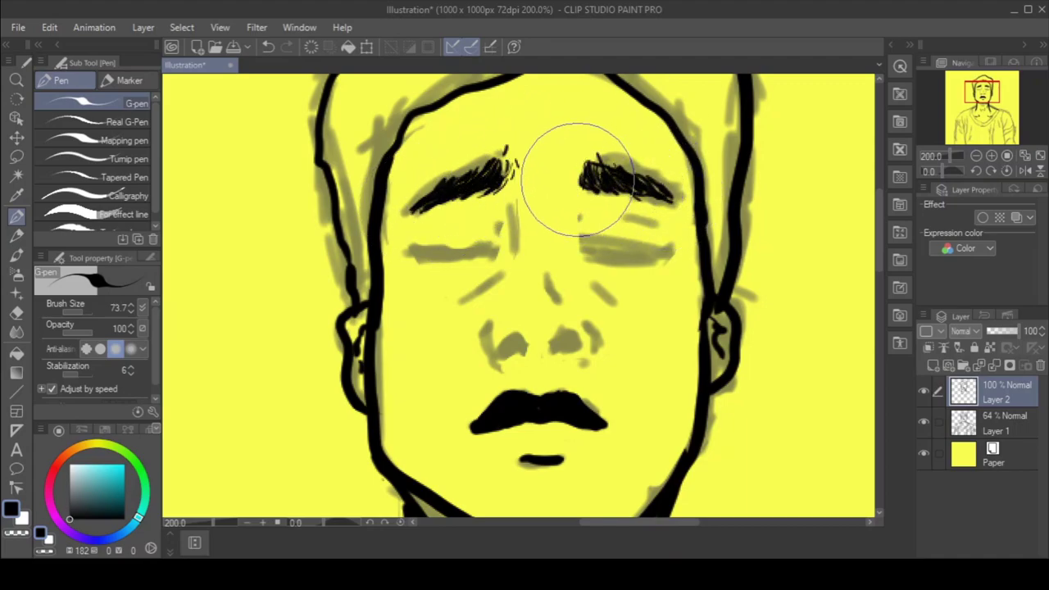
left_click_drag(513, 196, 515, 250)
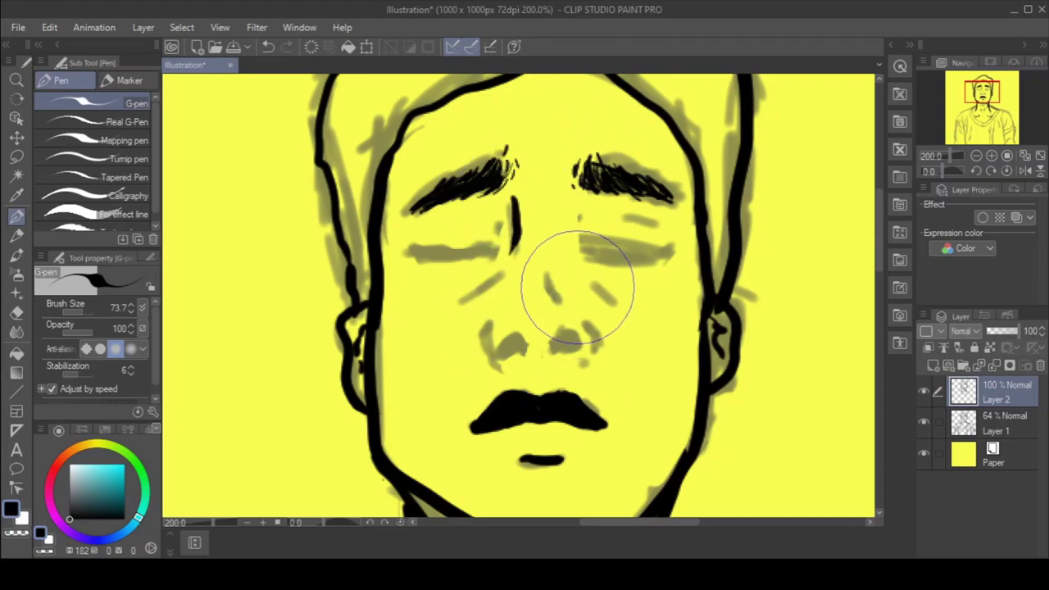
left_click(564, 342)
left_click(519, 330)
mouse_move(519, 330)
left_mouse_down()
mouse_move(503, 346)
mouse_move(487, 333)
left_mouse_up()
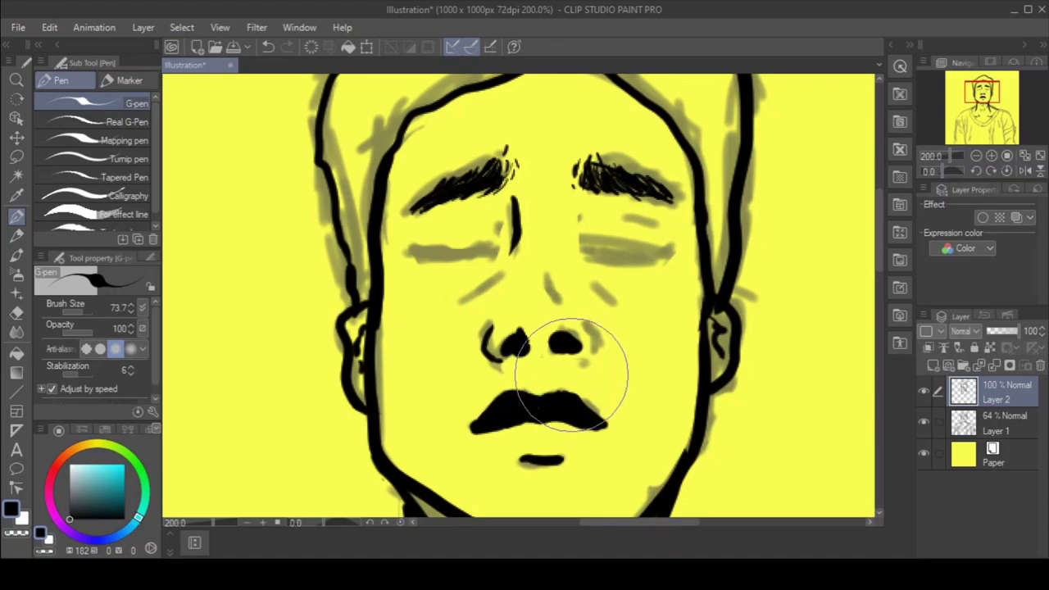
key("ctrl+z")
key("ctrl+z")
key("e")
key("ctrl+z")
key("ctrl+z")
key("p")
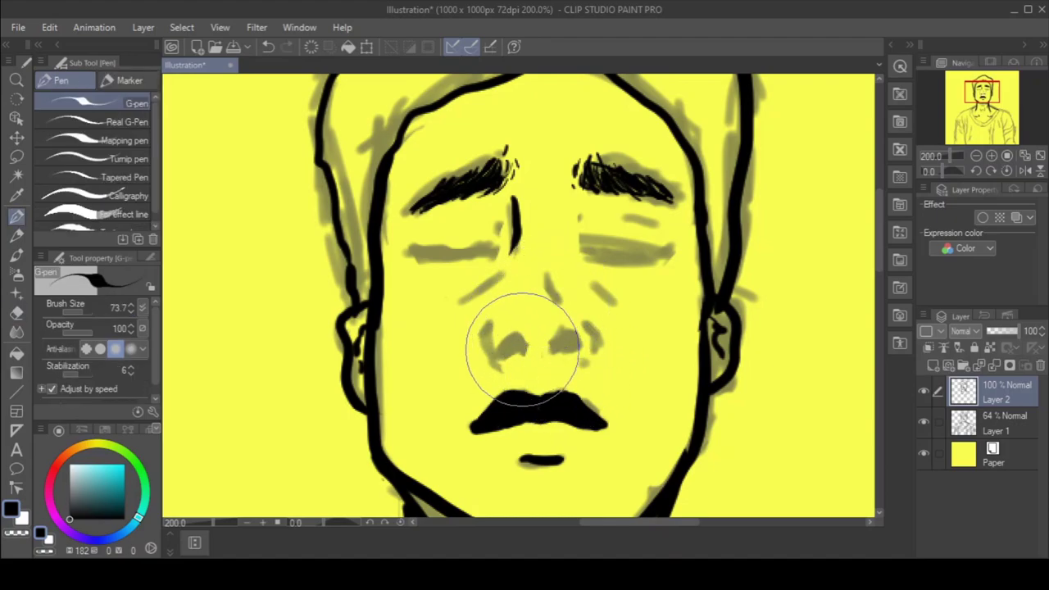
Ink a short nostril edge stroke and carve thin highlight lines into the black upper lip with the transparent colour
left_click_drag(517, 333, 531, 344)
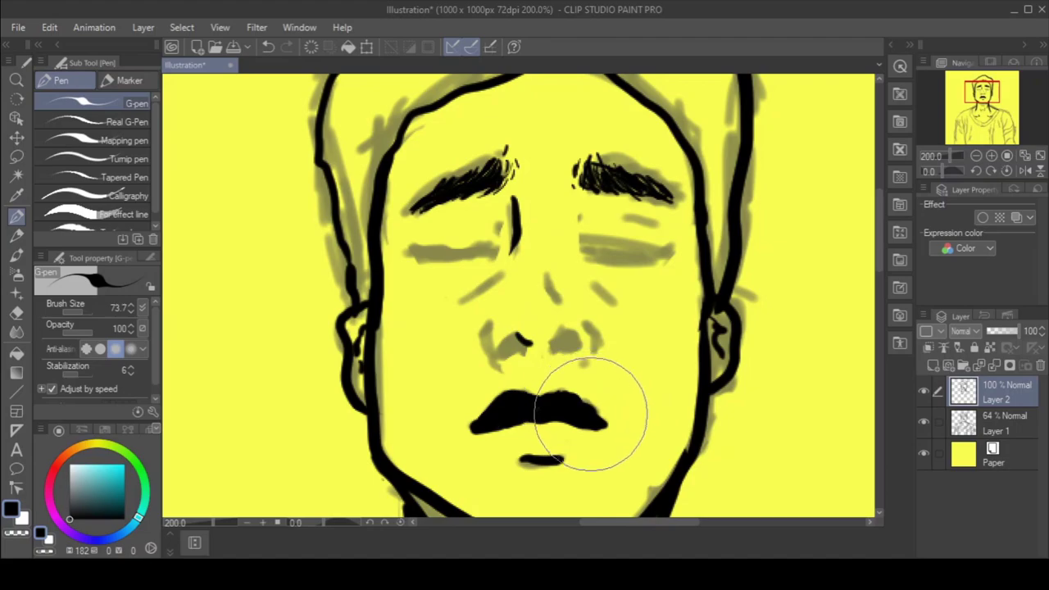
key("e")
key("p")
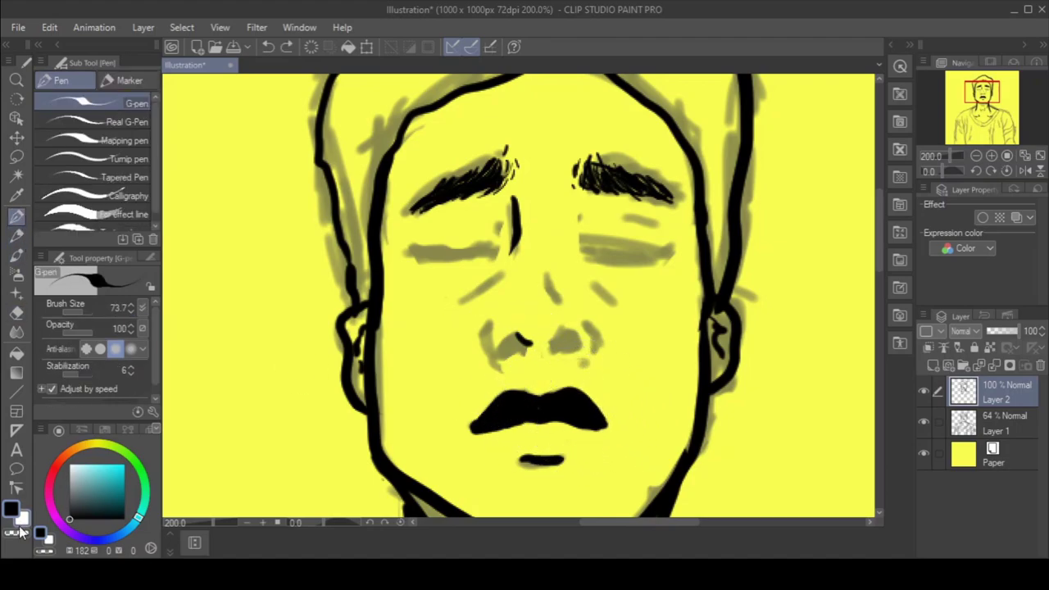
key("ctrl+z")
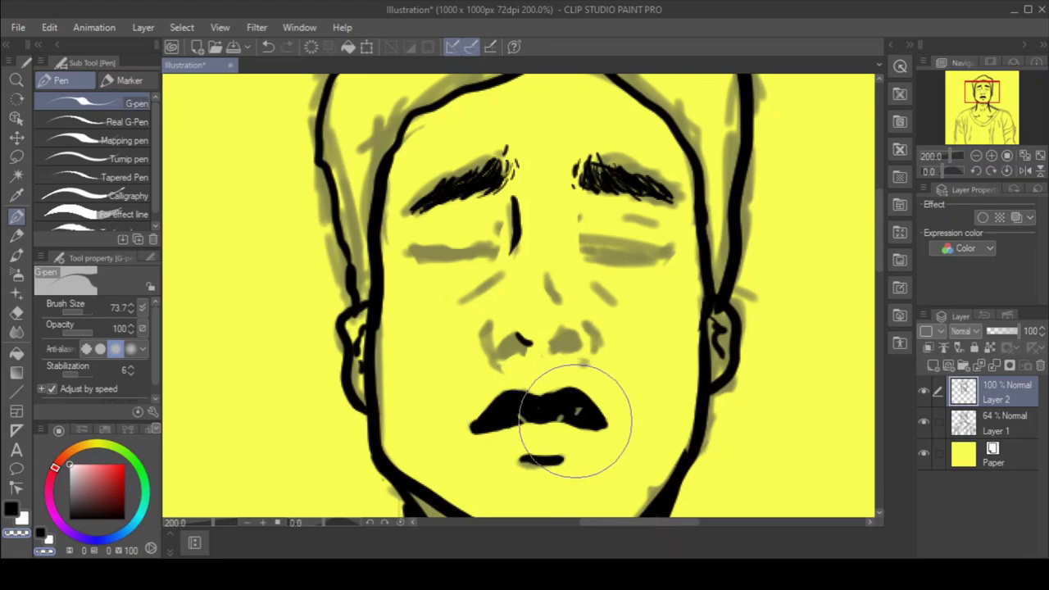
key("ctrl+z")
left_click_drag(498, 421, 500, 412)
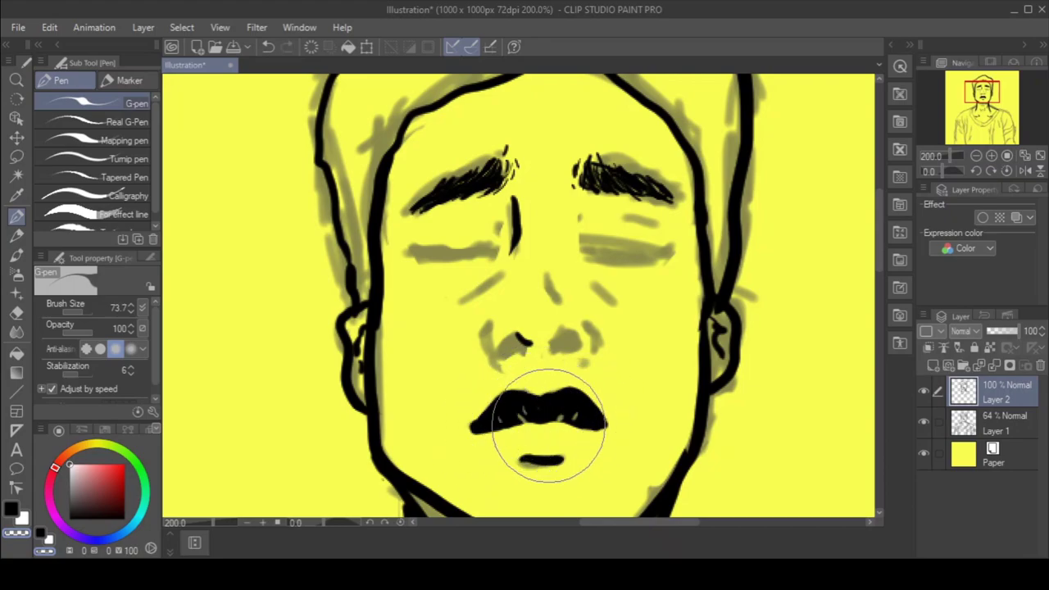
left_click(561, 445)
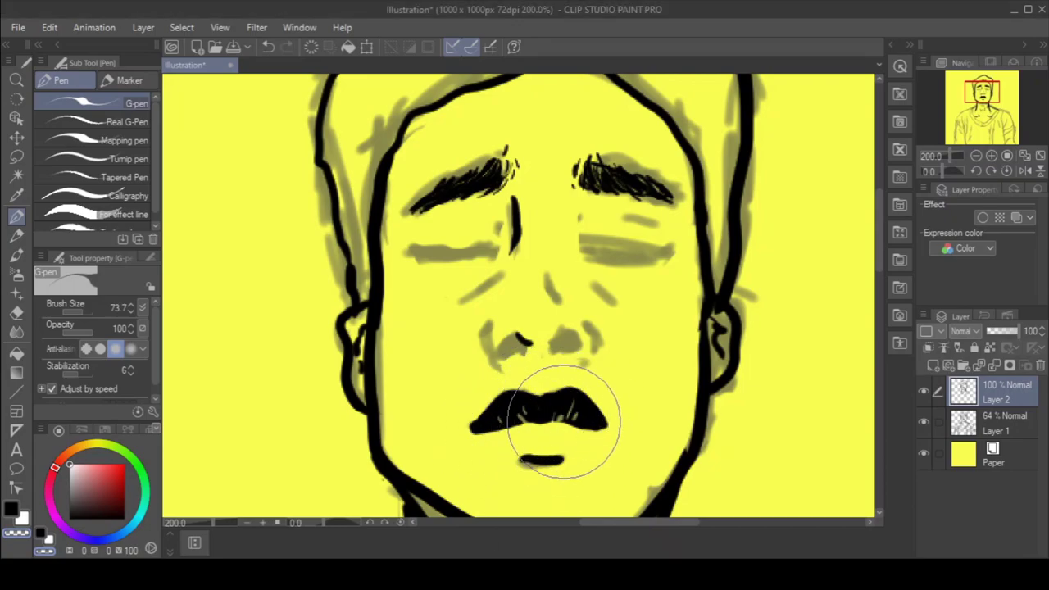
Ink the nostrils, the curved nose wings, the nose bridge stroke and the short creases under the eyes
scroll(845, 232, "down", 2)
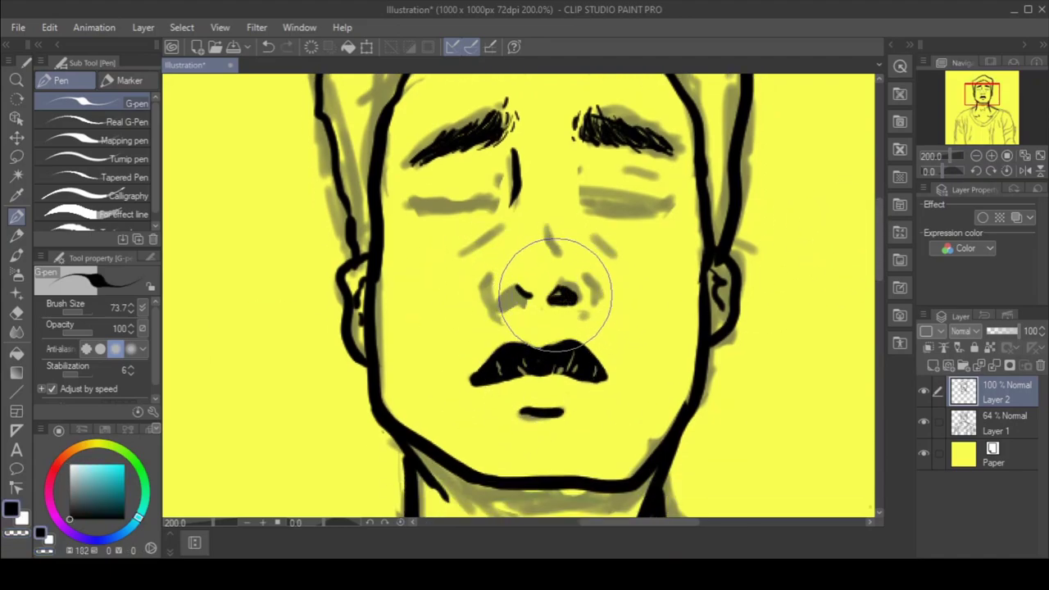
mouse_move(518, 285)
left_mouse_down()
mouse_move(533, 299)
mouse_move(492, 309)
left_mouse_up()
key("ctrl+z")
left_click_drag(581, 310, 595, 305)
left_click_drag(547, 227, 560, 251)
left_click_drag(514, 281, 542, 296)
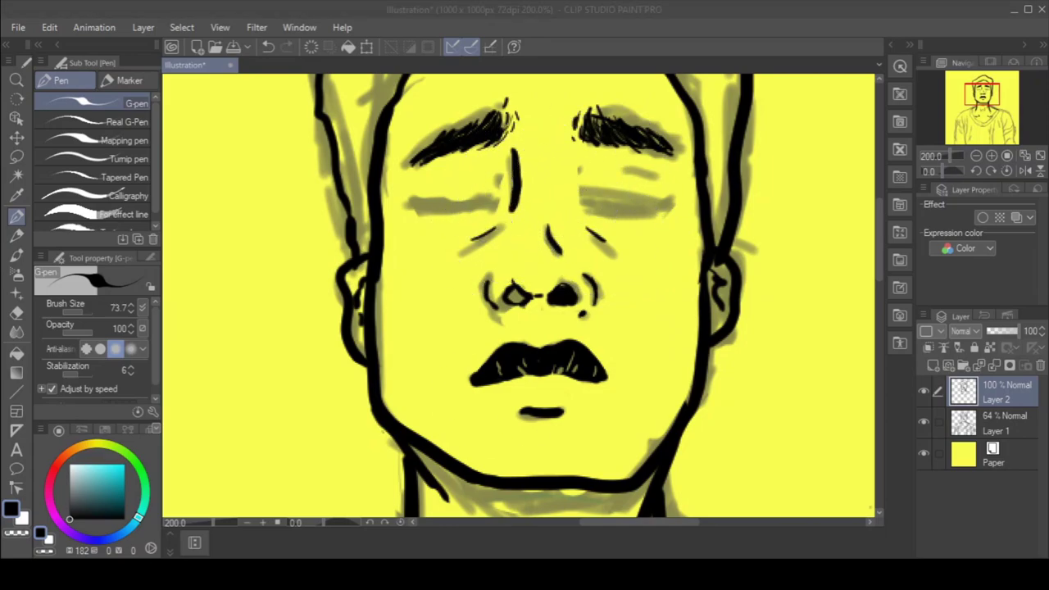
Fill the hair solid black and add loose hair strokes along its crown, sides and hairline
mouse_move(358, 185)
left_mouse_down()
mouse_move(352, 152)
mouse_move(363, 164)
mouse_move(378, 123)
left_mouse_up()
scroll(832, 276, "down", 5)
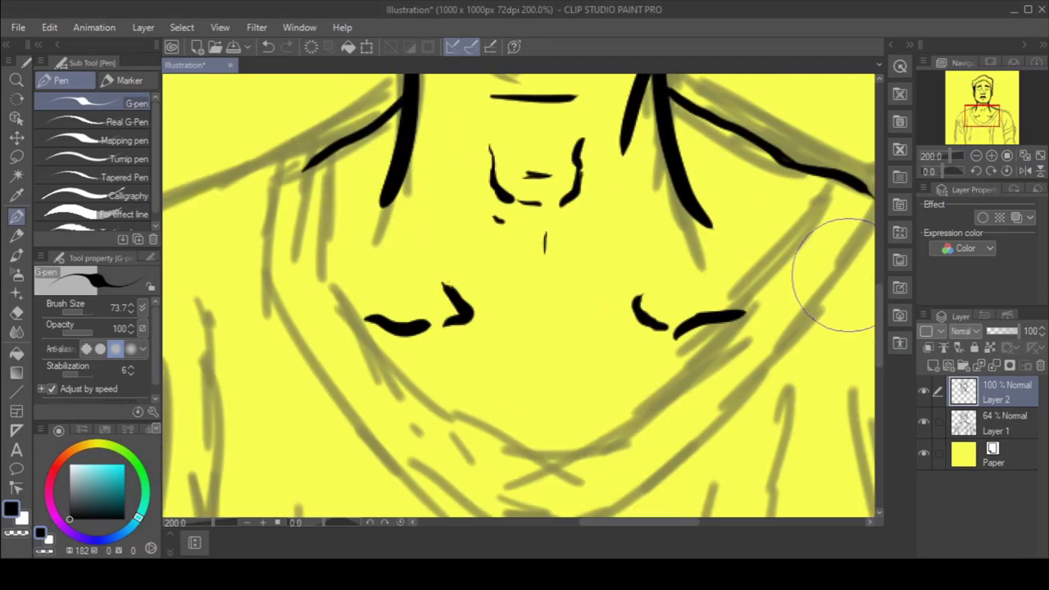
scroll(421, 304, "up", 8)
mouse_move(361, 373)
left_mouse_down()
mouse_move(445, 257)
mouse_move(515, 230)
mouse_move(511, 122)
mouse_move(363, 328)
mouse_move(375, 257)
mouse_move(367, 235)
mouse_move(581, 206)
mouse_move(714, 445)
mouse_move(723, 334)
mouse_move(628, 182)
mouse_move(452, 192)
mouse_move(606, 150)
mouse_move(438, 253)
mouse_move(590, 218)
mouse_move(448, 185)
mouse_move(569, 192)
mouse_move(614, 169)
mouse_move(714, 418)
mouse_move(742, 414)
mouse_move(750, 305)
mouse_move(773, 200)
mouse_move(352, 434)
mouse_move(338, 414)
mouse_move(348, 369)
left_mouse_up()
mouse_move(417, 169)
left_mouse_down()
mouse_move(375, 188)
mouse_move(384, 248)
mouse_move(368, 222)
mouse_move(382, 234)
mouse_move(403, 206)
mouse_move(574, 128)
mouse_move(484, 122)
mouse_move(503, 222)
mouse_move(442, 211)
left_mouse_up()
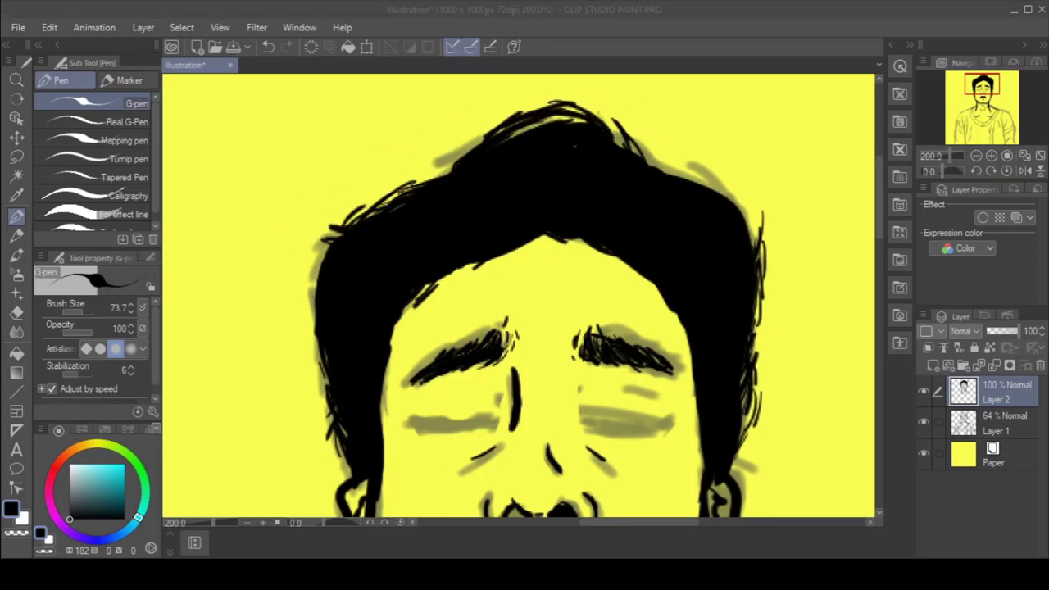
mouse_move(488, 149)
left_mouse_down()
mouse_move(563, 140)
mouse_move(462, 153)
mouse_move(459, 168)
left_mouse_up()
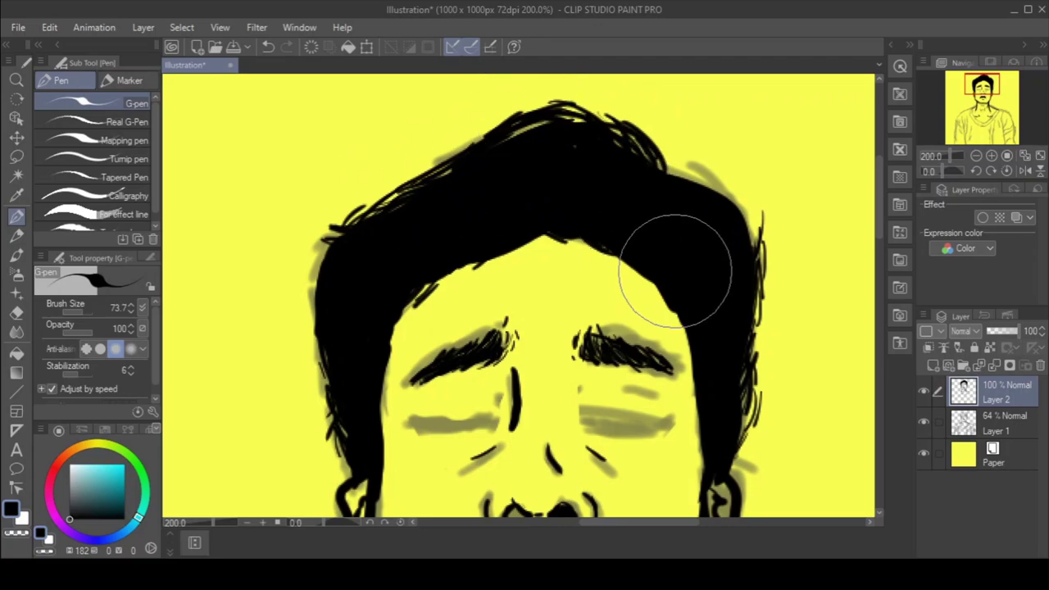
left_click_drag(710, 240, 692, 397)
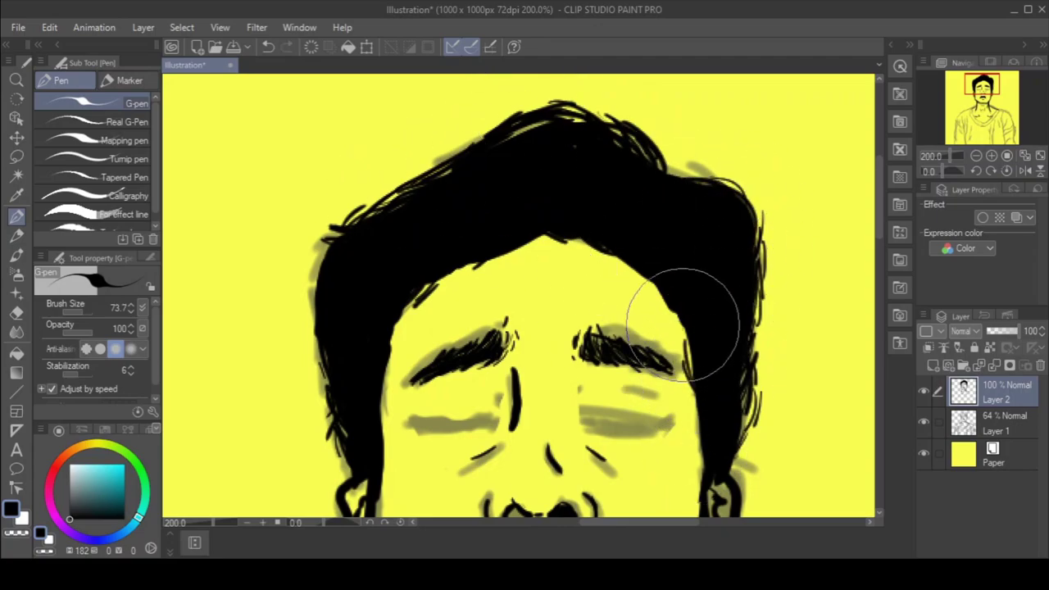
Redraw the lobe and inner fold lines of the ear on the viewer's right
left_click_drag(880, 220, 881, 281)
key("e")
mouse_move(731, 237)
left_mouse_down()
mouse_move(725, 224)
mouse_move(727, 254)
mouse_move(727, 241)
left_mouse_up()
key("p")
key("ctrl+z")
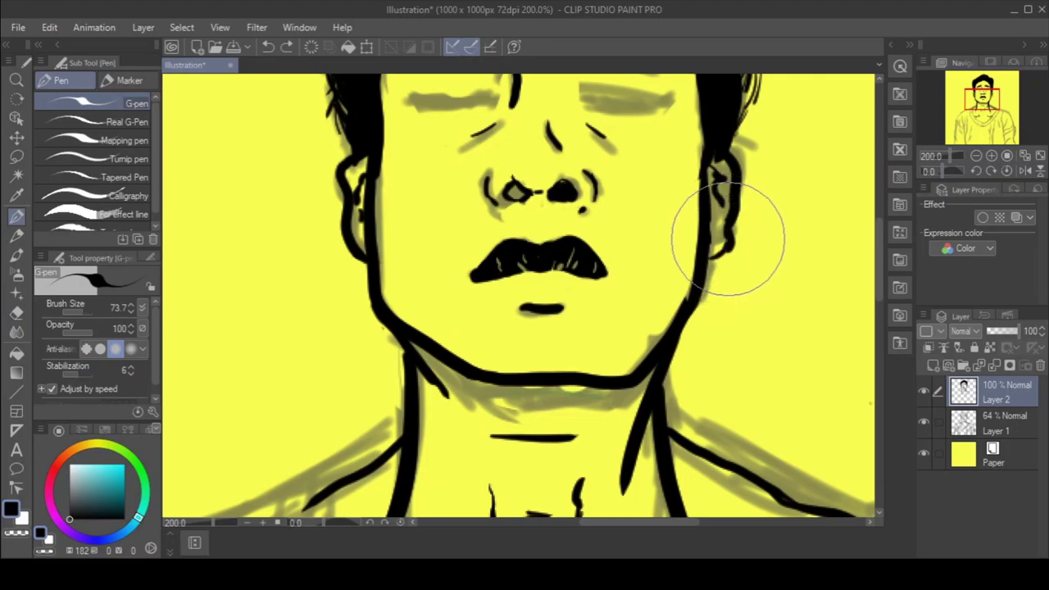
mouse_move(879, 256)
left_mouse_down()
mouse_move(880, 297)
mouse_move(888, 286)
left_mouse_up()
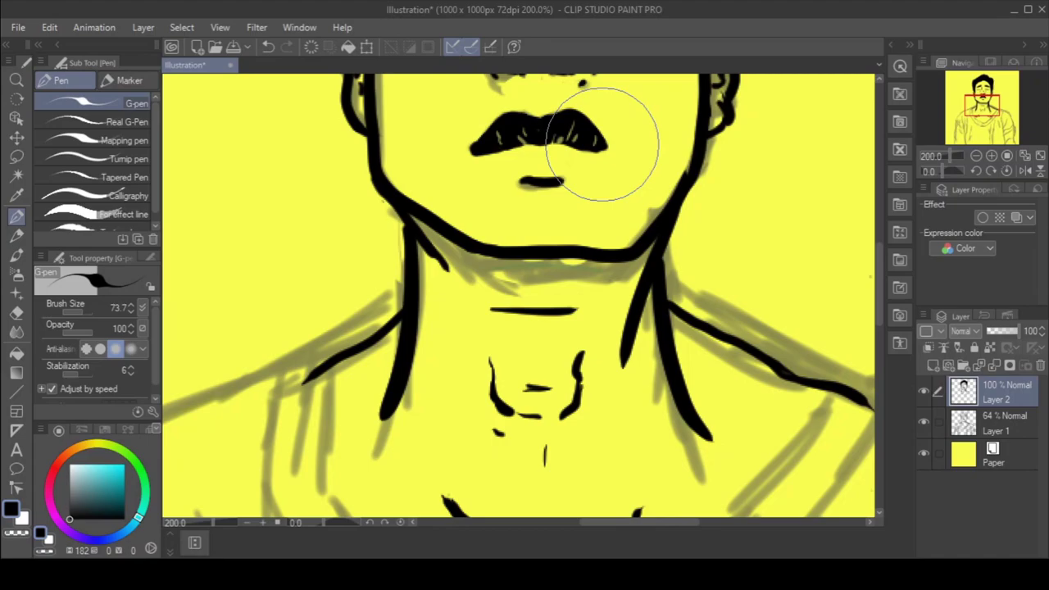
key("alt+Tab")
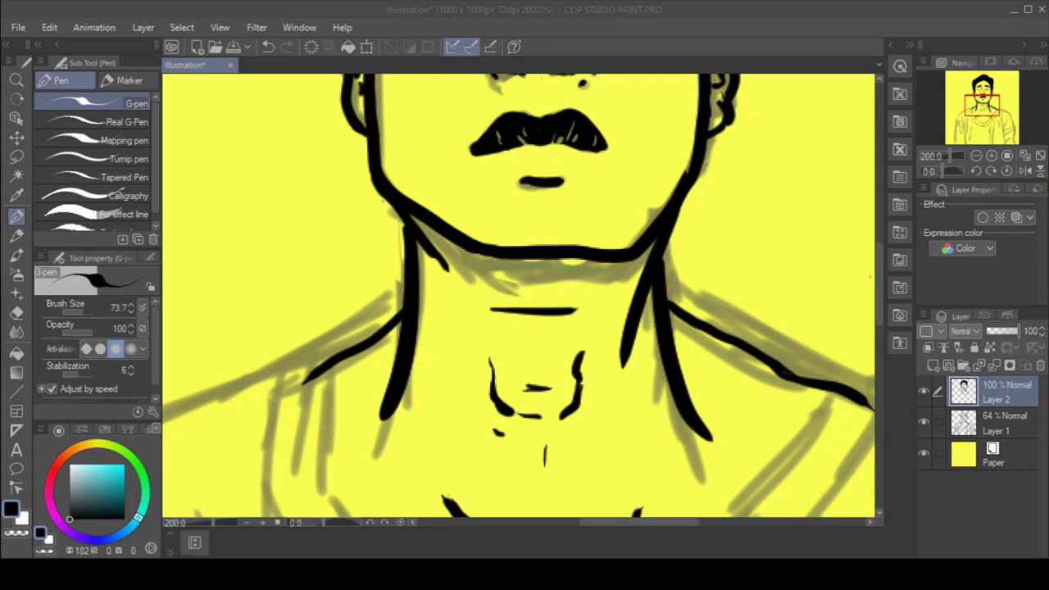
key("alt+Tab")
Rework both nostrils as thick black outlines with hollow centres
left_click_drag(880, 281, 859, 242)
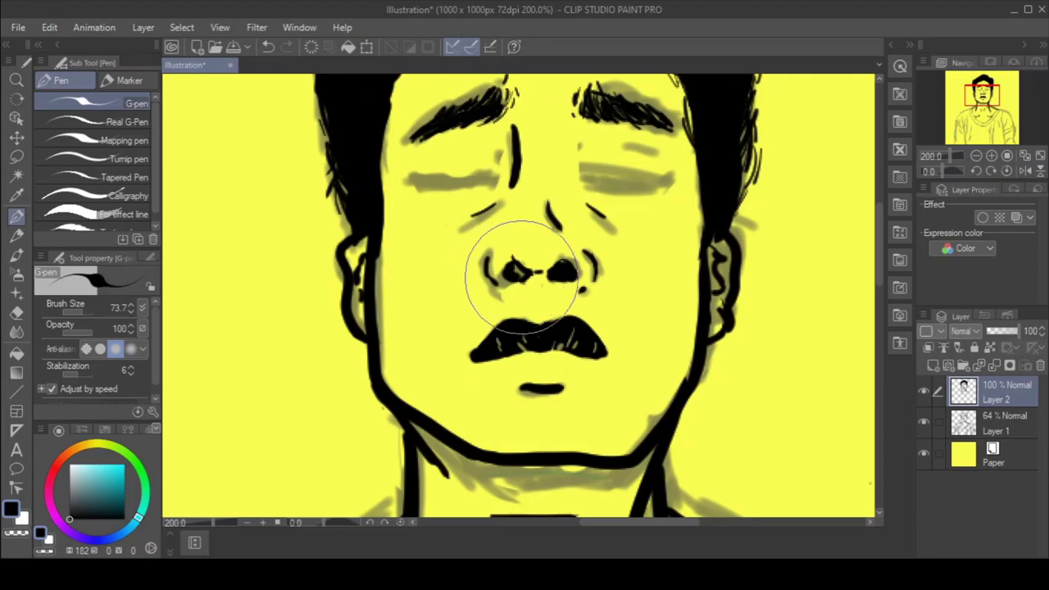
scroll(563, 236, "up", 2)
key("ctrl+z")
key("e")
mouse_move(557, 287)
left_mouse_down()
mouse_move(537, 308)
mouse_move(527, 295)
mouse_move(543, 279)
mouse_move(541, 312)
mouse_move(560, 285)
mouse_move(523, 314)
left_mouse_up()
key("p")
key("ctrl+z")
left_click_drag(564, 284, 541, 311)
key("ctrl+z")
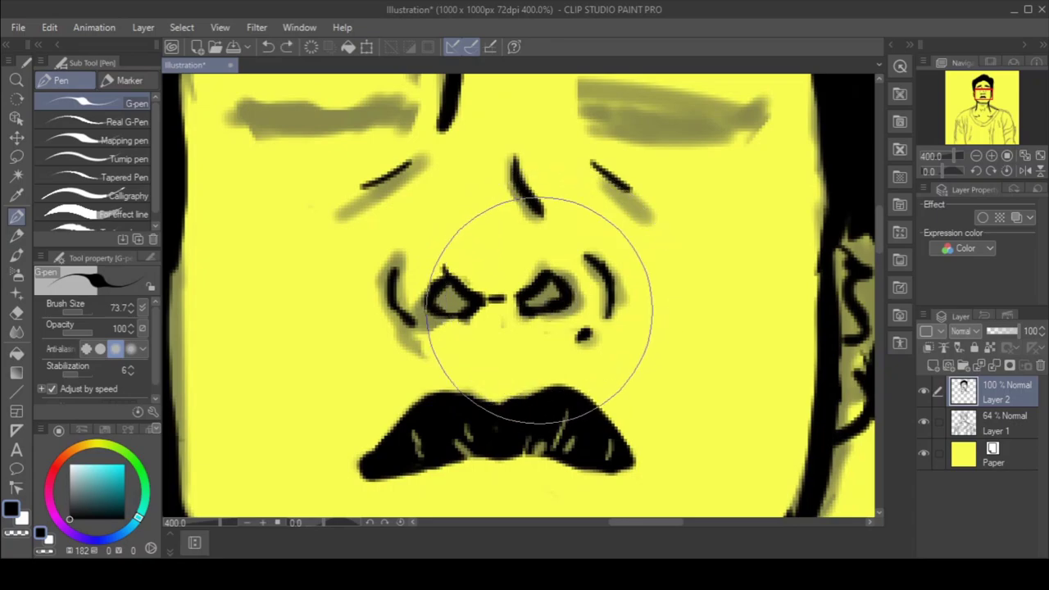
Lengthen the crease lines below both eyes and add a short stroke above the nose bridge line
mouse_move(479, 121)
left_mouse_down()
mouse_move(434, 169)
mouse_move(349, 207)
left_mouse_up()
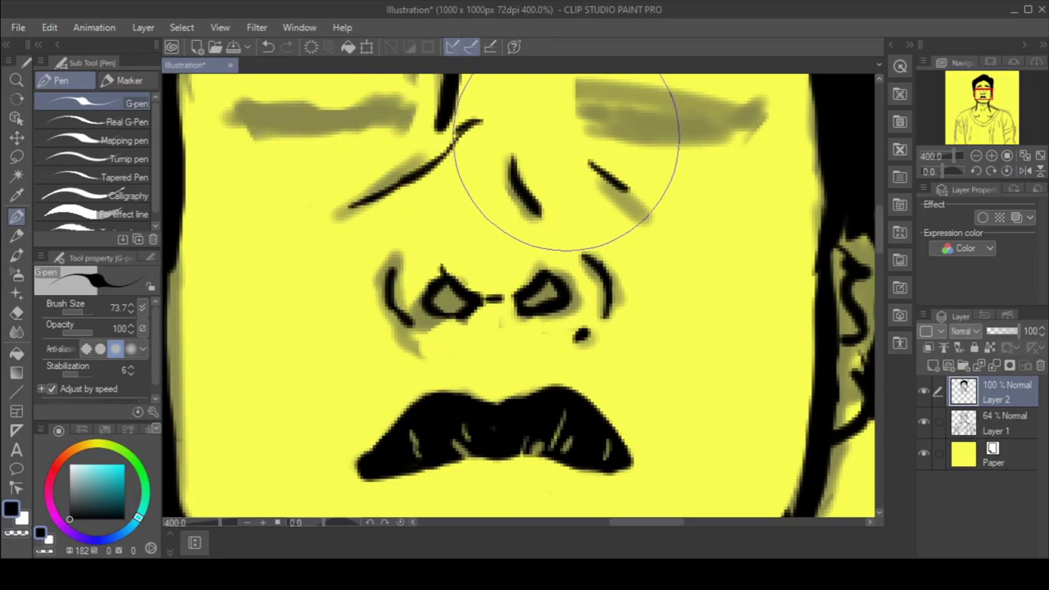
mouse_move(514, 127)
left_mouse_down()
mouse_move(623, 183)
mouse_move(586, 169)
mouse_move(592, 147)
mouse_move(525, 154)
mouse_move(639, 210)
left_mouse_up()
key("ctrl+z")
key("e")
key("p")
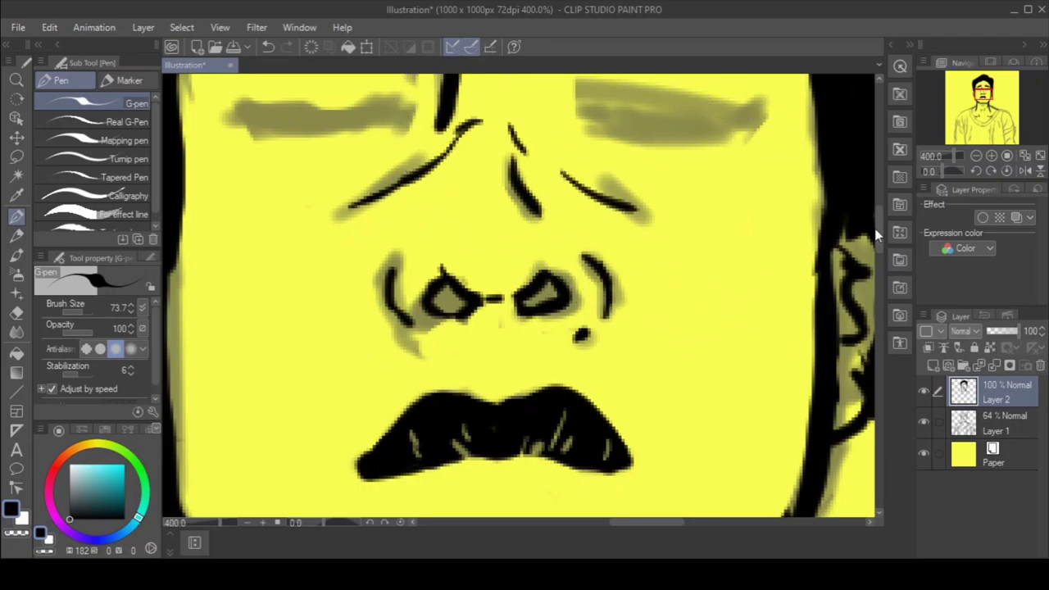
Ink the closed lid line of the eye on the viewer's right, with short crease marks at its corners
left_click_drag(879, 232, 879, 216)
mouse_move(588, 221)
left_mouse_down()
mouse_move(579, 258)
mouse_move(703, 258)
left_mouse_up()
key("ctrl+z")
mouse_move(590, 260)
left_mouse_down()
mouse_move(742, 274)
mouse_move(768, 256)
left_mouse_up()
key("ctrl+z")
mouse_move(629, 222)
left_mouse_down()
mouse_move(655, 234)
mouse_move(737, 237)
left_mouse_up()
scroll(662, 272, "up", 2)
key("e")
left_click_drag(661, 152, 674, 157)
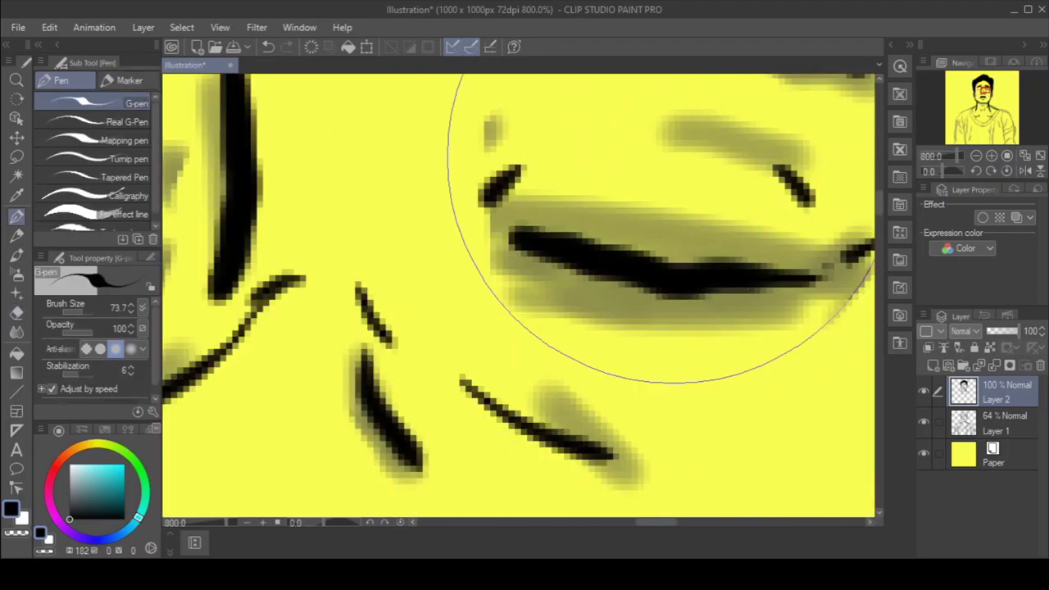
key("p")
Ink the closed lid line of the eye on the viewer's left, with thin upper-lid creases and corner marks
scroll(674, 156, "down", 4)
scroll(386, 270, "up", 2)
left_click_drag(414, 170, 418, 174)
key("ctrl+z")
left_click_drag(303, 157, 418, 172)
mouse_move(400, 213)
left_mouse_down()
mouse_move(243, 236)
mouse_move(267, 203)
mouse_move(403, 215)
left_mouse_up()
key("ctrl+z")
key("ctrl+z")
key("ctrl+z")
mouse_move(377, 144)
left_mouse_down()
mouse_move(265, 167)
mouse_move(316, 144)
mouse_move(286, 152)
mouse_move(376, 174)
left_mouse_up()
key("ctrl+z")
left_click(407, 210)
mouse_move(405, 207)
left_mouse_down()
mouse_move(366, 201)
mouse_move(256, 210)
mouse_move(348, 216)
mouse_move(246, 213)
left_mouse_up()
key("ctrl+z")
scroll(212, 207, "up", 2)
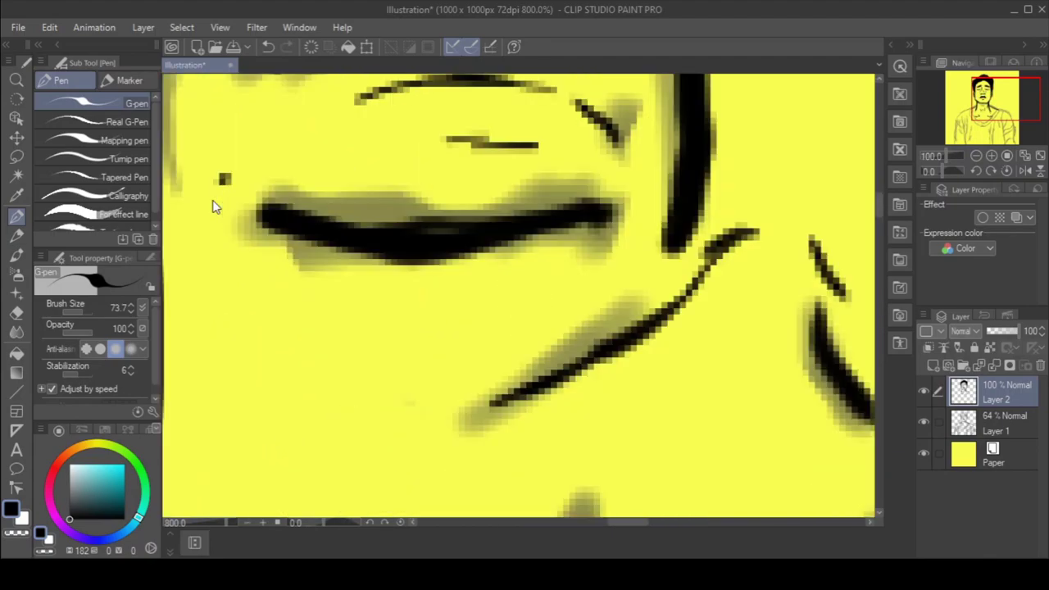
Ink the collar band's edges and short broken fold lines on the viewer's left side
scroll(212, 206, "down", 3)
scroll(832, 205, "down", 3)
scroll(782, 184, "up", 2)
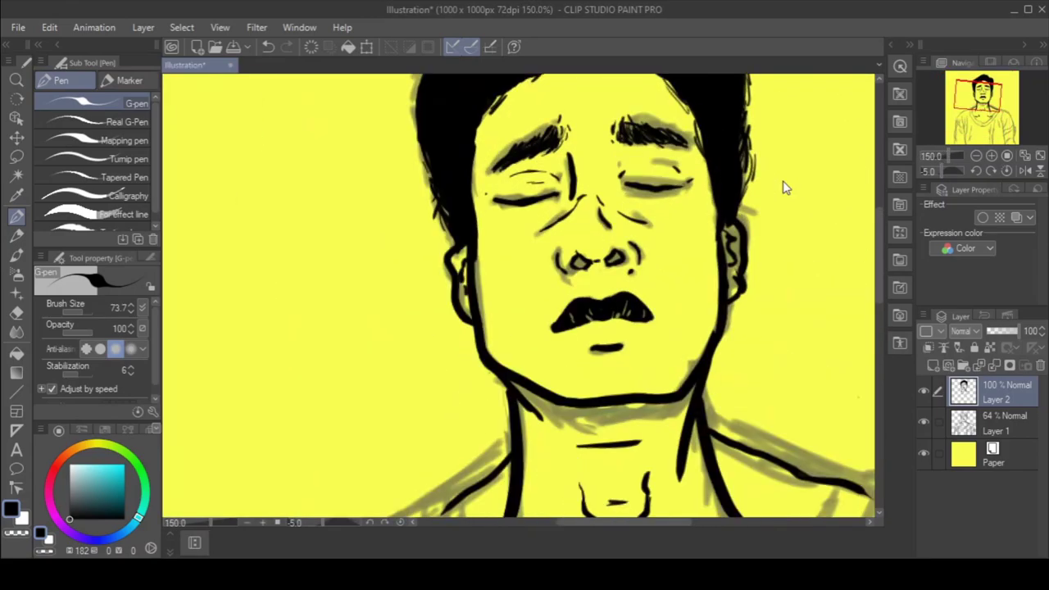
left_click_drag(880, 259, 879, 335)
mouse_move(446, 187)
left_mouse_down()
mouse_move(416, 171)
mouse_move(400, 189)
mouse_move(412, 250)
mouse_move(493, 344)
mouse_move(621, 420)
left_mouse_up()
left_click_drag(417, 216, 434, 243)
left_click_drag(456, 271, 510, 326)
left_click_drag(529, 351, 568, 366)
mouse_move(452, 188)
left_mouse_down()
mouse_move(454, 233)
mouse_move(510, 313)
left_mouse_up()
key("ctrl+z")
mouse_move(428, 173)
left_mouse_down()
mouse_move(506, 293)
mouse_move(642, 369)
left_mouse_up()
Ink the collar band's edges on the viewer's right, its fold lines and the overlap at the collar's lowest point
mouse_move(609, 419)
left_mouse_down()
mouse_move(682, 354)
mouse_move(785, 206)
mouse_move(869, 149)
left_mouse_up()
mouse_move(614, 420)
left_mouse_down()
mouse_move(648, 438)
mouse_move(796, 305)
mouse_move(873, 157)
left_mouse_up()
left_click_drag(732, 348, 651, 340)
mouse_move(764, 149)
left_mouse_down()
mouse_move(731, 219)
mouse_move(780, 150)
mouse_move(747, 184)
left_mouse_up()
left_click_drag(709, 253, 679, 303)
left_click_drag(659, 331, 605, 379)
left_click_drag(544, 425, 575, 398)
key("ctrl+z")
key("ctrl+z")
key("ctrl+z")
mouse_move(542, 425)
left_mouse_down()
mouse_move(581, 392)
mouse_move(515, 391)
left_mouse_up()
Ink the shoulder and outer sleeve contour on the viewer's right, with the fold running inward from the elbow
key("e")
scroll(708, 167, "down", 4)
scroll(708, 167, "up", 2)
scroll(709, 167, "down", 1)
left_click(400, 522)
left_click_drag(606, 524, 645, 529)
left_click_drag(881, 302, 876, 256)
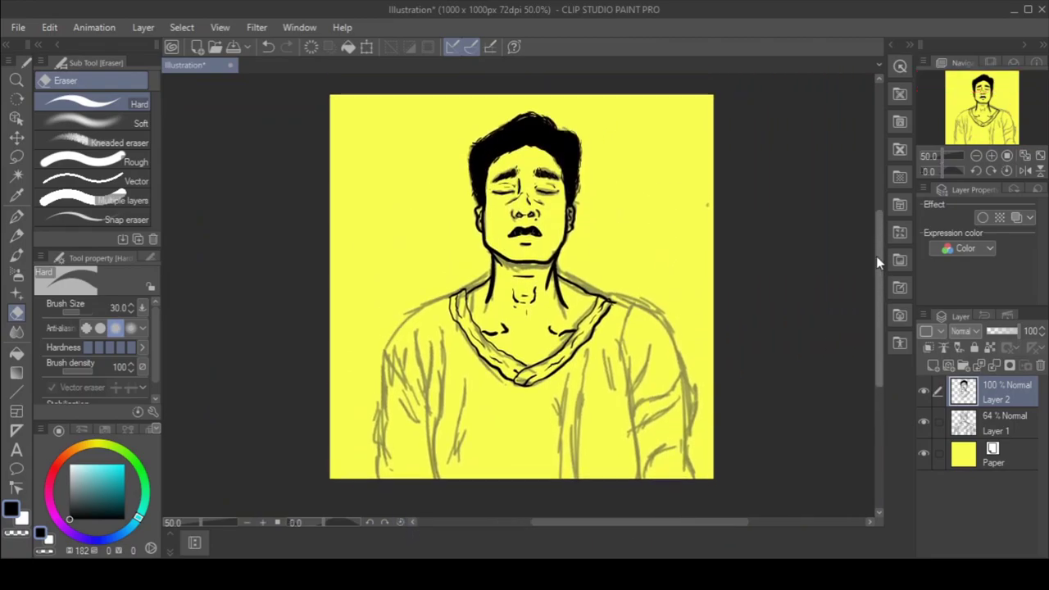
scroll(717, 276, "up", 2)
left_click_drag(879, 300, 879, 322)
key("p")
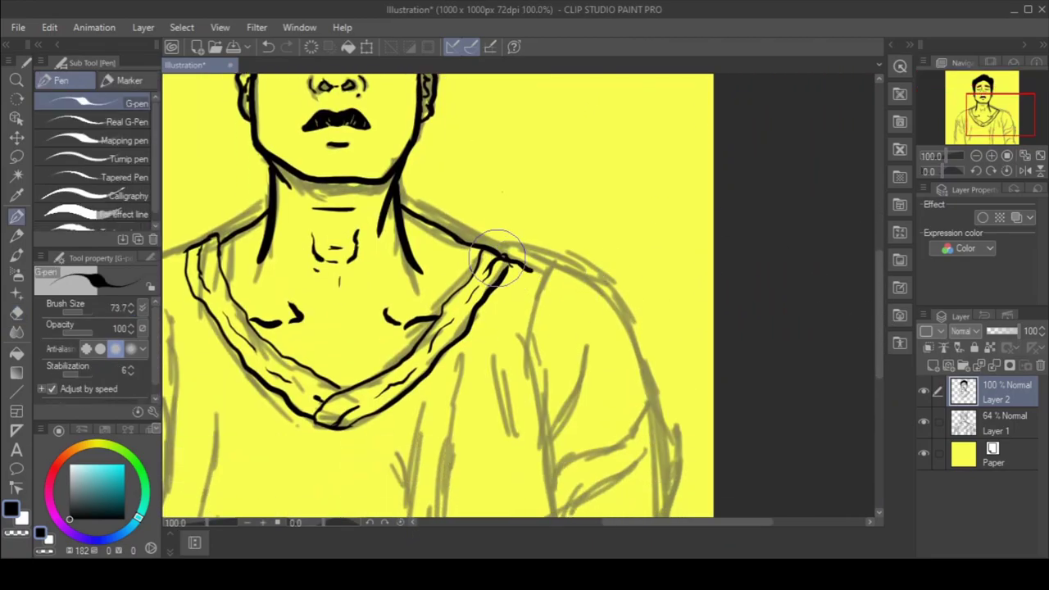
left_click_drag(576, 280, 597, 449)
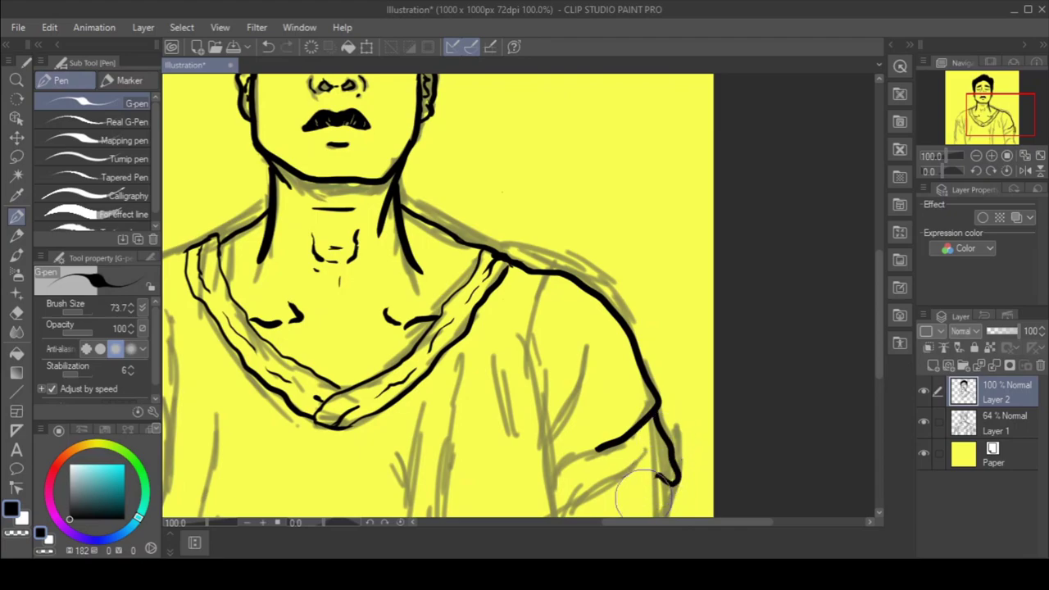
left_click_drag(879, 315, 880, 344)
left_click_drag(658, 392, 676, 516)
key("ctrl+z")
Ink the inner sleeve line on the viewer's right down to the canvas edge, with its branching armpit and sleeve folds
left_click_drag(879, 361, 880, 381)
left_click_drag(560, 453, 603, 347)
key("ctrl+z")
left_click_drag(547, 283, 587, 193)
key("ctrl+z")
left_click_drag(547, 282, 590, 205)
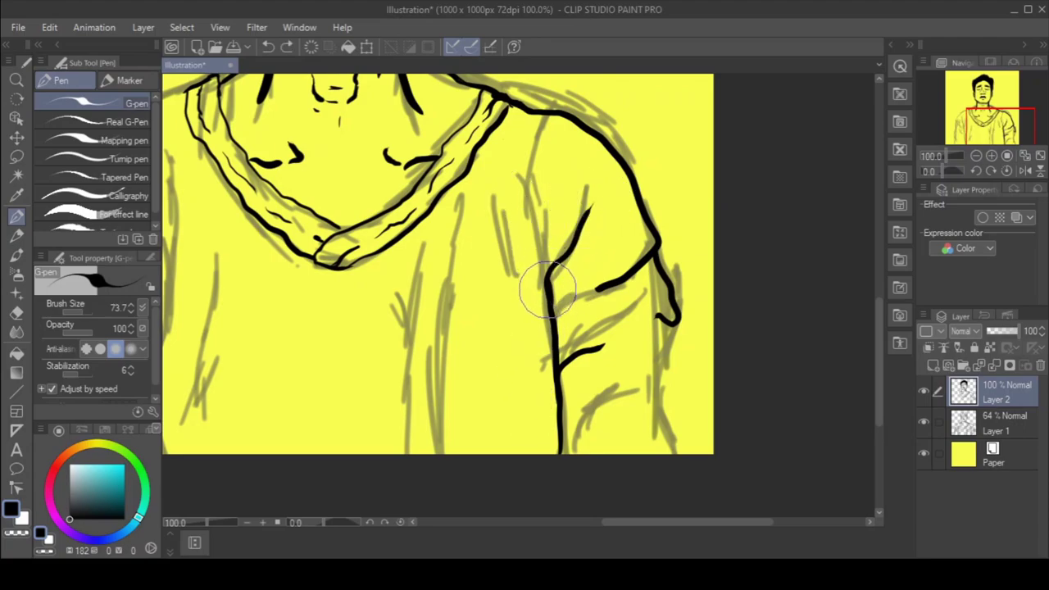
left_click_drag(565, 410, 670, 345)
key("ctrl+z")
key("e")
key("p")
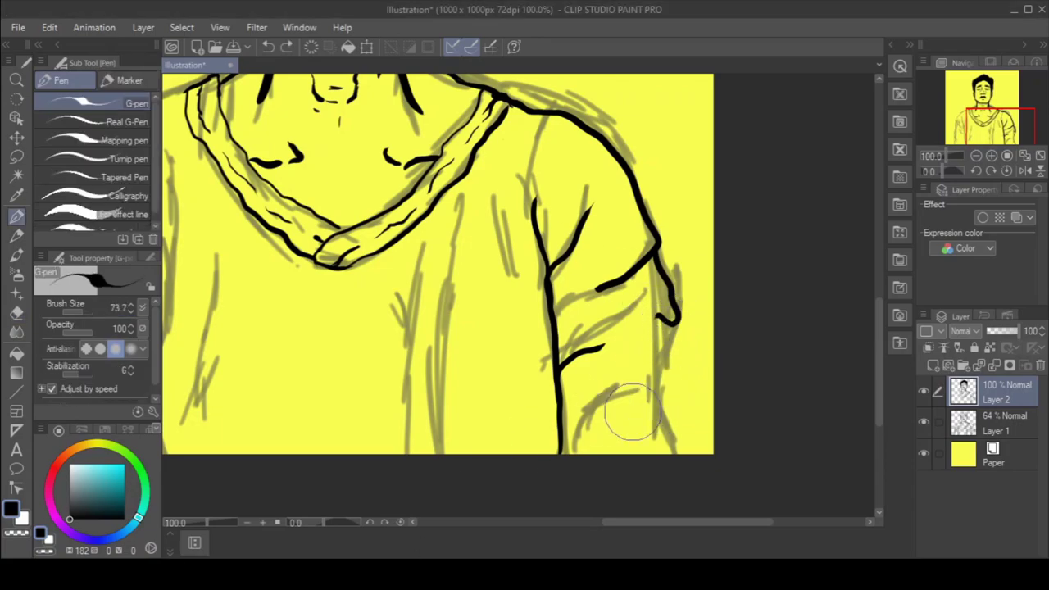
Ink the lower outer edge of the same sleeve down to the canvas edge and add a short fold beside it
left_click_drag(678, 422, 684, 451)
key("ctrl+z")
mouse_move(673, 330)
left_mouse_down()
mouse_move(667, 415)
mouse_move(682, 456)
left_mouse_up()
scroll(660, 369, "up", 1)
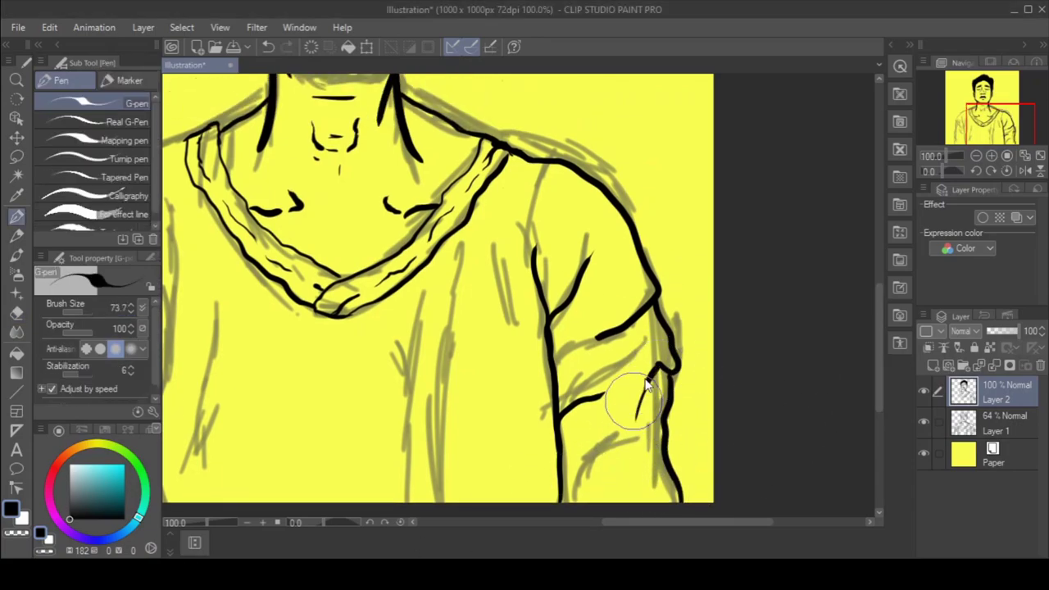
left_click_drag(664, 523, 608, 524)
left_click_drag(731, 297, 661, 501)
key("ctrl+z")
mouse_move(421, 139)
left_mouse_down()
mouse_move(314, 203)
mouse_move(393, 149)
mouse_move(316, 190)
mouse_move(278, 259)
mouse_move(332, 359)
left_mouse_up()
key("ctrl+z")
key("ctrl+z")
mouse_move(348, 168)
left_mouse_down()
mouse_move(308, 207)
mouse_move(288, 279)
mouse_move(277, 502)
left_mouse_up()
key("ctrl+z")
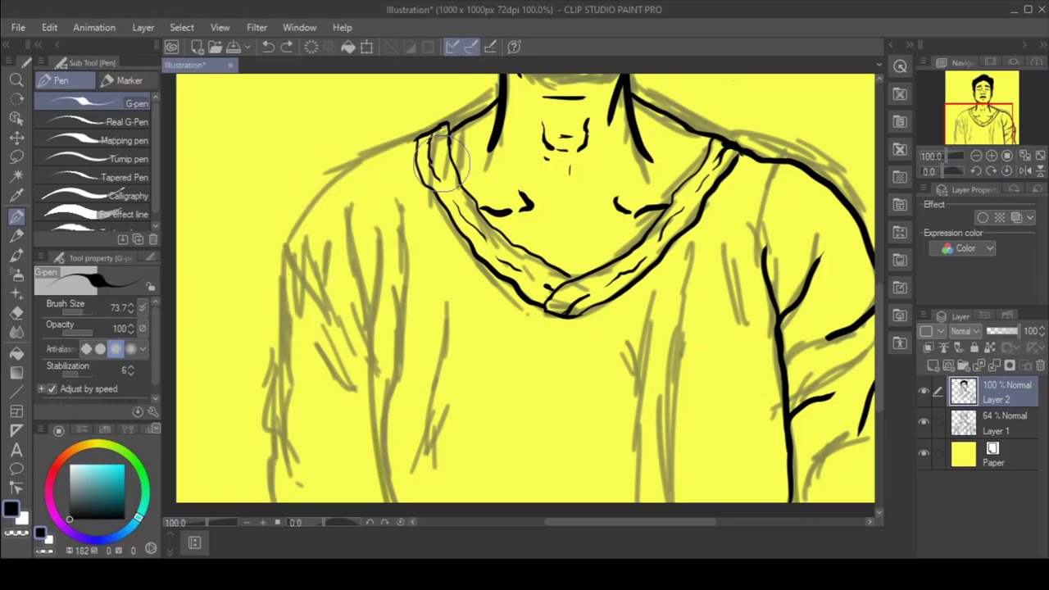
key("ctrl+z")
Ink the inner sleeve line on the viewer's left down to the canvas edge, with two short folds branching off it
left_click_drag(380, 244, 394, 502)
key("ctrl+z")
mouse_move(379, 230)
left_mouse_down()
mouse_move(393, 502)
mouse_move(371, 311)
mouse_move(395, 504)
left_mouse_up()
key("ctrl+z")
left_click_drag(352, 206, 375, 303)
left_click_drag(362, 363, 326, 321)
key("ctrl+z")
left_click_drag(361, 353, 348, 330)
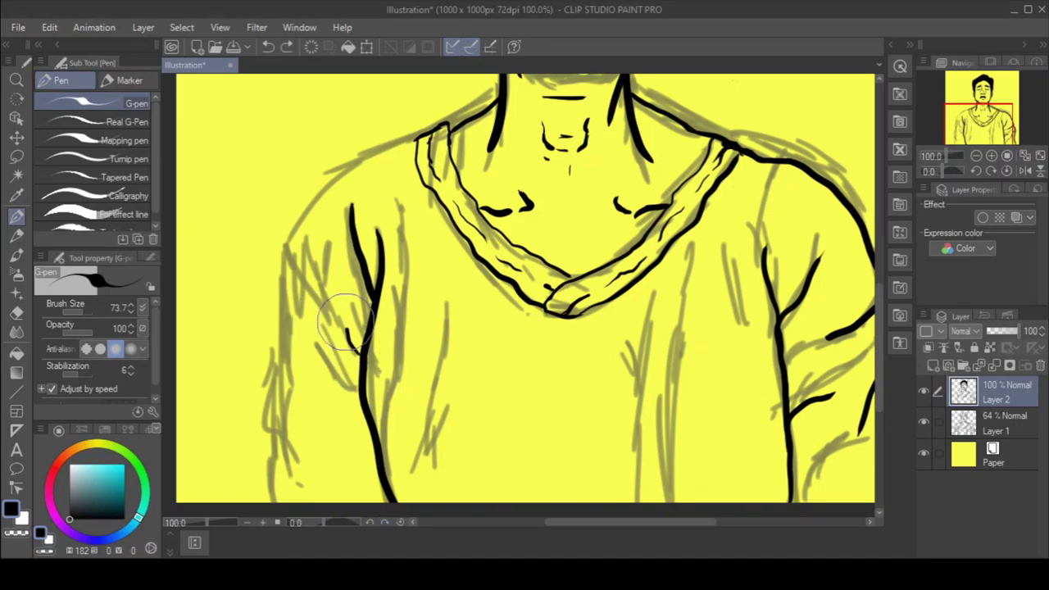
mouse_move(346, 168)
left_mouse_down()
mouse_move(266, 361)
mouse_move(250, 468)
left_mouse_up()
key("ctrl+z")
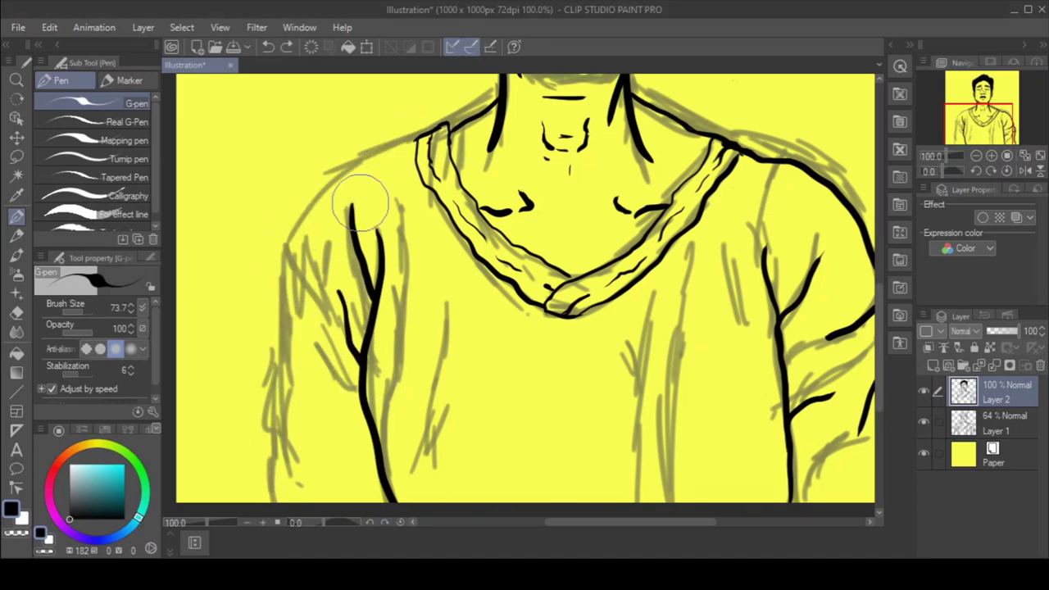
Ink the shoulder and outer sleeve contour on the viewer's left down to the canvas edge, with short folds at the elbow and lower sleeve
mouse_move(405, 143)
left_mouse_down()
mouse_move(276, 253)
mouse_move(267, 337)
left_mouse_up()
key("ctrl+z")
mouse_move(441, 128)
left_mouse_down()
mouse_move(276, 243)
mouse_move(283, 327)
left_mouse_up()
left_click_drag(287, 274, 317, 437)
left_click_drag(286, 351, 265, 416)
key("ctrl+z")
key("ctrl+z")
mouse_move(285, 268)
left_mouse_down()
mouse_move(271, 316)
mouse_move(307, 498)
left_mouse_up()
left_click_drag(879, 313, 880, 335)
left_click_drag(278, 318, 262, 439)
Sample the olive-grey sketch colour inside the nostril and add a new layer above the line art
left_click_drag(881, 326, 866, 205)
key("ctrl+[")
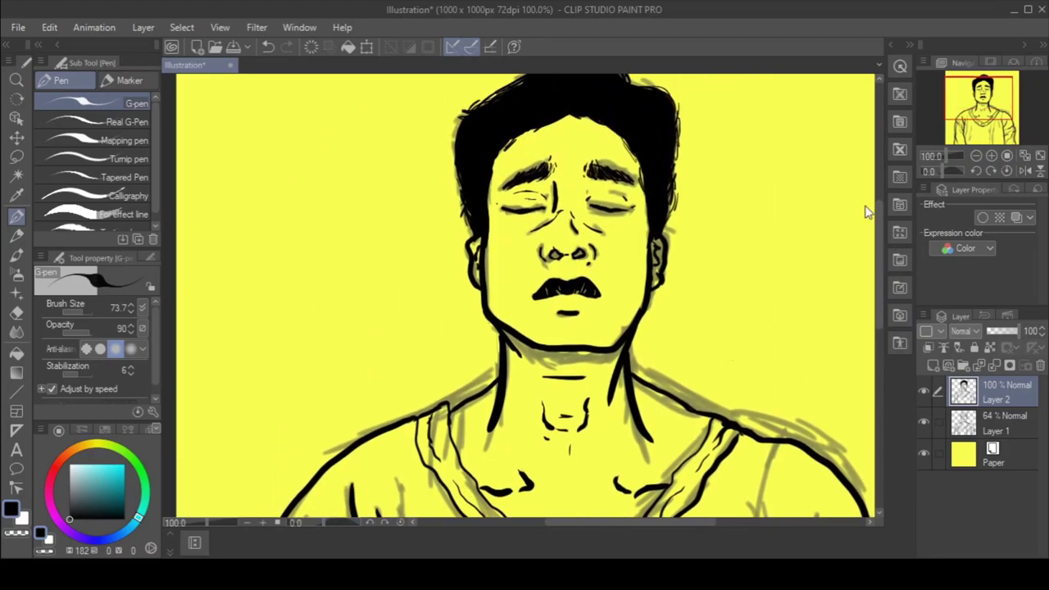
scroll(865, 206, "up", 4)
left_click_drag(715, 523, 632, 522)
left_click(16, 194)
left_click(451, 393)
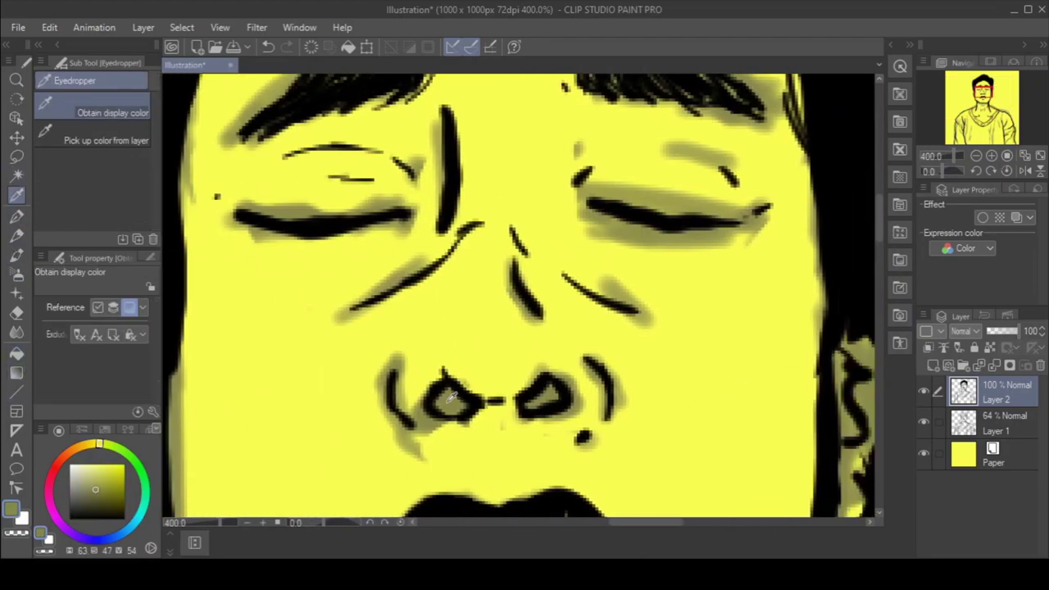
left_click(933, 366)
left_click(923, 453)
left_click(923, 454)
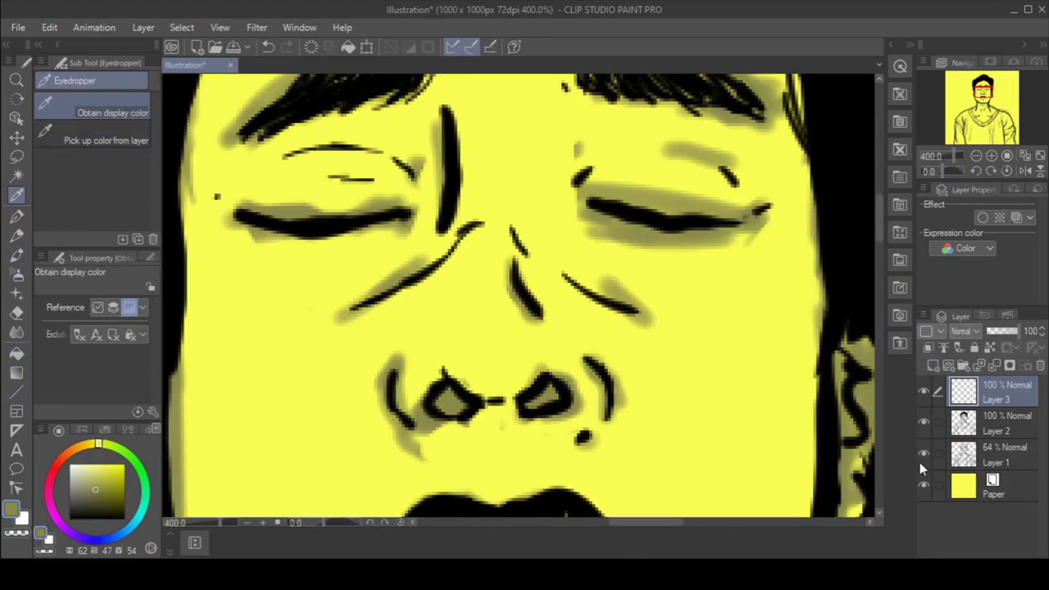
Sample the background yellow and try erasing the Layer 1 sketch lines around the sleeve on the viewer's left
scroll(813, 375, "up", 1)
scroll(813, 375, "down", 2)
scroll(814, 373, "down", 1)
left_click(814, 374)
left_click_drag(627, 522, 671, 522)
left_click_drag(880, 238, 888, 404)
scroll(858, 382, "down", 3)
scroll(858, 381, "up", 1)
left_click(16, 313)
left_click(996, 455)
left_click_drag(534, 256, 527, 304)
left_click_drag(579, 274, 520, 369)
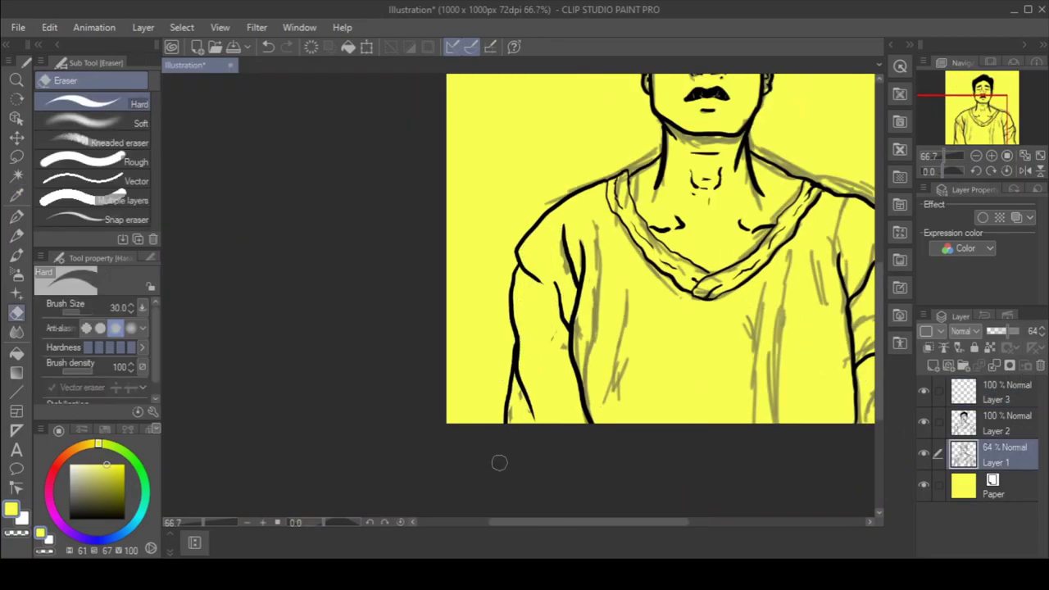
Try to erase the remaining sketch lines across the shirt and shoulders with the eraser enlarged to about 203.5
left_click_drag(591, 249, 594, 414)
left_click_drag(613, 395, 612, 350)
left_click_drag(657, 521, 715, 521)
left_click_drag(662, 183, 551, 148)
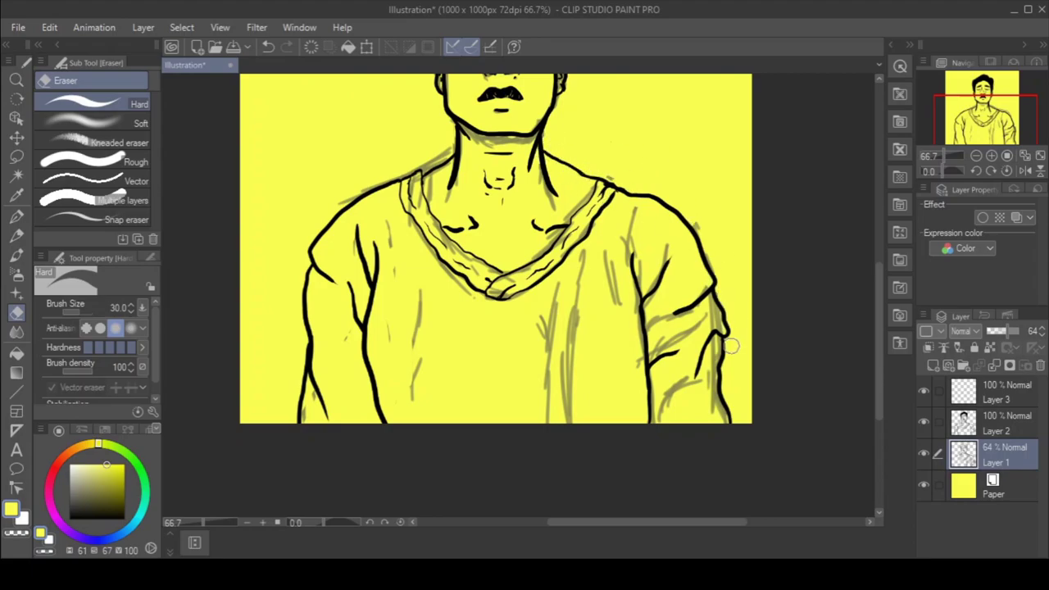
left_click_drag(81, 313, 85, 313)
left_click_drag(523, 353, 712, 285)
mouse_move(373, 261)
left_mouse_down()
mouse_move(369, 190)
mouse_move(645, 190)
left_mouse_up()
Undo the erasing of the shirt's sketch lines and make Layer 2 active for inking with the G-pen
scroll(844, 320, "up", 3)
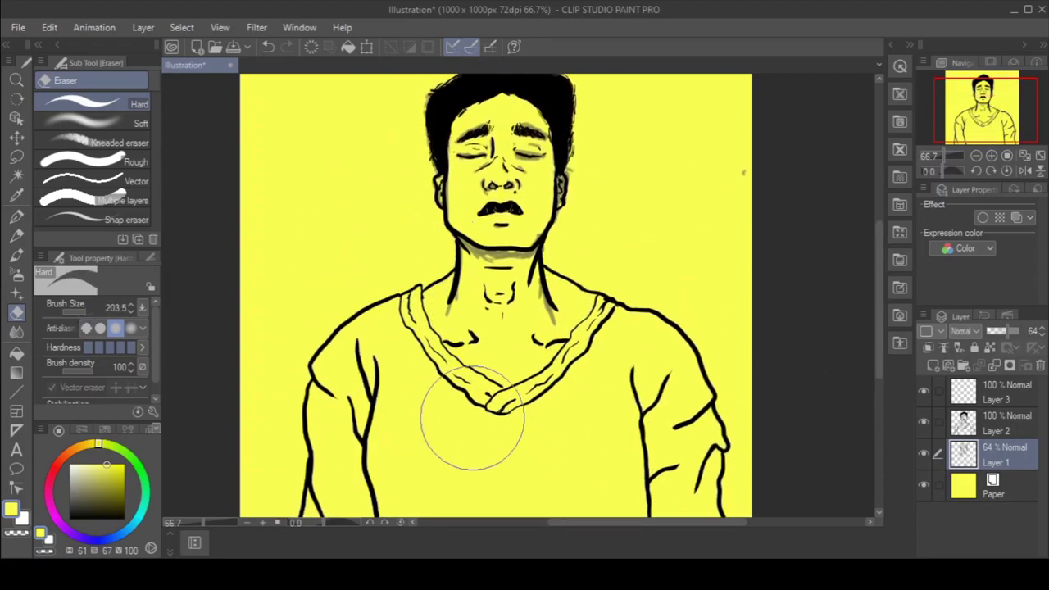
scroll(600, 476, "down", 3)
key("p")
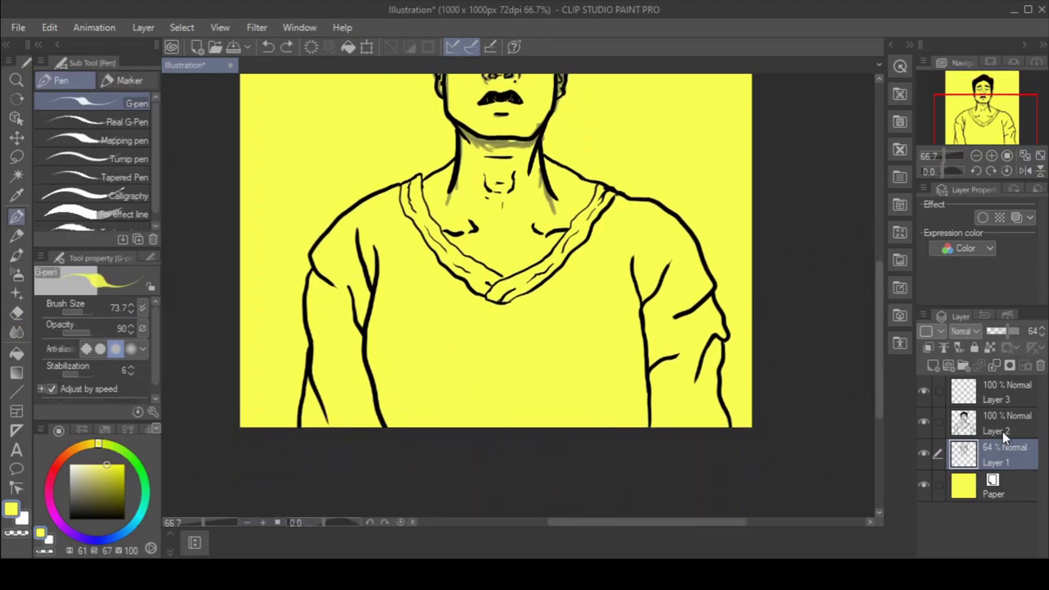
left_click(1002, 428)
key("ctrl+z")
key("ctrl+z")
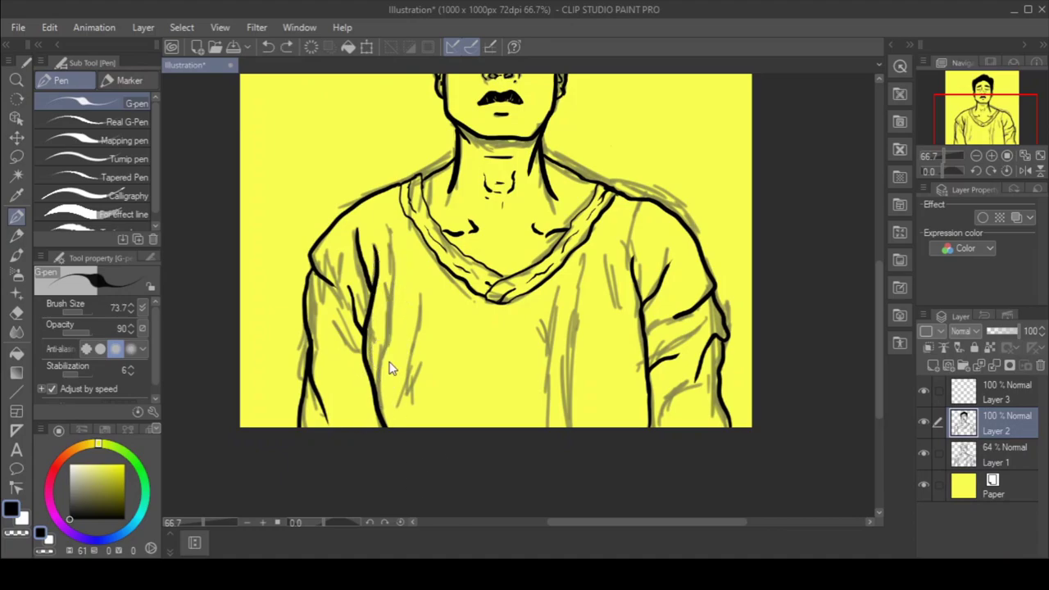
Ink the long chest folds over the shirt sketch and check them with the sketch layer hidden
left_click_drag(575, 293, 572, 430)
key("ctrl+z")
left_click_drag(570, 413, 565, 383)
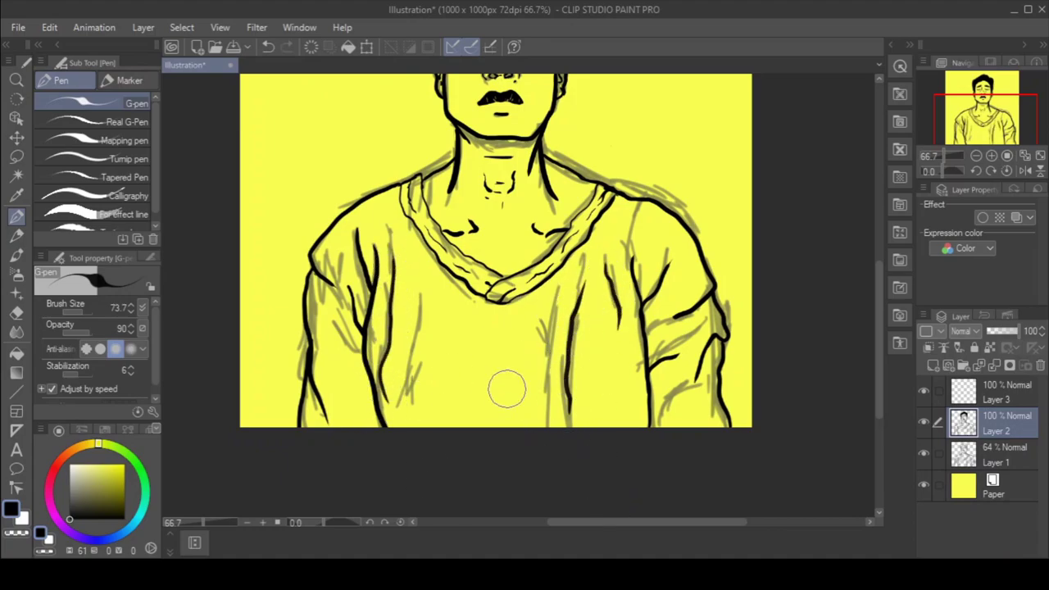
left_click_drag(551, 310, 511, 378)
left_click(925, 453)
left_click(925, 453)
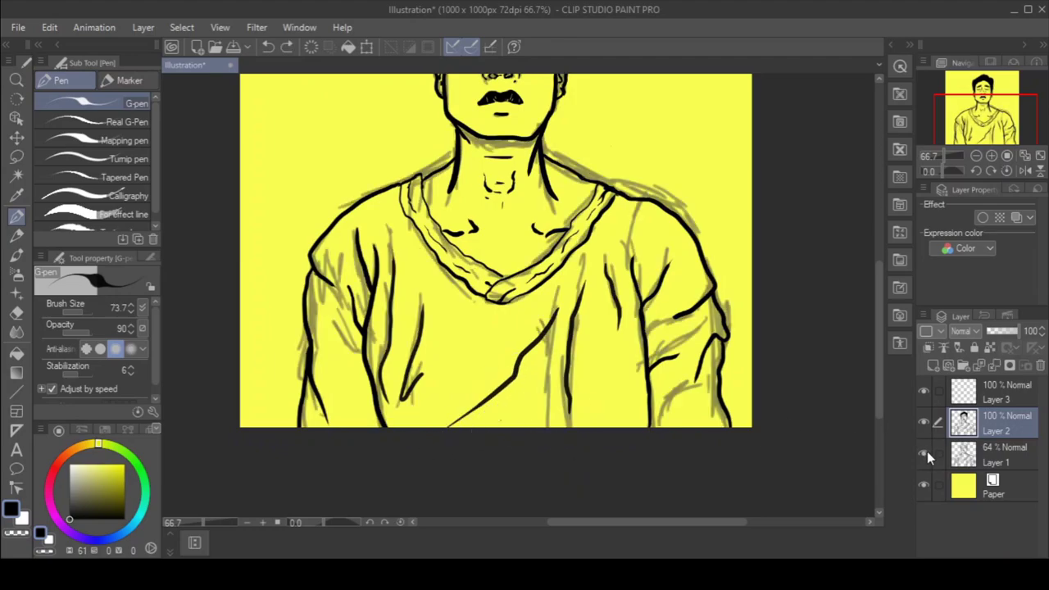
Erase the heavy chest folds and redraw them as shorter, thinner wavy strokes on both sides of the chest
key("e")
mouse_move(640, 261)
left_mouse_down()
mouse_move(520, 391)
mouse_move(459, 374)
mouse_move(417, 397)
left_mouse_up()
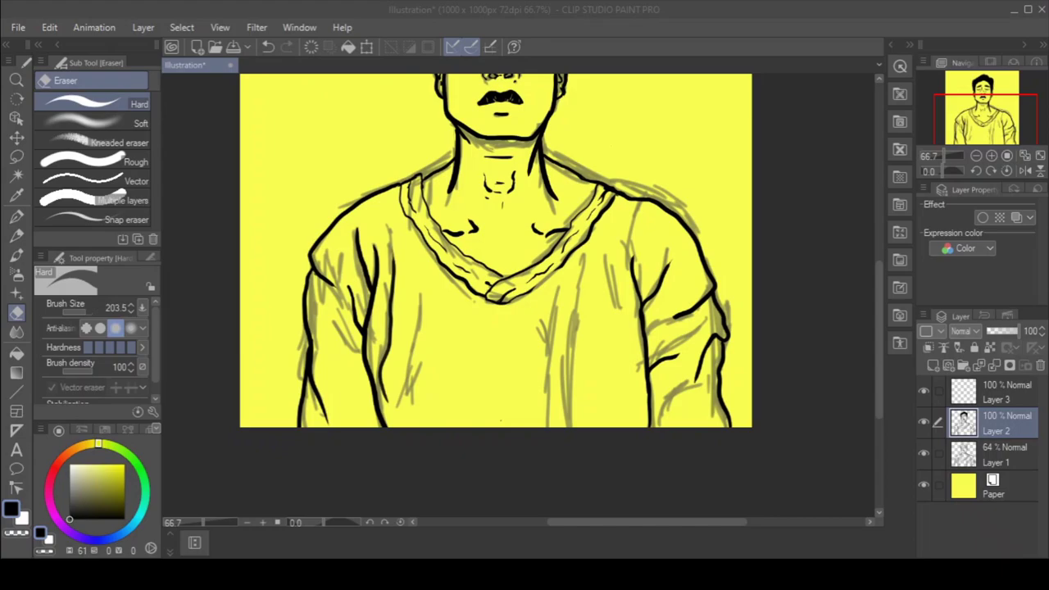
key("p")
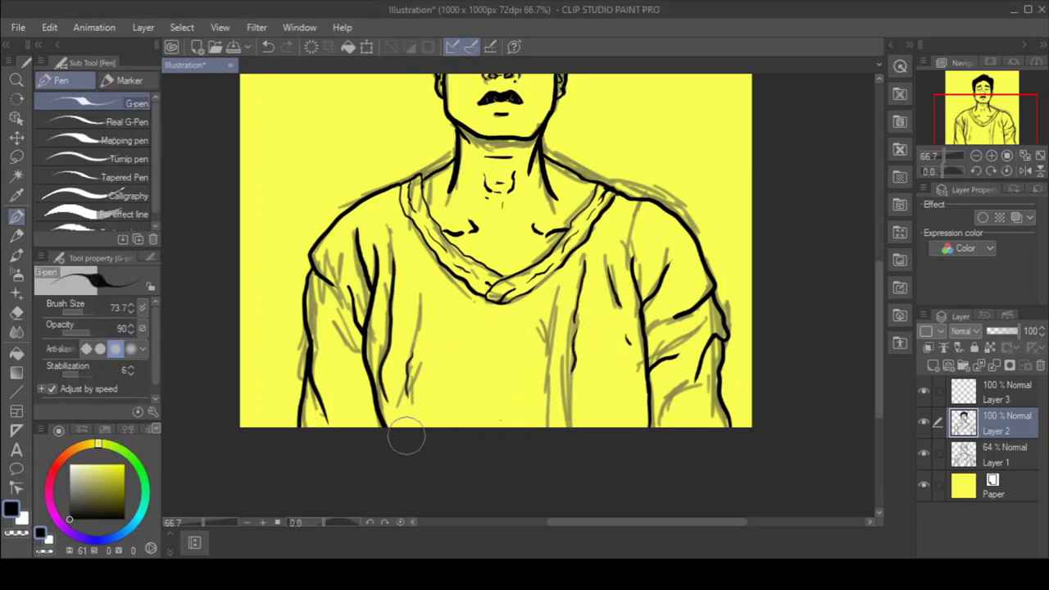
Erase stray Layer 1 sketch lines outside the shoulders and across the middle of the chest
key("e")
key("alt+[")
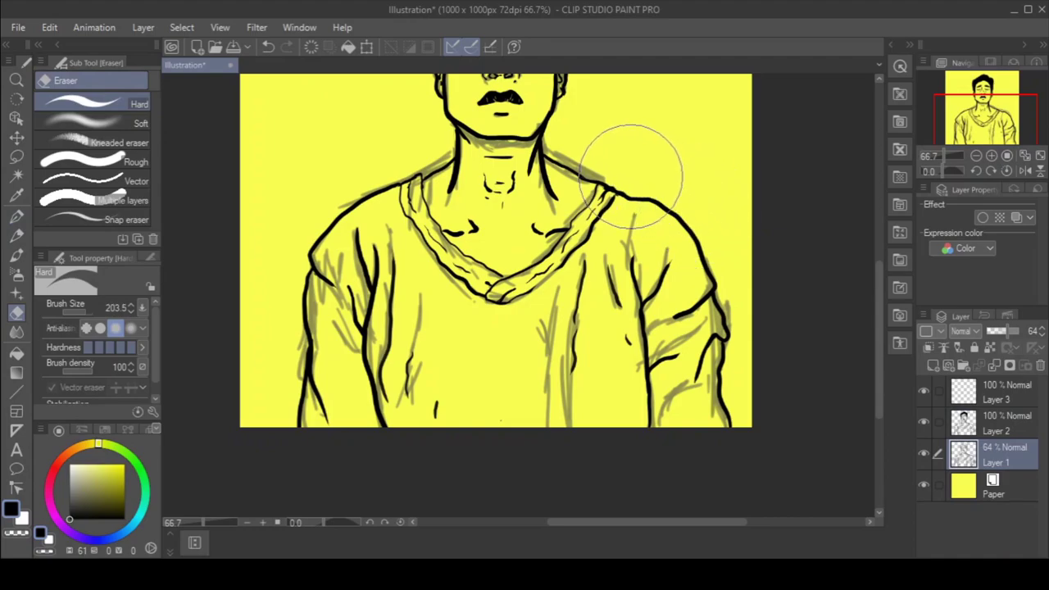
mouse_move(382, 164)
left_mouse_down()
mouse_move(289, 336)
mouse_move(283, 369)
left_mouse_up()
left_click_drag(430, 302, 407, 412)
mouse_move(536, 361)
left_mouse_down()
mouse_move(542, 317)
mouse_move(509, 432)
left_mouse_up()
mouse_move(705, 248)
left_mouse_down()
mouse_move(742, 294)
mouse_move(732, 295)
mouse_move(748, 329)
left_mouse_up()
key("ctrl+z")
key("ctrl+z")
key("ctrl+z")
Erase the stray sketch marks around the hair, ears and face with a smaller eraser of about 20.7
left_click_drag(879, 320, 880, 227)
scroll(431, 272, "up", 8)
scroll(431, 272, "down", 6)
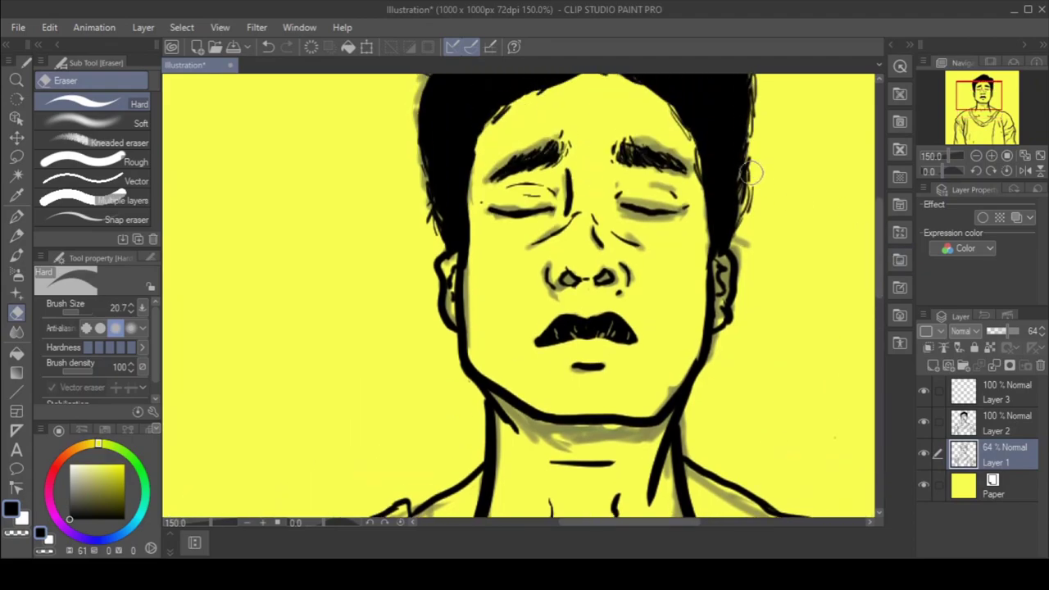
scroll(741, 215, "up", 2)
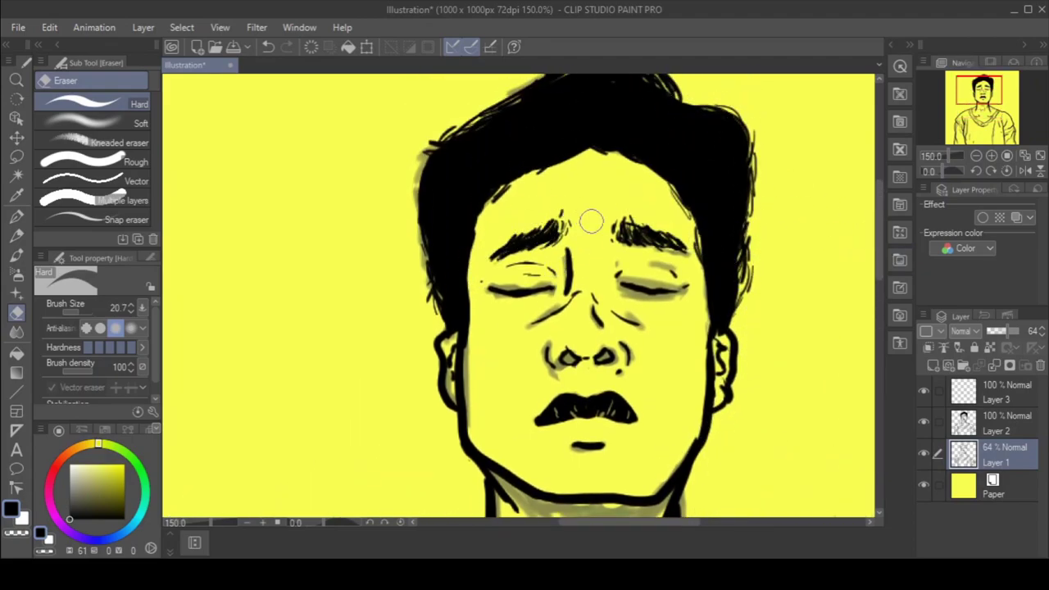
scroll(575, 145, "down", 5)
Set Layer 1 to 69% opacity and even out the shadow under the chin with the Mechanical pencil in its sampled colour
key("i")
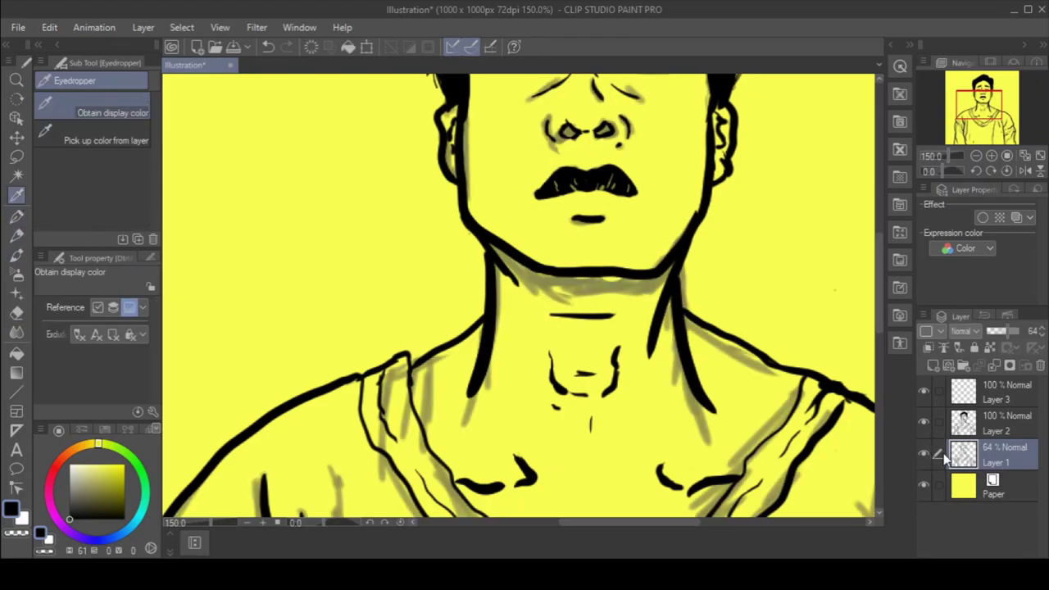
left_click_drag(991, 331, 1022, 332)
key("p")
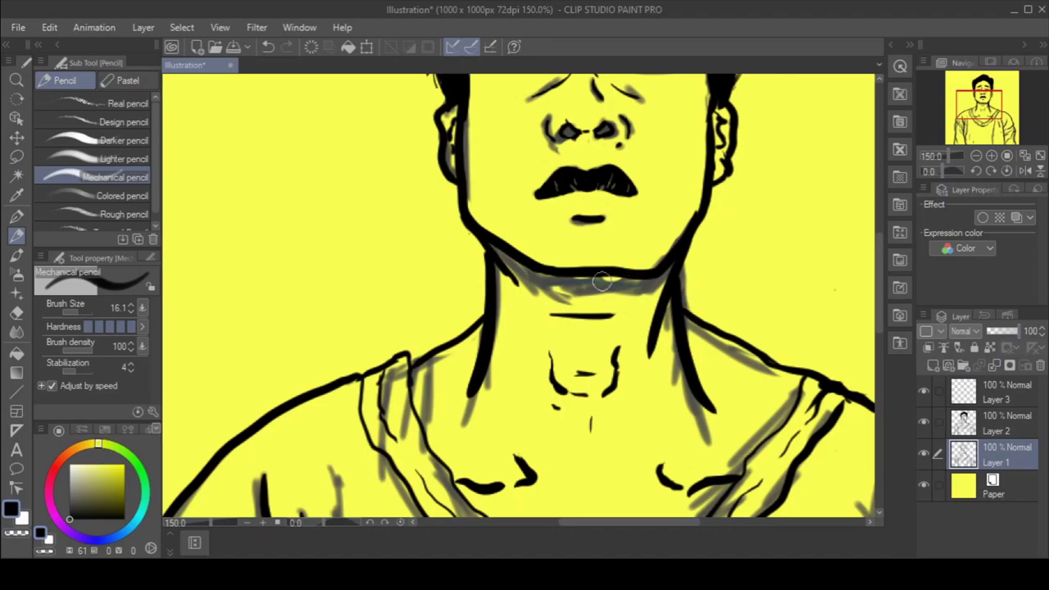
key("i")
left_click(576, 284)
left_click(577, 284)
key("p")
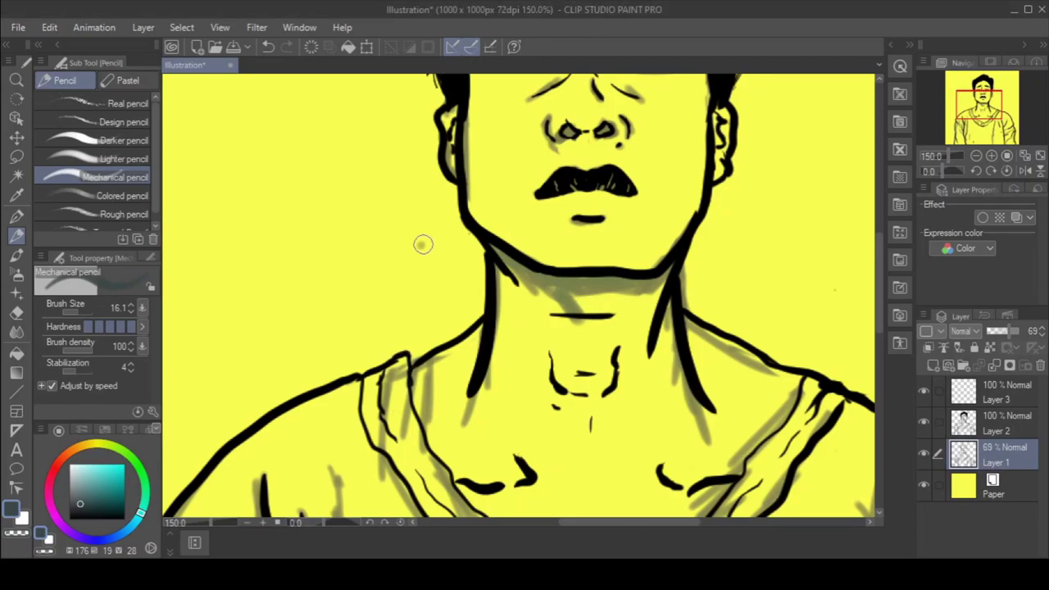
Erase the leftover sketch strokes inside and beside the collar band on both sides of the neckline
key("e")
mouse_move(385, 492)
left_mouse_down()
mouse_move(406, 373)
mouse_move(472, 418)
left_mouse_up()
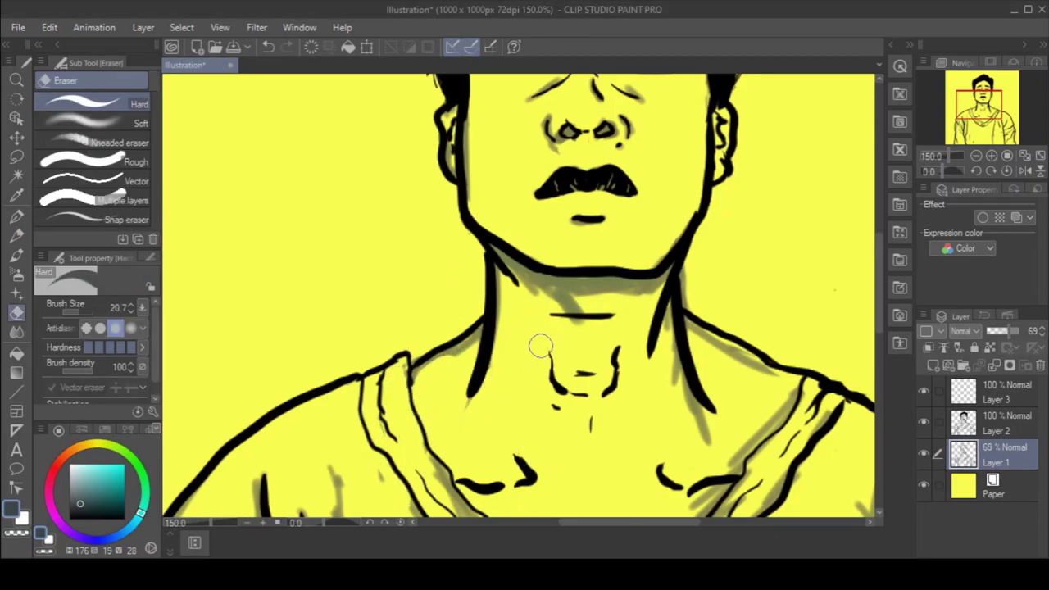
key("ctrl+z")
key("ctrl+z")
mouse_move(389, 434)
left_mouse_down()
mouse_move(394, 380)
mouse_move(422, 452)
left_mouse_up()
left_click_drag(387, 476, 372, 447)
scroll(385, 410, "down", 5)
mouse_move(501, 306)
left_mouse_down()
mouse_move(441, 230)
mouse_move(578, 394)
mouse_move(611, 354)
mouse_move(656, 335)
left_mouse_up()
left_click_drag(610, 402, 797, 213)
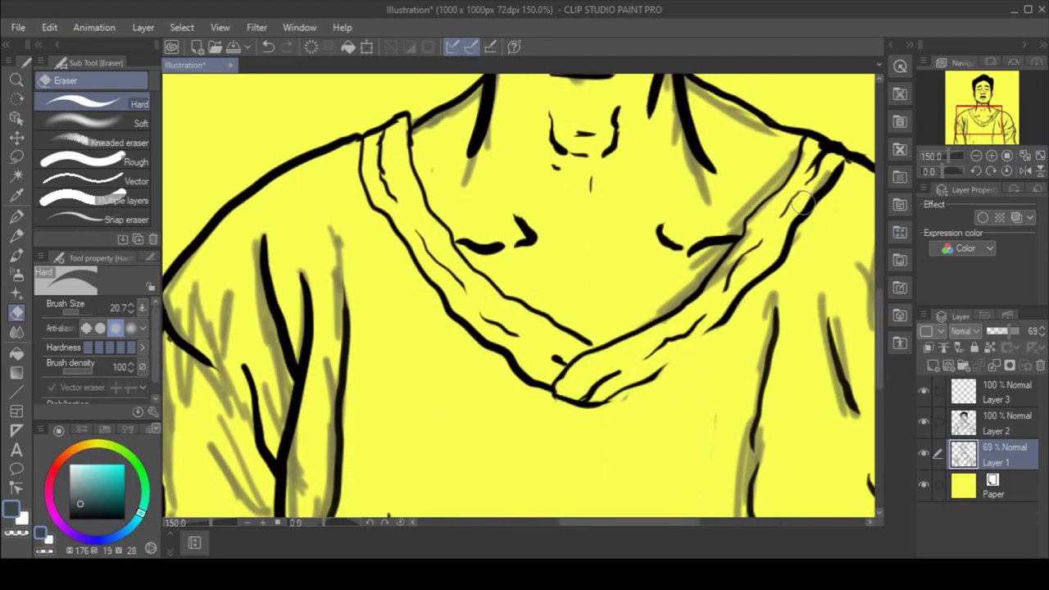
Shade the outer band of the collar on both sides with the Mechanical pencil and clean up its edges
key("p")
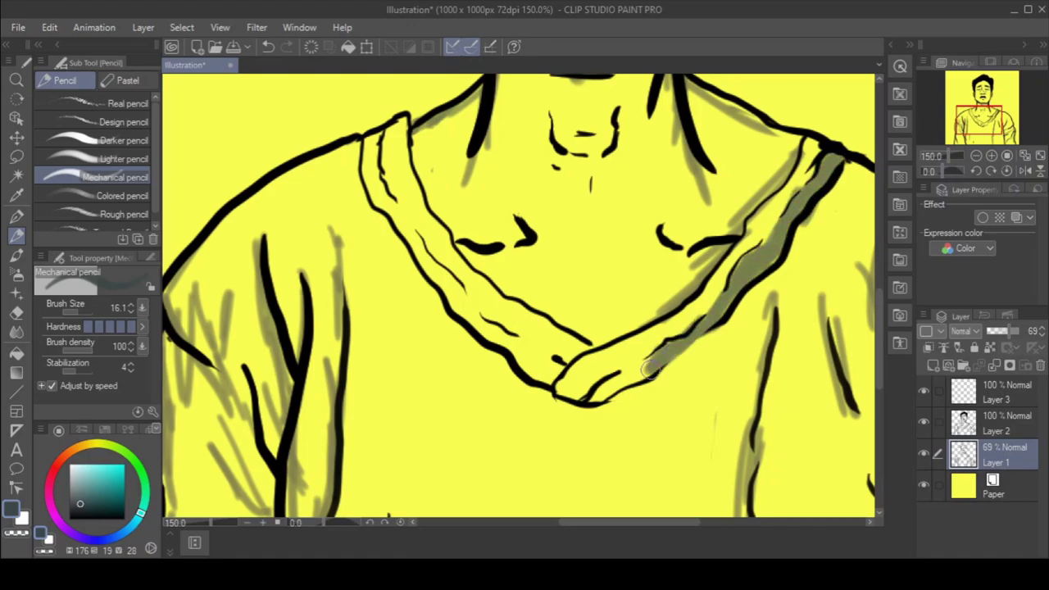
mouse_move(380, 156)
left_mouse_down()
mouse_move(410, 235)
mouse_move(465, 304)
left_mouse_up()
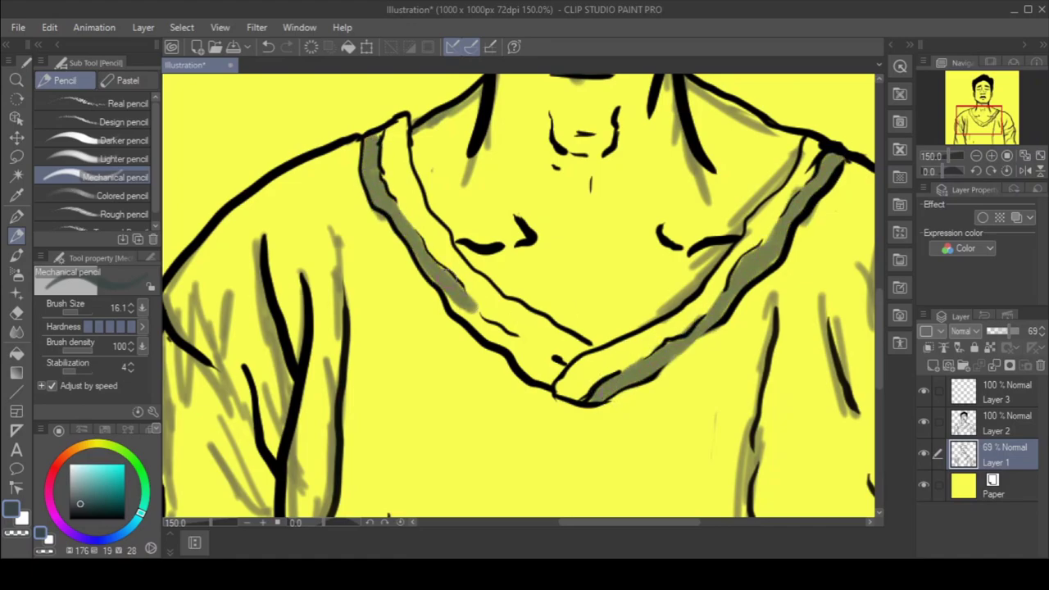
key("e")
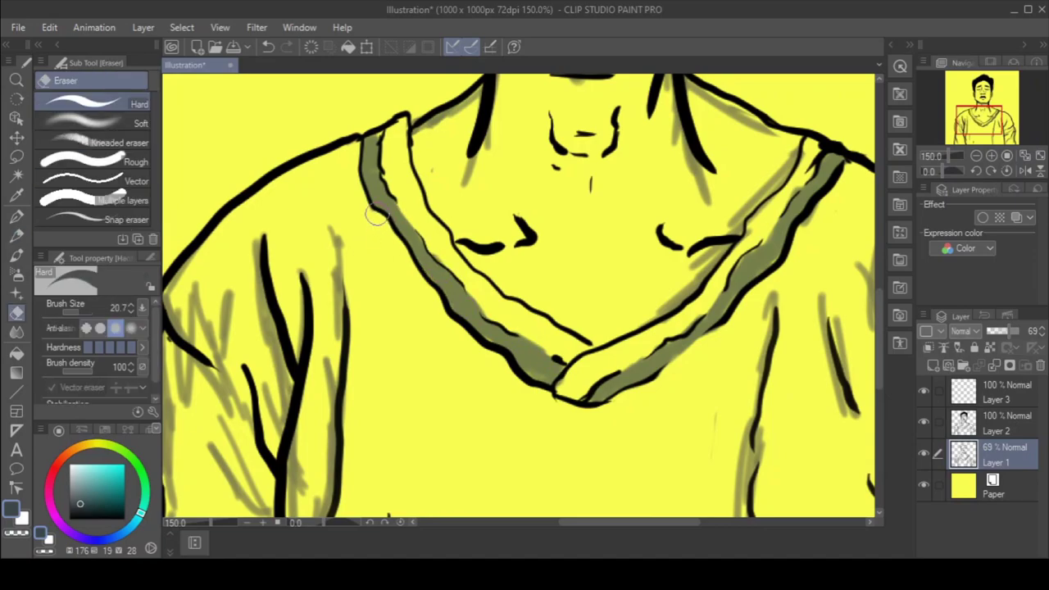
scroll(389, 239, "down", 3)
scroll(389, 239, "up", 3)
Shade along the long chest fold on the viewer's right down to the canvas edge and trim the shading's edges
key("p")
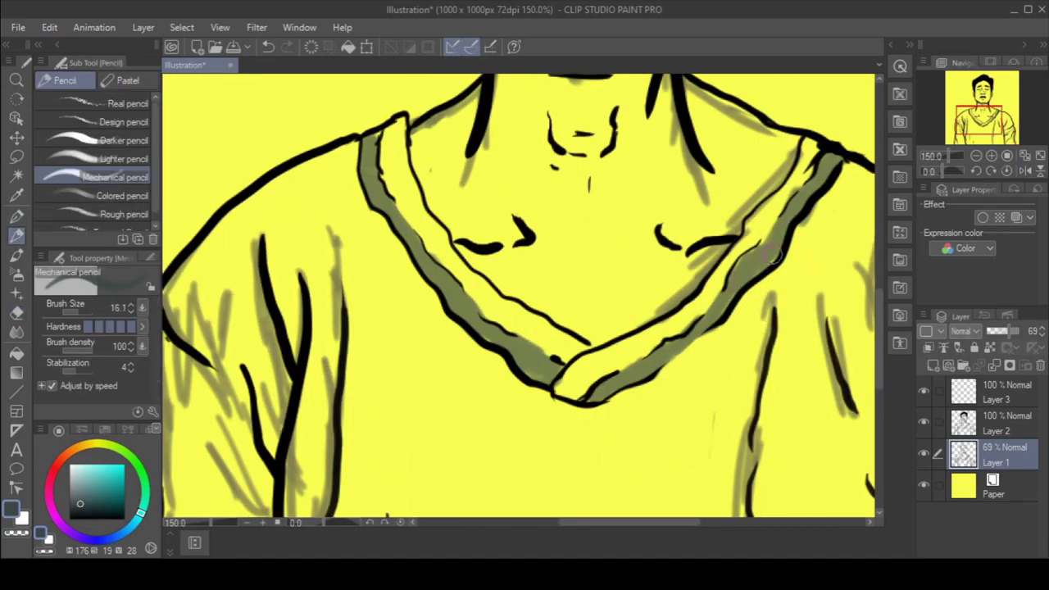
left_click_drag(879, 333, 877, 380)
left_click_drag(743, 299, 738, 449)
key("e")
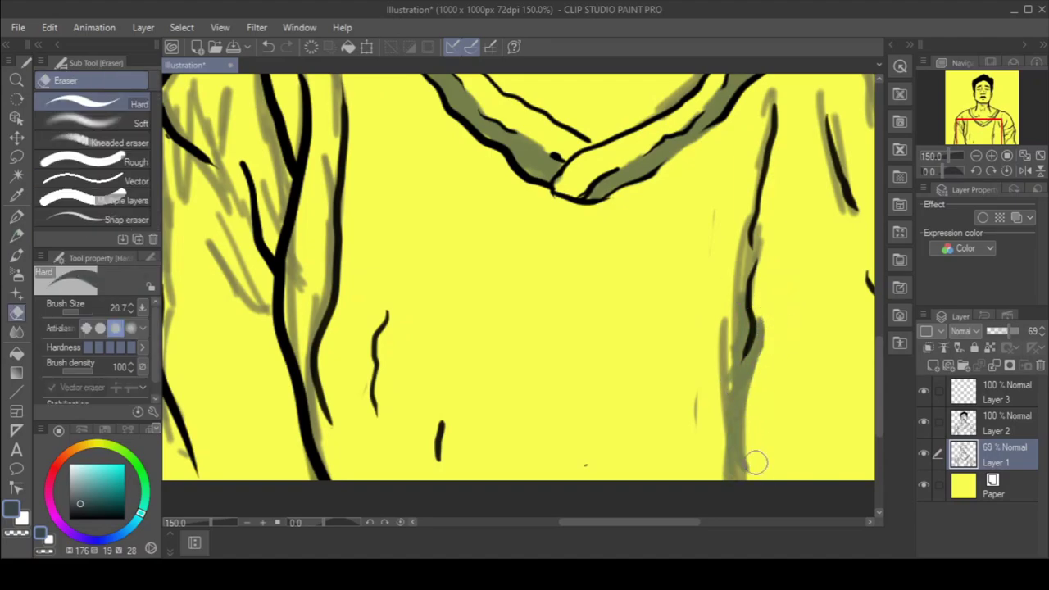
left_click_drag(755, 492, 754, 407)
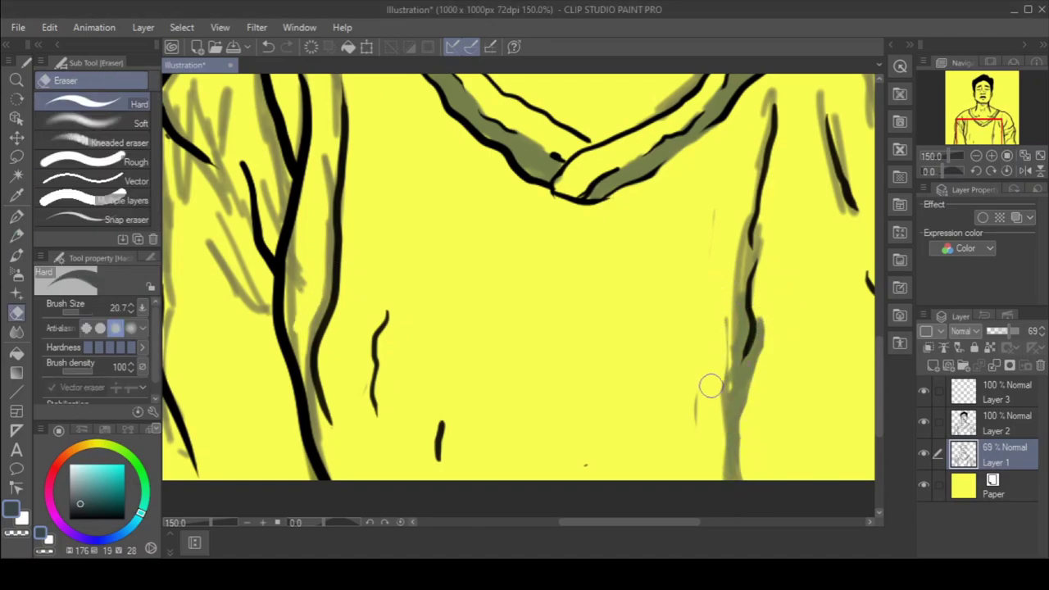
scroll(812, 335, "down", 4)
scroll(812, 335, "up", 2)
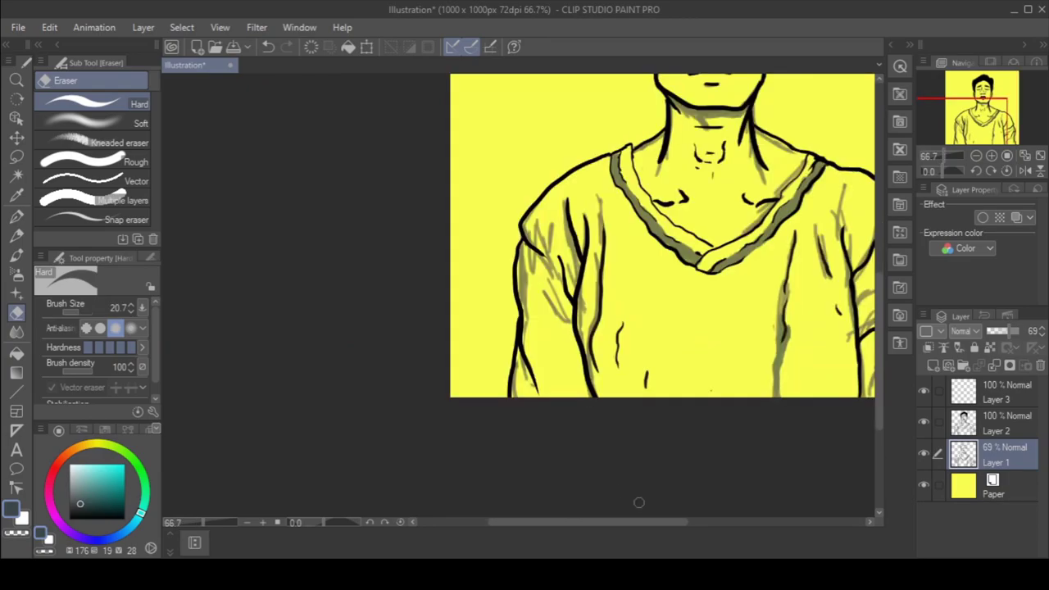
Erase the excess sketch shading around the closed eyes
left_click_drag(626, 522, 662, 522)
left_click_drag(880, 387, 886, 317)
scroll(873, 309, "up", 2)
left_click_drag(693, 524, 678, 525)
left_click_drag(879, 277, 880, 231)
left_click_drag(445, 230, 397, 234)
left_click_drag(238, 230, 267, 246)
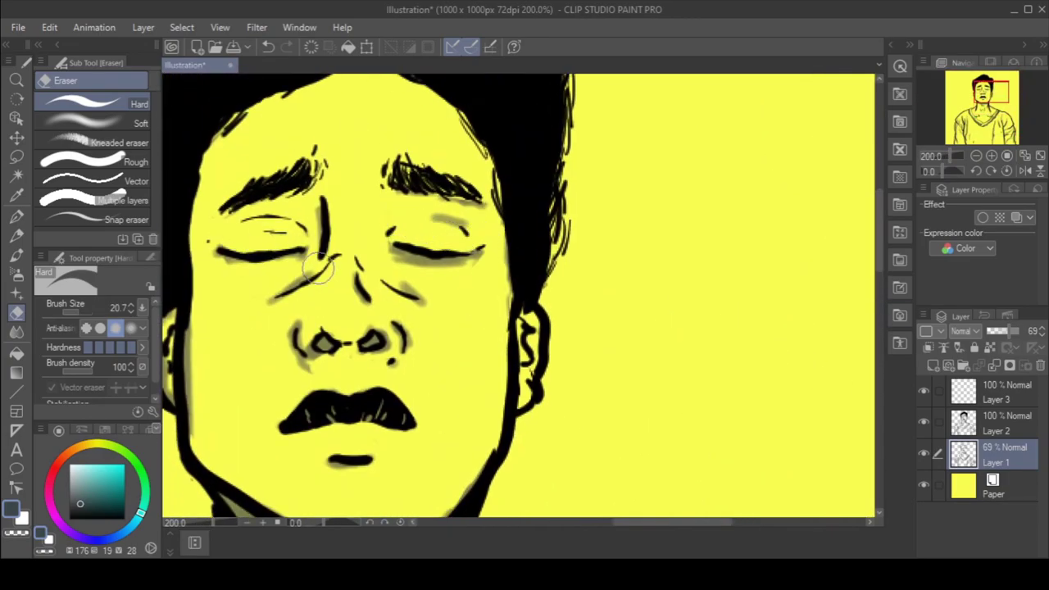
Add pencil shading along the face edge and inside the ear on the viewer's right
key("p")
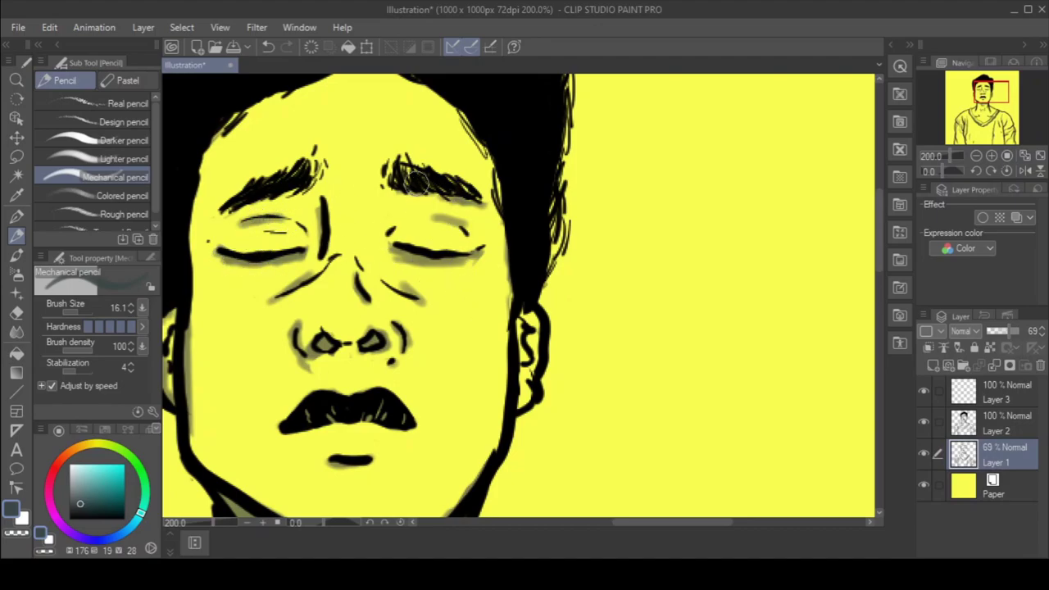
left_click_drag(512, 310, 498, 425)
left_click_drag(525, 315, 531, 373)
left_click_drag(637, 523, 616, 523)
left_click_drag(632, 204, 642, 341)
scroll(602, 320, "down", 3)
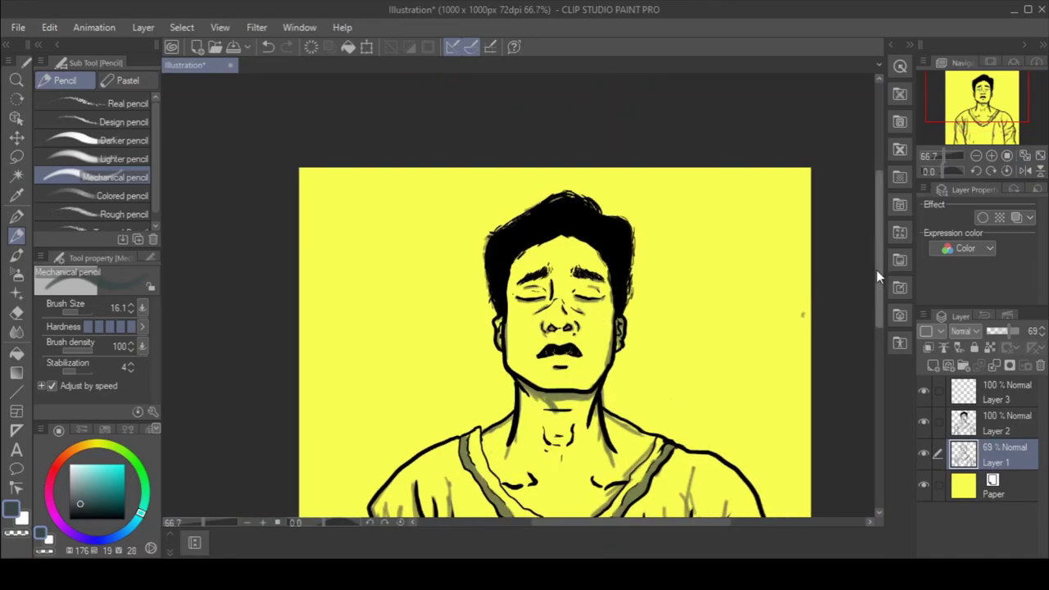
Add a new layer directly above the Paper layer and choose a dark olive green (hue 67, saturation 88, value 26)
left_click_drag(880, 272, 880, 348)
left_click(933, 366)
left_click_drag(999, 487, 999, 447)
left_click(110, 492)
left_click_drag(123, 452, 104, 445)
left_click_drag(116, 484, 119, 507)
Switch to the Turnip pen, enlarge its brush to about 157.8, and undo the test strokes
left_click(16, 217)
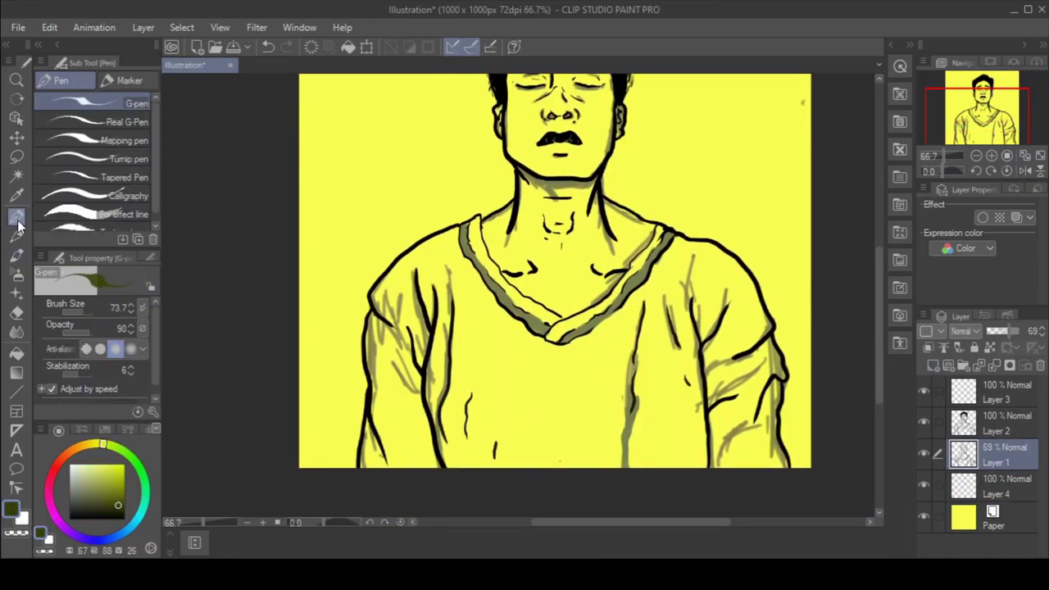
left_click(123, 158)
left_click_drag(322, 145, 370, 283)
key("ctrl+z")
left_click(84, 312)
mouse_move(551, 438)
left_mouse_down()
mouse_move(733, 405)
mouse_move(741, 439)
left_mouse_up()
key("ctrl+z")
Fill the whole shirt with the dark olive green on Layer 4 and erase the spill outside the sleeve on the viewer's left
left_click(975, 487)
mouse_move(658, 379)
left_mouse_down()
mouse_move(756, 461)
mouse_move(647, 410)
mouse_move(668, 277)
mouse_move(385, 434)
mouse_move(492, 490)
mouse_move(736, 446)
mouse_move(745, 352)
mouse_move(527, 382)
mouse_move(391, 449)
mouse_move(483, 271)
mouse_move(506, 429)
mouse_move(757, 327)
mouse_move(416, 276)
mouse_move(468, 258)
mouse_move(598, 316)
mouse_move(705, 246)
left_mouse_up()
key("ctrl+z")
key("e")
left_click_drag(361, 337, 352, 439)
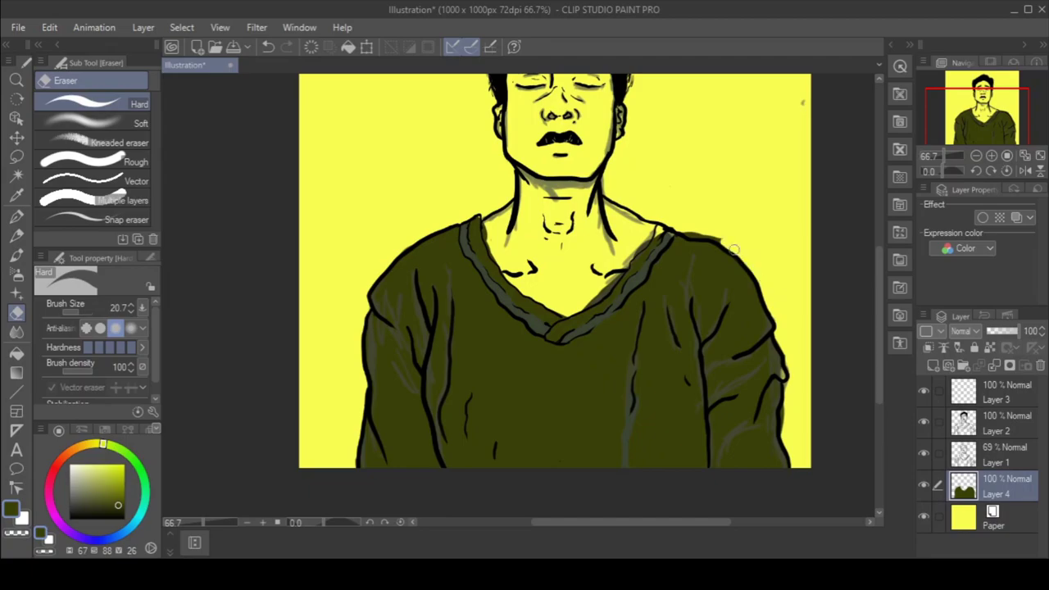
Fill the outer edge of the sleeve on the viewer's right with olive green on Layer 4 and erase the spill outside its outline
key("p")
left_click_drag(747, 341, 757, 394)
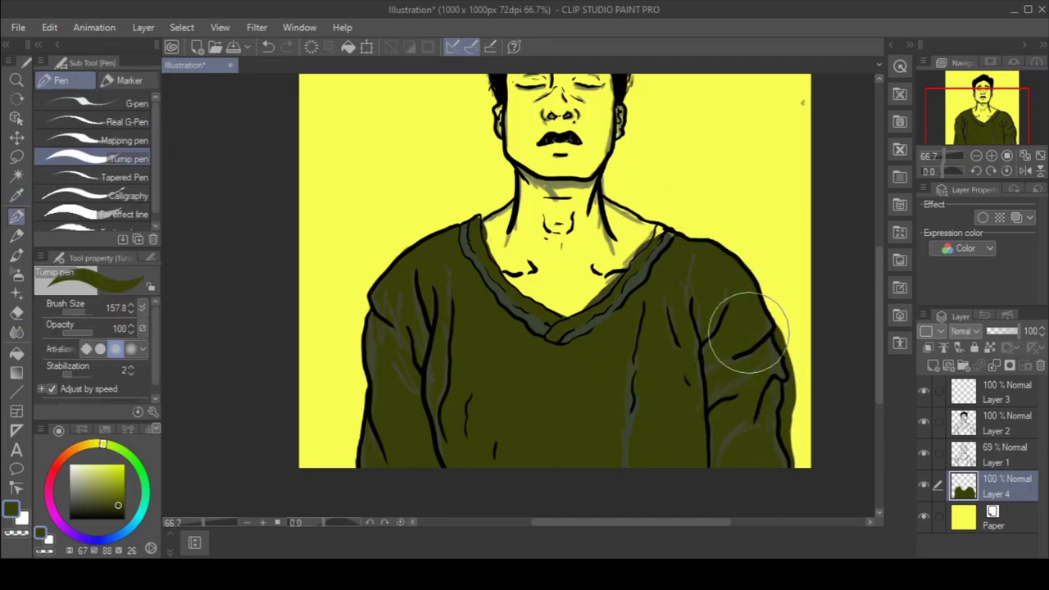
key("e")
key("ctrl+z")
key("ctrl+z")
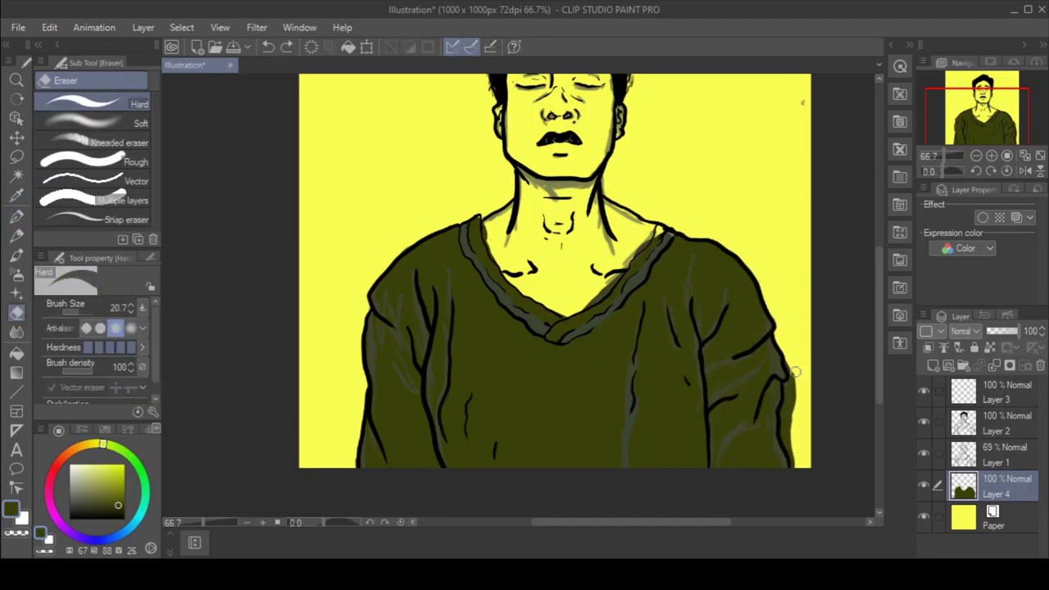
left_click(984, 455)
left_click(984, 486)
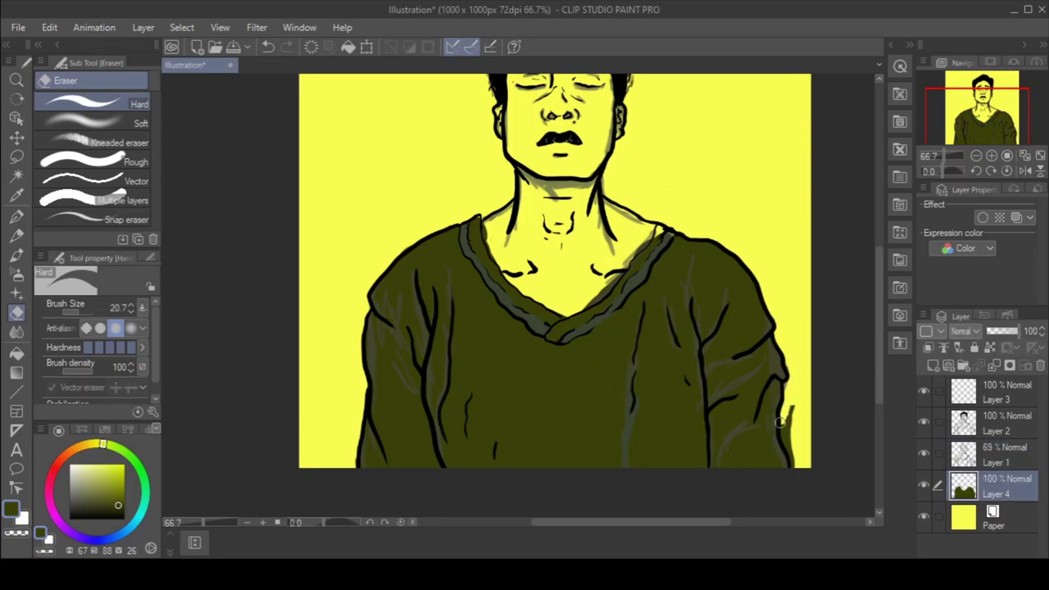
key("ctrl+z")
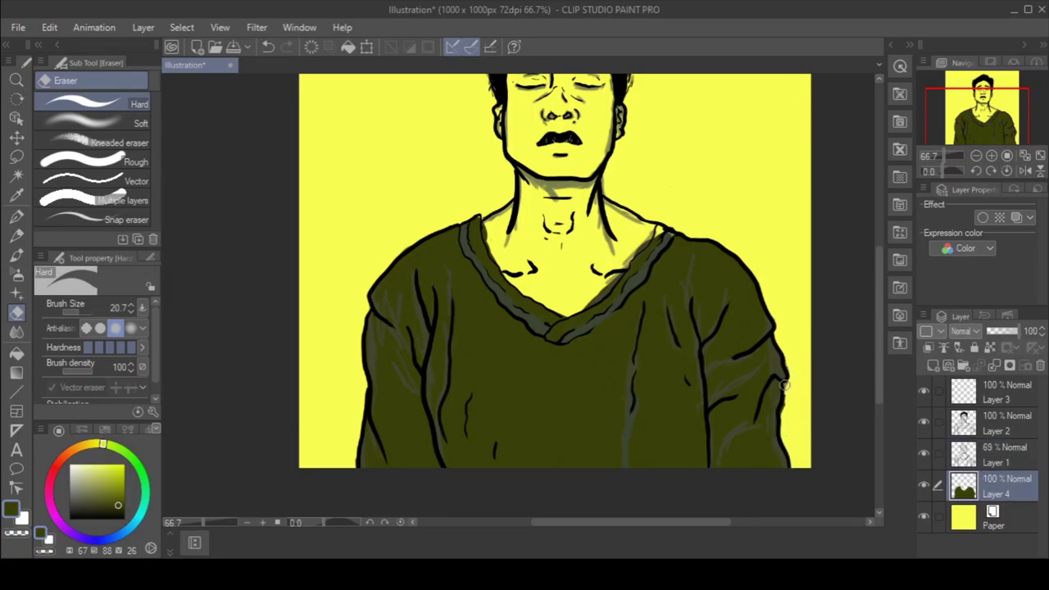
Erase grey shading along the shirt folds on the viewer's right, working on Layer 1 instead of Layer 4
left_click_drag(635, 352, 635, 441)
key("ctrl+z")
left_click(990, 458)
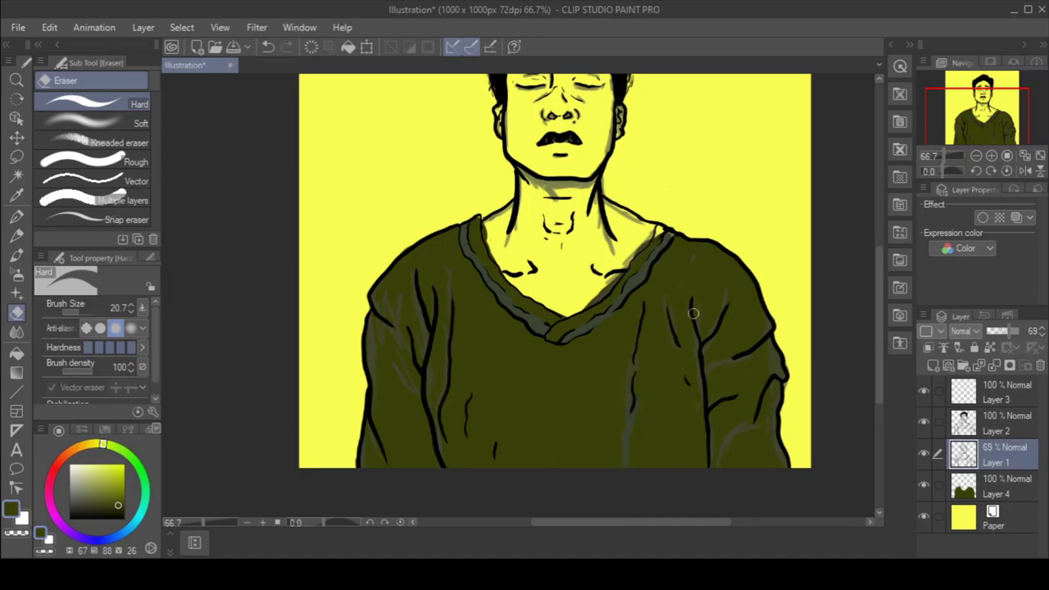
Adjust the shirt colour on Layer 4 to a much darker, less saturated olive
left_click(967, 490)
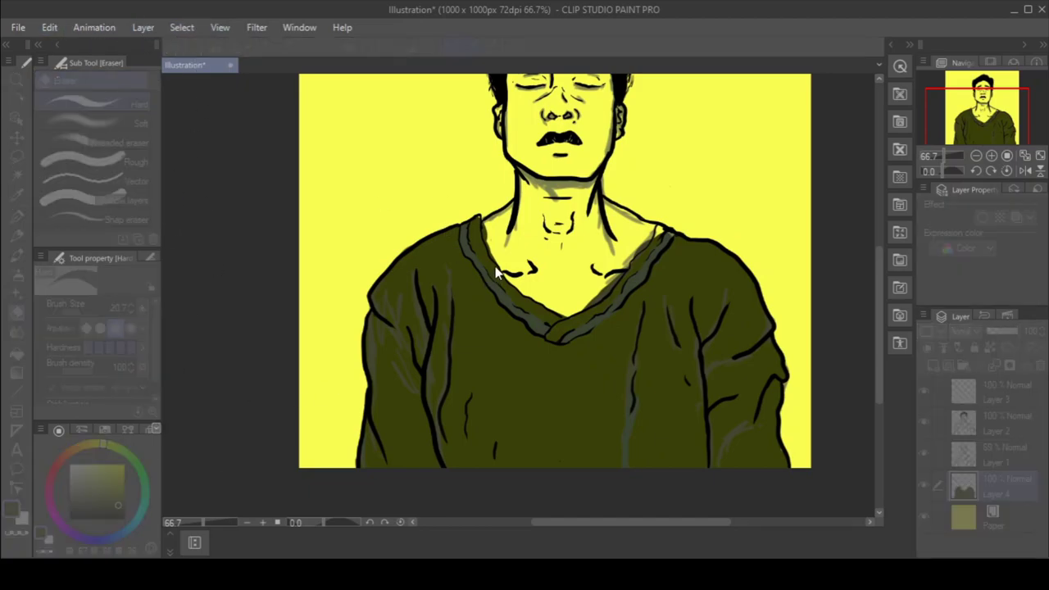
left_click_drag(554, 271, 279, 243)
left_click_drag(154, 234, 306, 255)
left_click_drag(306, 316, 41, 330)
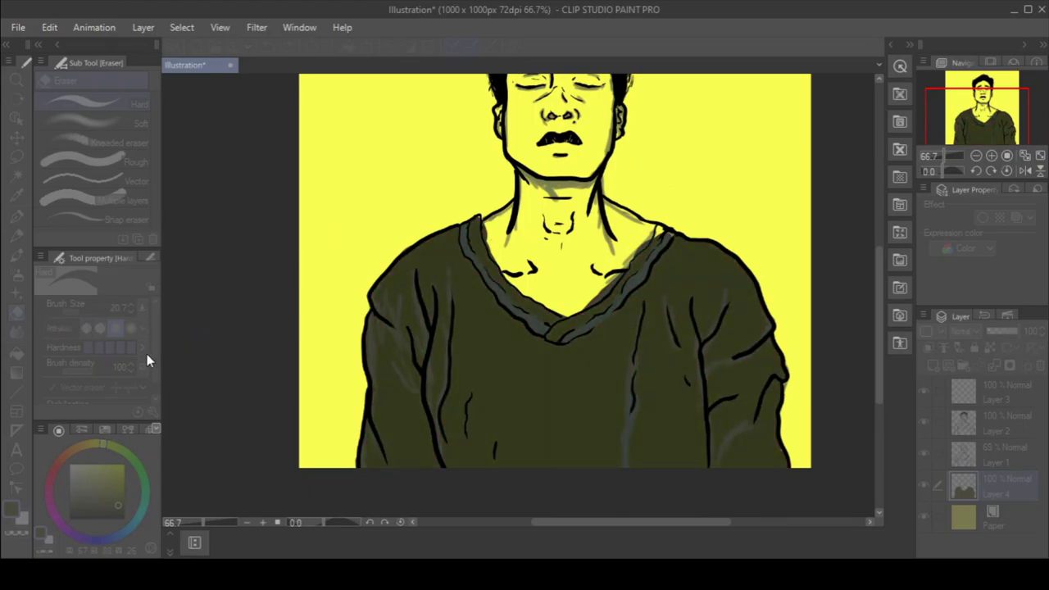
left_click(300, 423)
Sample the darkened shirt colour and reduce the Turnip pen's brush size to 7.5 for touching up the neckline
left_click_drag(880, 297, 887, 251)
key("ctrl+plus")
key("ctrl+plus")
key("i")
left_click(382, 437)
key("p")
left_click(819, 354)
key("ctrl+z")
key("bracketleft")
Erase the shirt colour spilling onto the skin along both sides of the V-neck on Layer 4
key("e")
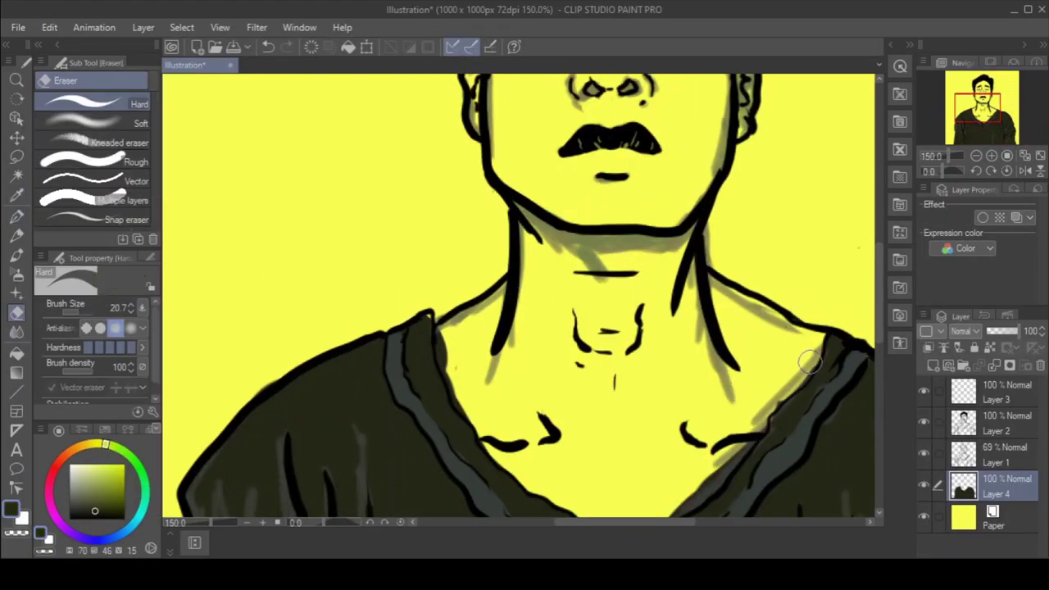
left_click_drag(757, 424, 690, 494)
left_click_drag(881, 293, 883, 312)
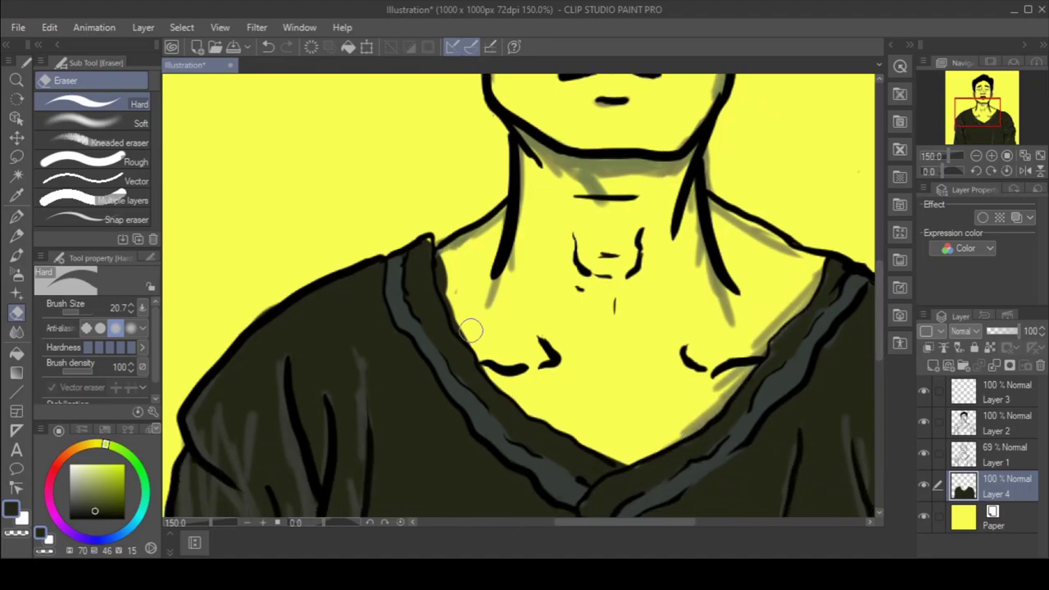
left_click_drag(480, 337, 465, 327)
key("p")
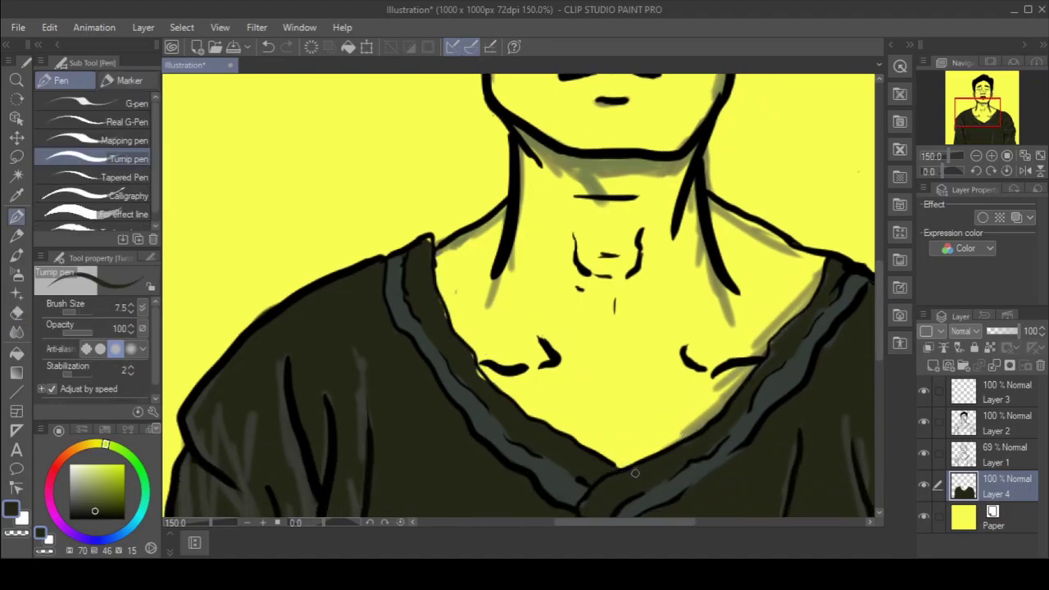
Add a new layer above Layer 4 and choose a light skin tone (hue 43, saturation 49, value 98) for the Turnip pen
scroll(533, 446, "down", 2)
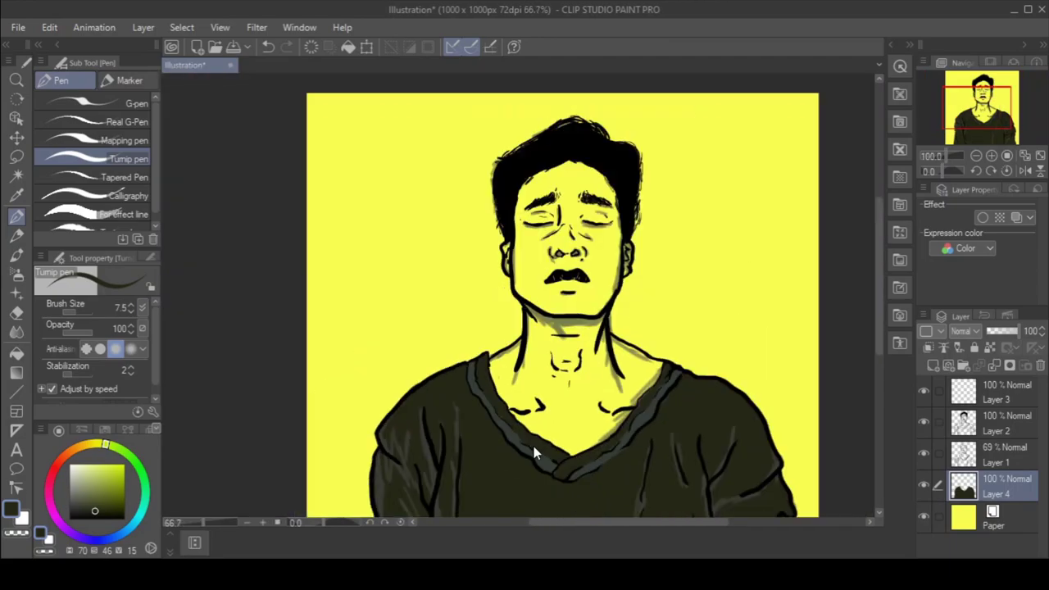
left_click_drag(880, 328, 880, 349)
left_click(933, 366)
left_click(96, 443)
left_click_drag(97, 493, 98, 469)
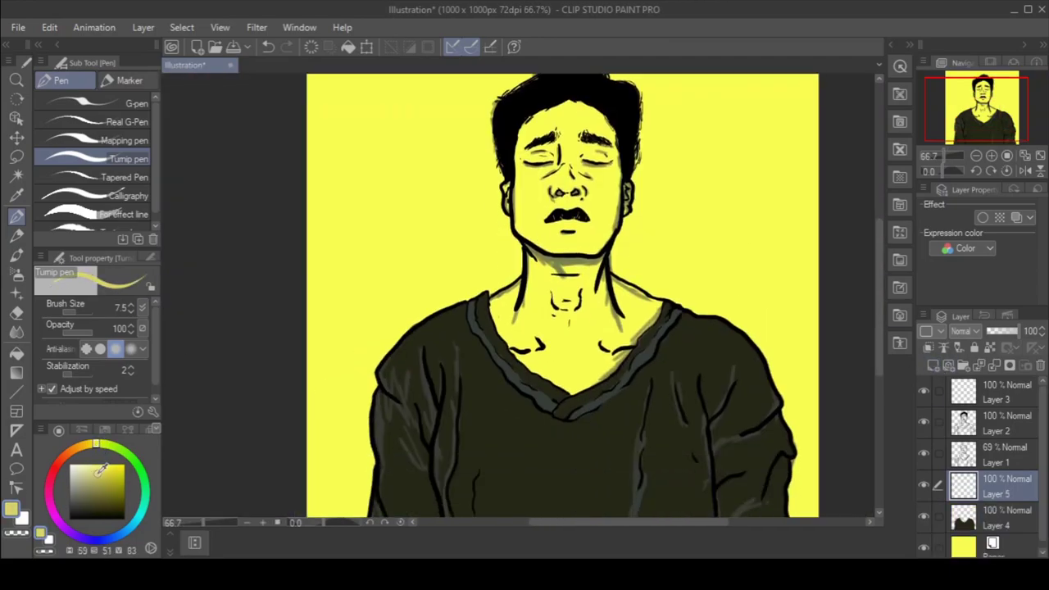
left_click(83, 445)
left_click(97, 466)
left_click(16, 255)
key("ctrl+z")
left_click(16, 236)
key("p")
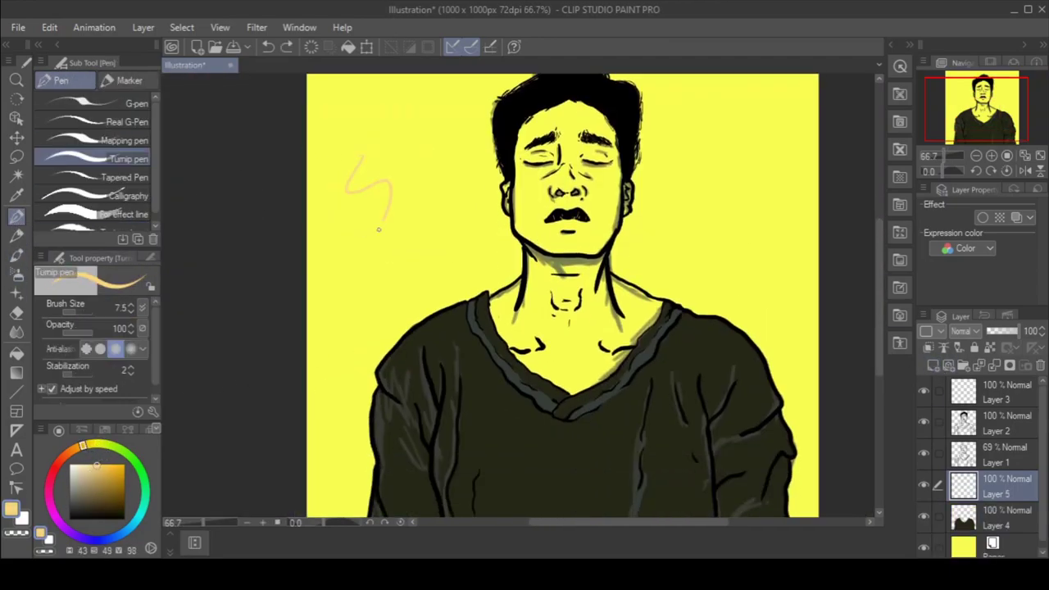
Paint the face and neck with the skin tone at brush size 122.4 and place Layer 5 below Layer 4
mouse_move(503, 223)
left_mouse_down()
mouse_move(573, 320)
mouse_move(558, 355)
left_mouse_up()
key("ctrl+z")
left_click_drag(994, 518, 995, 478)
key("ctrl+z")
mouse_move(583, 384)
left_mouse_down()
mouse_move(615, 311)
mouse_move(505, 324)
mouse_move(573, 169)
mouse_move(550, 143)
mouse_move(540, 205)
mouse_move(594, 132)
mouse_move(533, 193)
mouse_move(566, 264)
left_mouse_up()
left_click(993, 518)
Reduce the brush to about 5.8 and fill the ear on the viewer's left with the skin tone
scroll(548, 246, "up", 7)
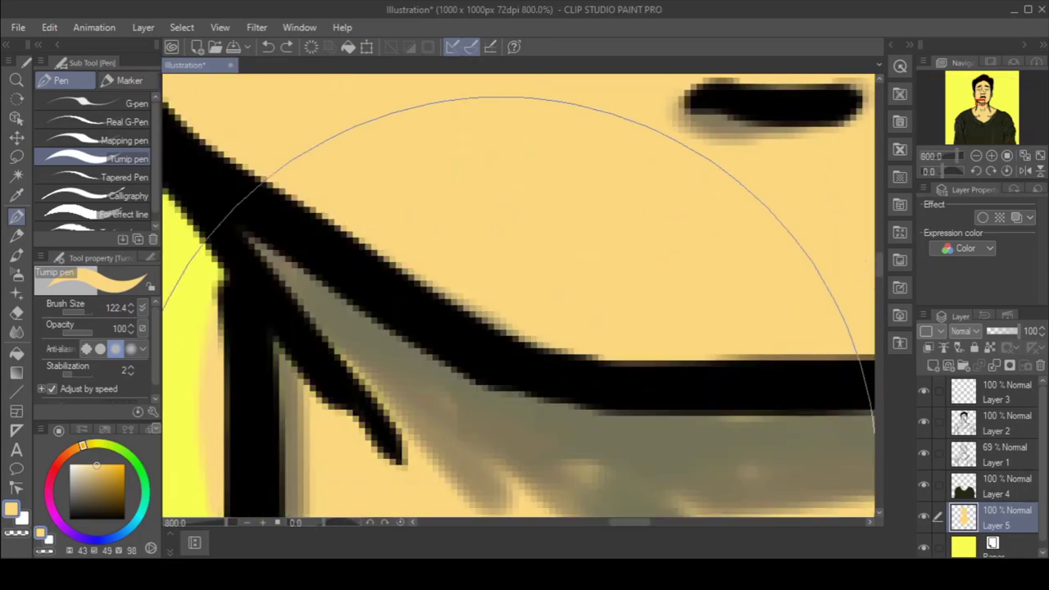
left_click_drag(878, 256, 877, 223)
left_click_drag(644, 522, 616, 522)
left_click_drag(643, 344, 636, 213)
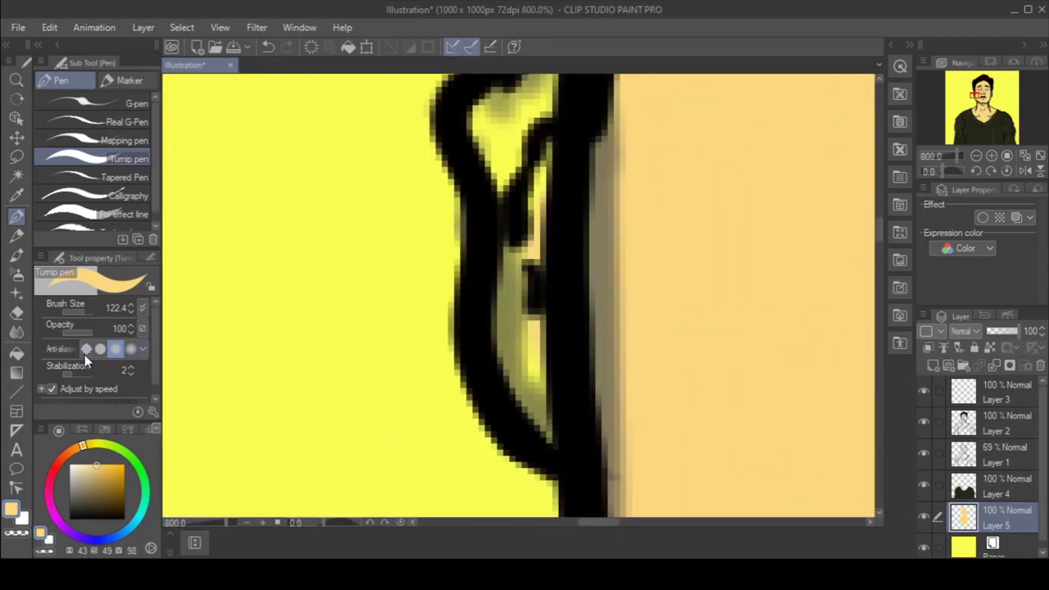
left_click(68, 311)
left_click_drag(533, 338, 531, 393)
left_click_drag(539, 205, 541, 163)
left_click_drag(500, 176, 537, 107)
scroll(531, 326, "down", 4)
left_click_drag(607, 522, 647, 522)
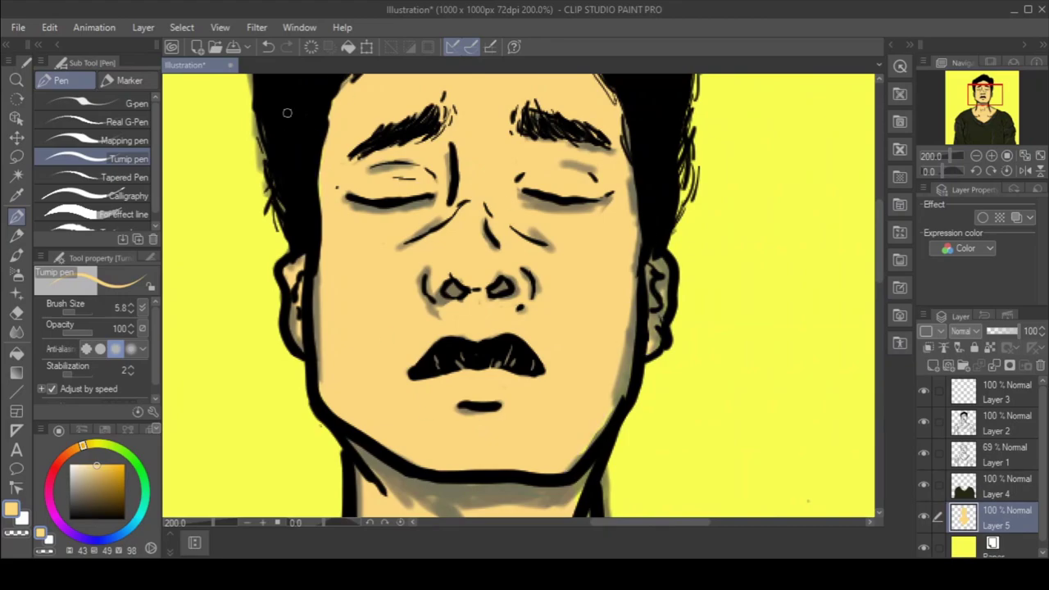
Fill the remaining skin gaps at the shoulders and ear with a size 10 brush, temporarily hiding the Paper layer to check coverage
left_click_drag(879, 273, 879, 305)
left_click_drag(577, 377, 576, 405)
left_click(132, 304)
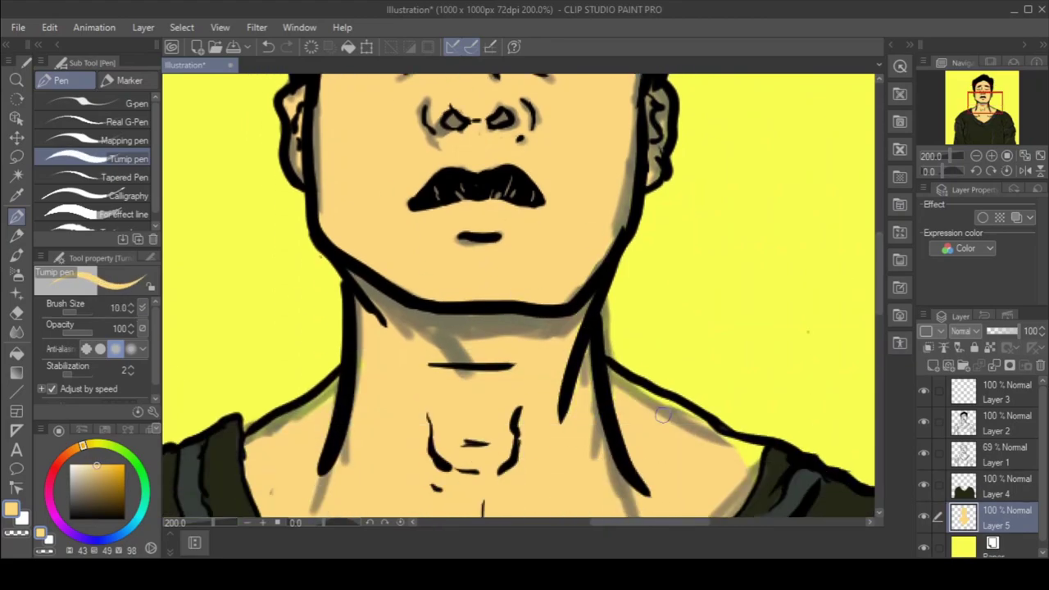
left_click(924, 548)
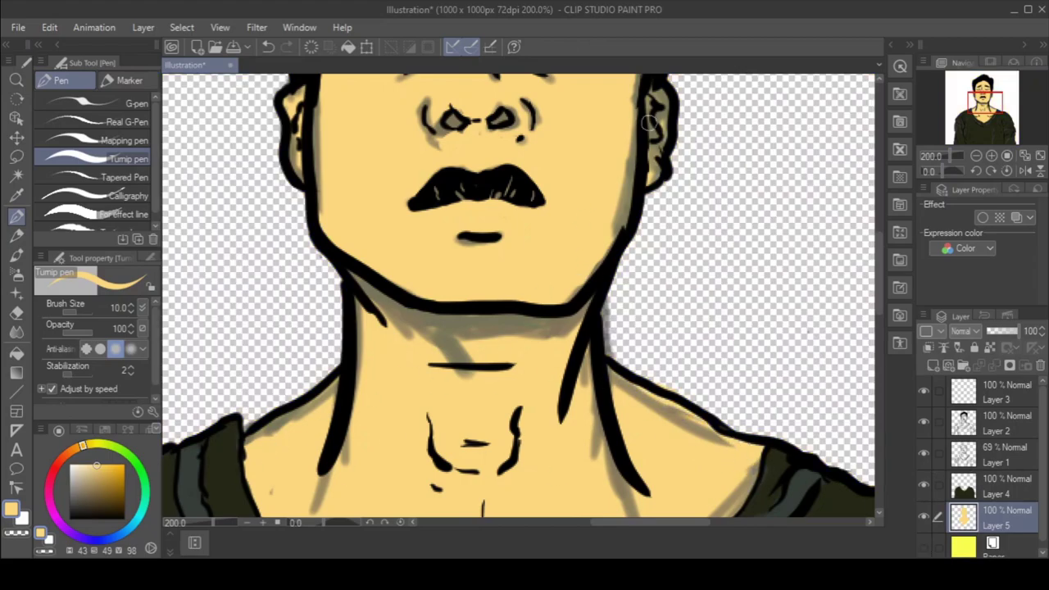
mouse_move(879, 299)
left_mouse_down()
mouse_move(879, 402)
mouse_move(878, 281)
left_mouse_up()
left_click(924, 549)
Erase the grey fold shading from the shirt body and sleeves on Layer 1, enlarging the Hard eraser to 338.1
scroll(862, 261, "down", 4)
left_click_drag(607, 522, 681, 523)
left_click(996, 455)
left_click(16, 313)
left_click_drag(382, 369, 392, 397)
left_click(86, 310)
left_click_drag(398, 455, 633, 435)
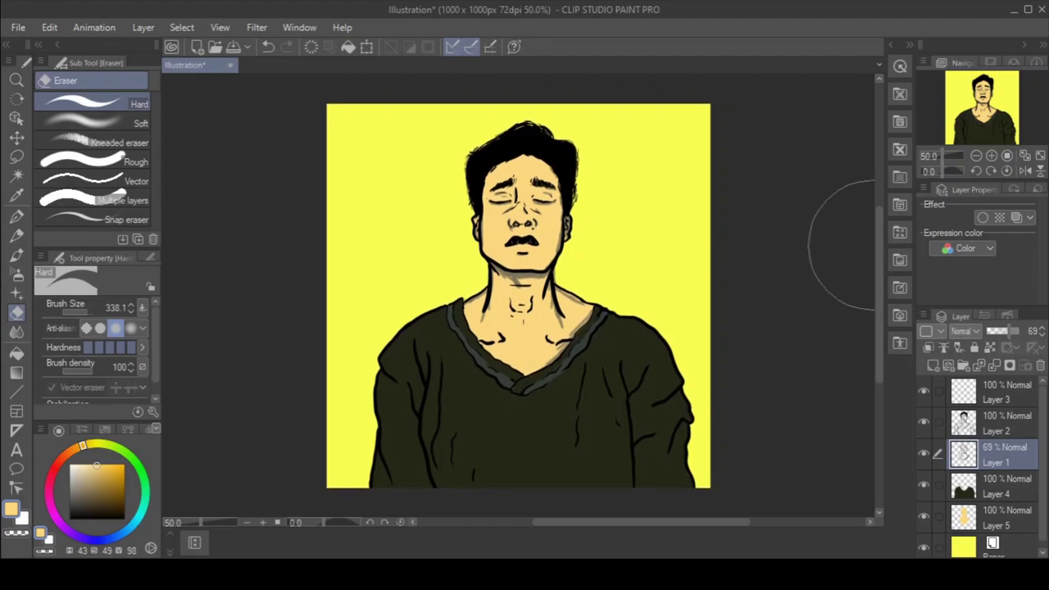
left_click_drag(325, 523, 368, 529)
left_click(1029, 134)
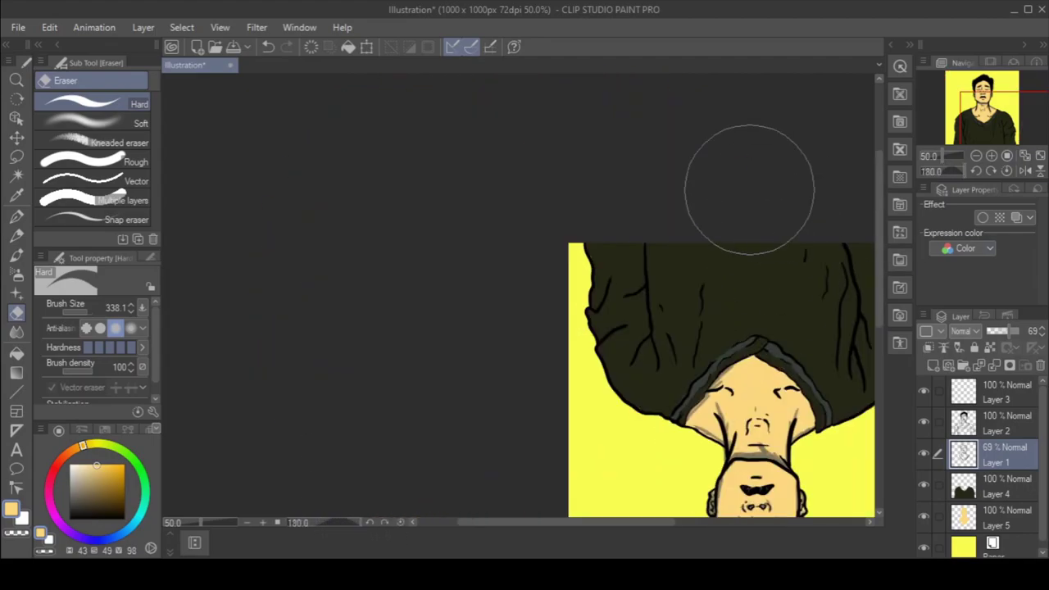
key("k")
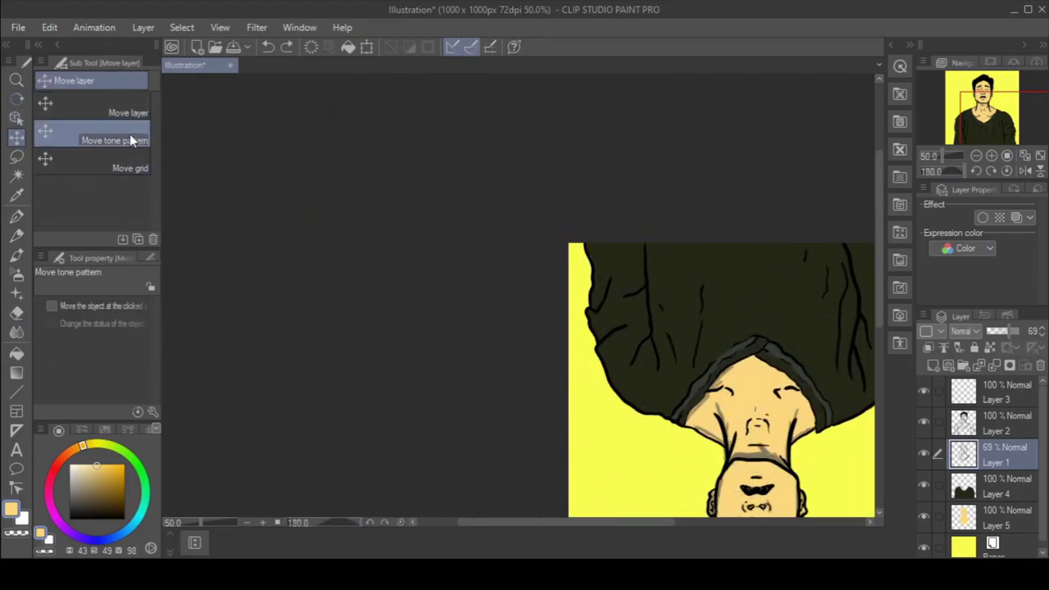
left_click_drag(604, 523, 675, 535)
left_click_drag(880, 238, 879, 290)
mouse_move(604, 272)
left_mouse_down()
mouse_move(616, 277)
mouse_move(602, 272)
left_mouse_up()
left_click(401, 523)
Try nudging the Layer 1 shading slightly, compare the drawing with and without the shift, and undo it
mouse_move(548, 396)
left_mouse_down()
mouse_move(437, 455)
mouse_move(550, 393)
left_mouse_up()
key("ctrl+z")
key("ctrl+y")
key("ctrl+z")
key("ctrl+y")
key("ctrl+z")
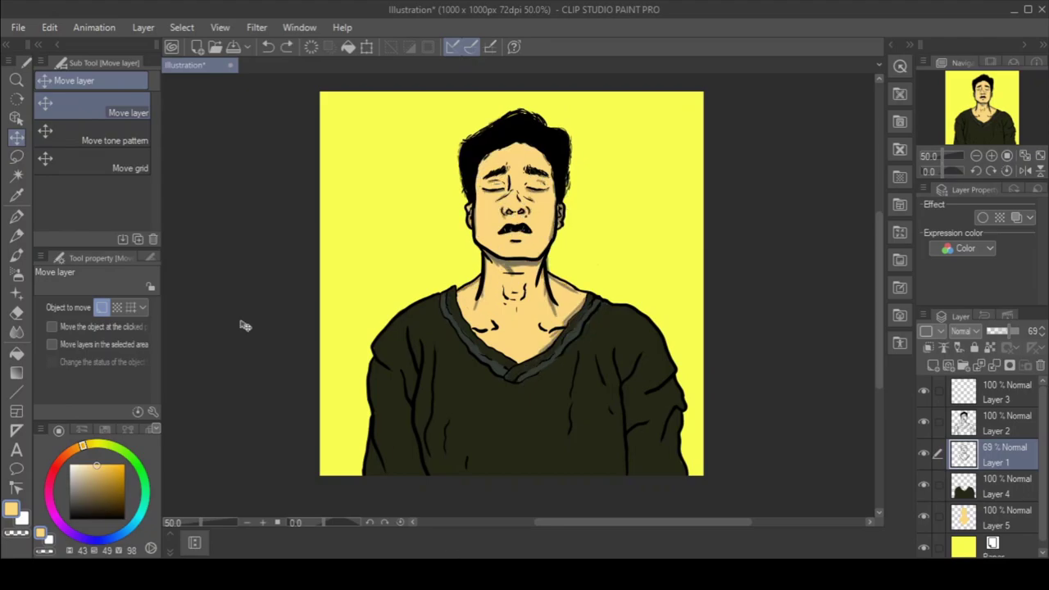
Save the illustration under the file name idk_boy_iguess
left_click(18, 28)
left_click(103, 190)
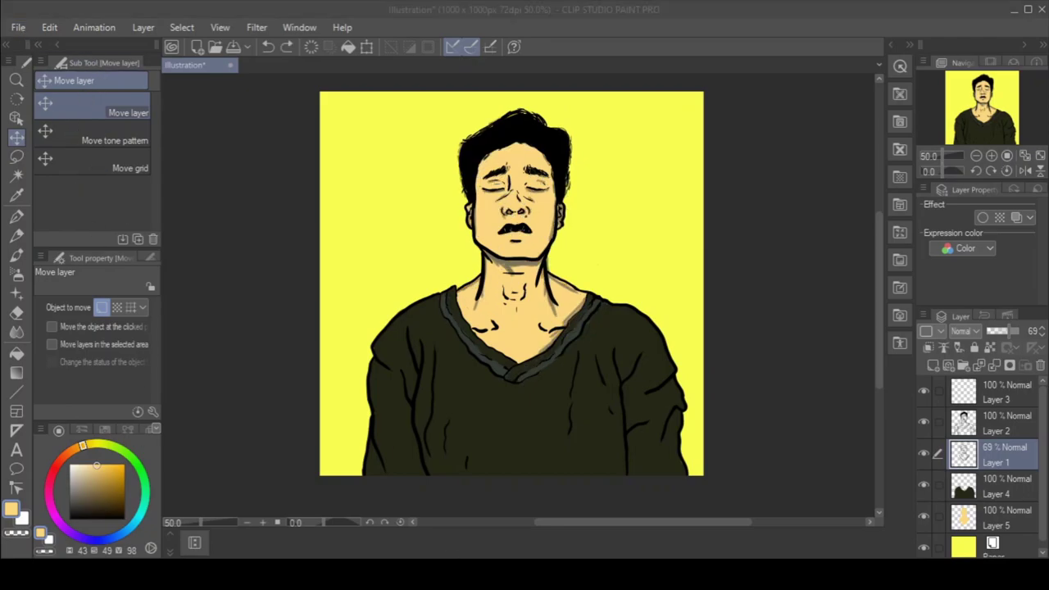
left_click(437, 556)
left_click(10, 28)
left_click(94, 189)
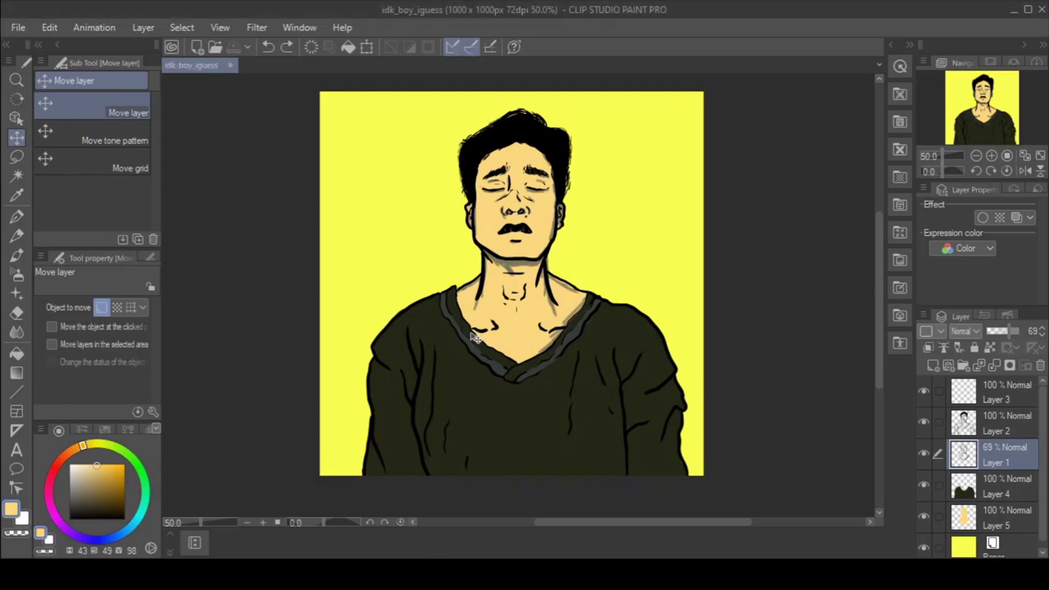
left_click(319, 333)
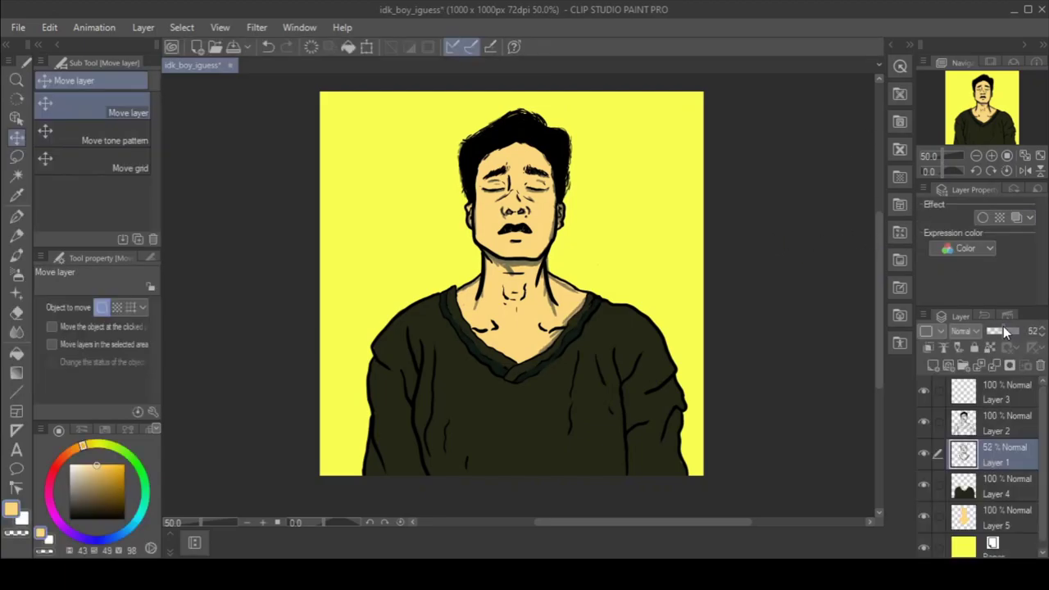
Set Layer 1's opacity to 62% and erase stray shading beside the neck lines and below the chin with the Hard eraser
scroll(458, 304, "up", 4)
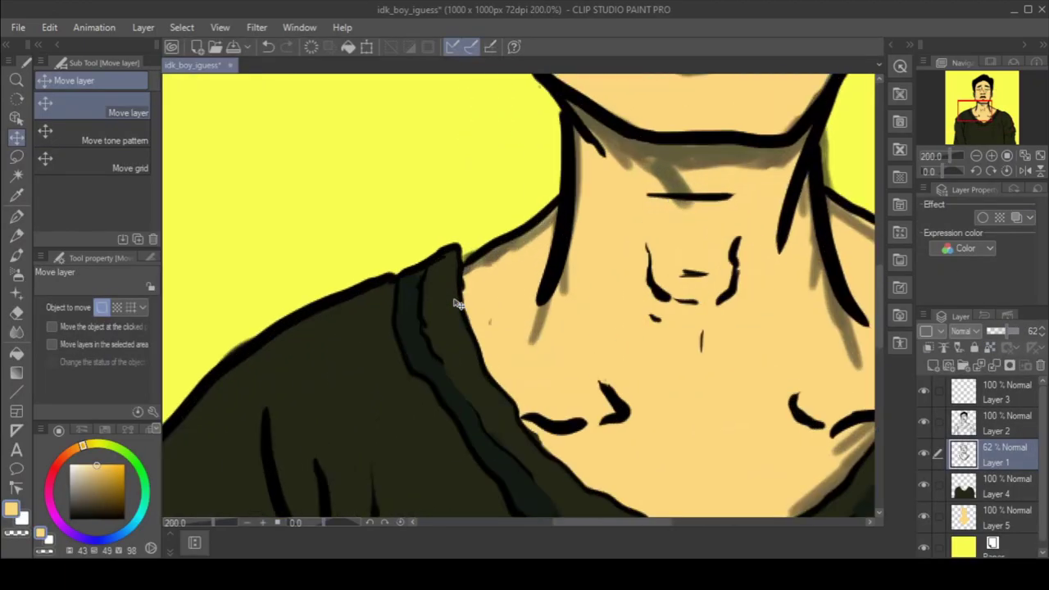
left_click_drag(509, 450, 300, 451)
key("e")
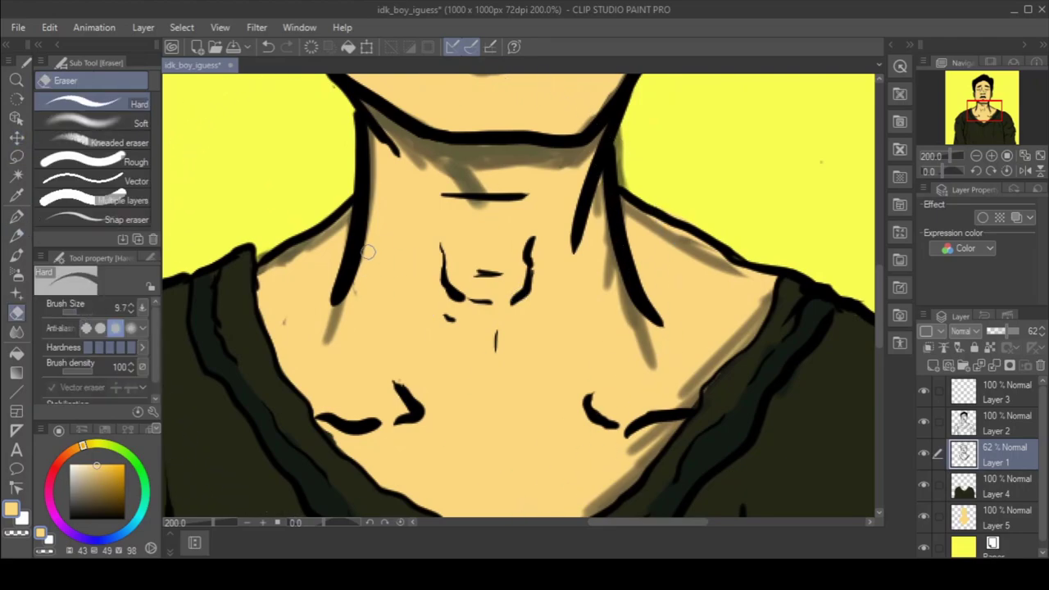
left_click_drag(602, 182, 608, 290)
left_click_drag(483, 202, 446, 183)
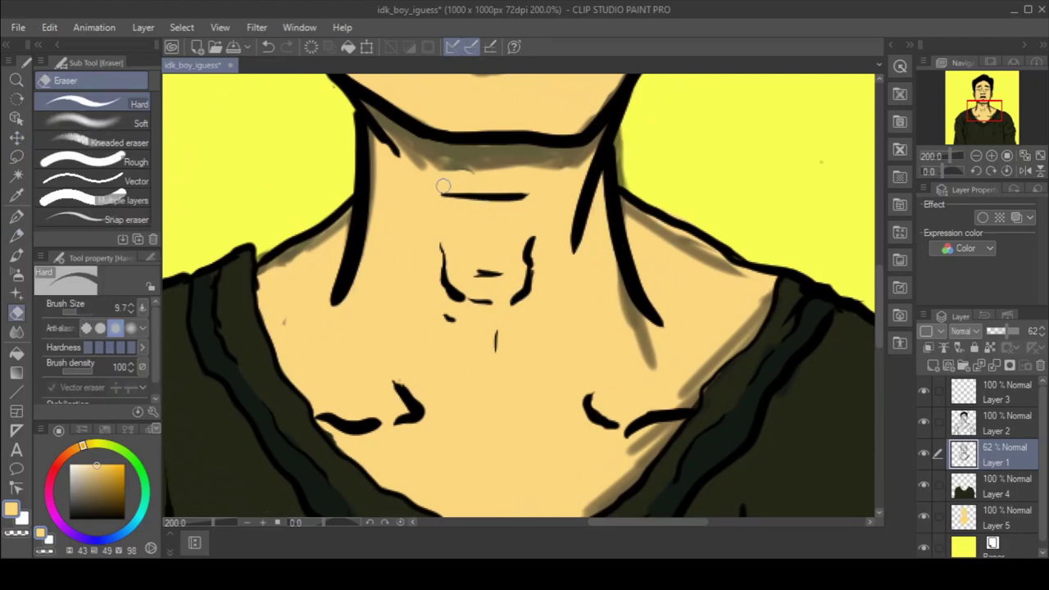
Choose a near-black (hue 43, saturation 9, value 15) and shade the Adam's apple, neck line and collarbone on the viewer's left
key("p")
left_click_drag(468, 271, 524, 280)
key("ctrl+z")
left_click(74, 511)
mouse_move(449, 258)
left_mouse_down()
mouse_move(486, 272)
mouse_move(471, 275)
left_mouse_up()
key("ctrl+z")
left_click_drag(339, 301, 318, 331)
left_click_drag(402, 417, 381, 423)
Shade the skin along the collar and under the collarbone on the viewer's right with the Turnip pen
mouse_move(650, 426)
left_mouse_down()
mouse_move(622, 477)
mouse_move(675, 423)
left_mouse_up()
left_click_drag(674, 407, 736, 338)
mouse_move(705, 382)
left_mouse_down()
mouse_move(772, 290)
mouse_move(749, 343)
left_mouse_up()
left_click_drag(619, 476, 607, 497)
left_click_drag(754, 303, 671, 410)
Extend the shadow under the chin down the middle of the neck on Layer 1, comparing strokes with undo and redo
scroll(623, 133, "down", 2)
scroll(623, 133, "up", 1)
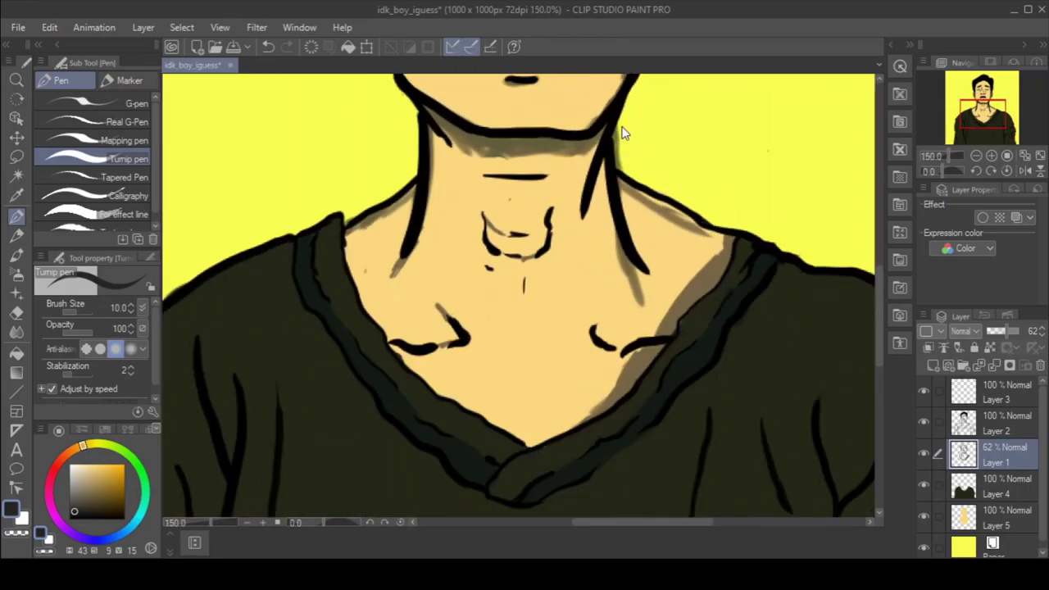
scroll(623, 133, "down", 3)
scroll(624, 134, "up", 4)
mouse_move(443, 180)
left_mouse_down()
mouse_move(490, 187)
mouse_move(559, 170)
left_mouse_up()
mouse_move(373, 124)
left_mouse_down()
mouse_move(494, 206)
mouse_move(467, 211)
left_mouse_up()
key("ctrl+z")
key("ctrl+z")
mouse_move(544, 158)
left_mouse_down()
mouse_move(531, 145)
mouse_move(507, 175)
left_mouse_up()
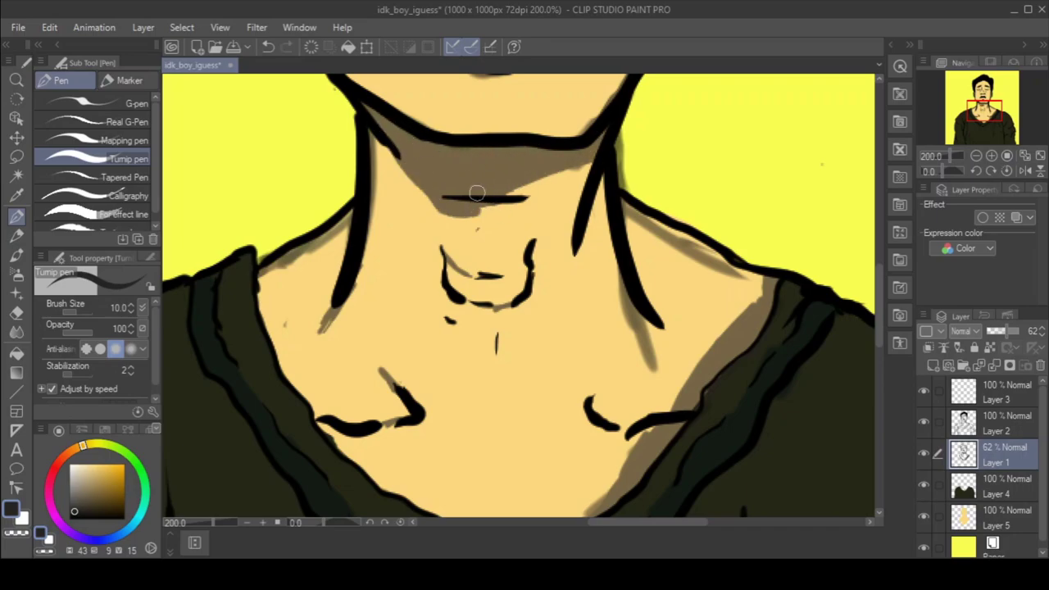
key("ctrl+z")
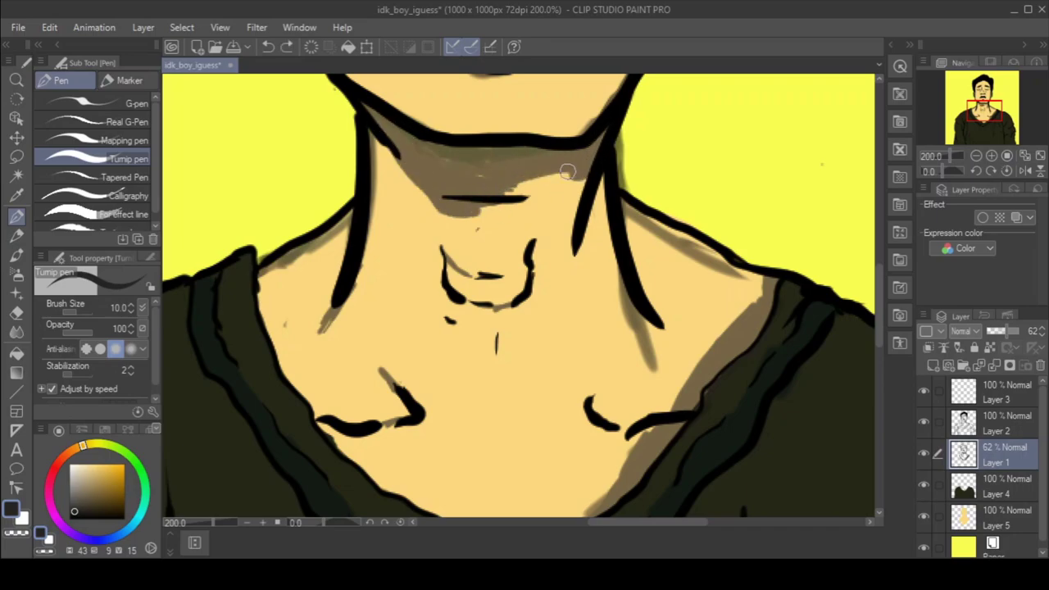
key("e")
scroll(551, 87, "down", 4)
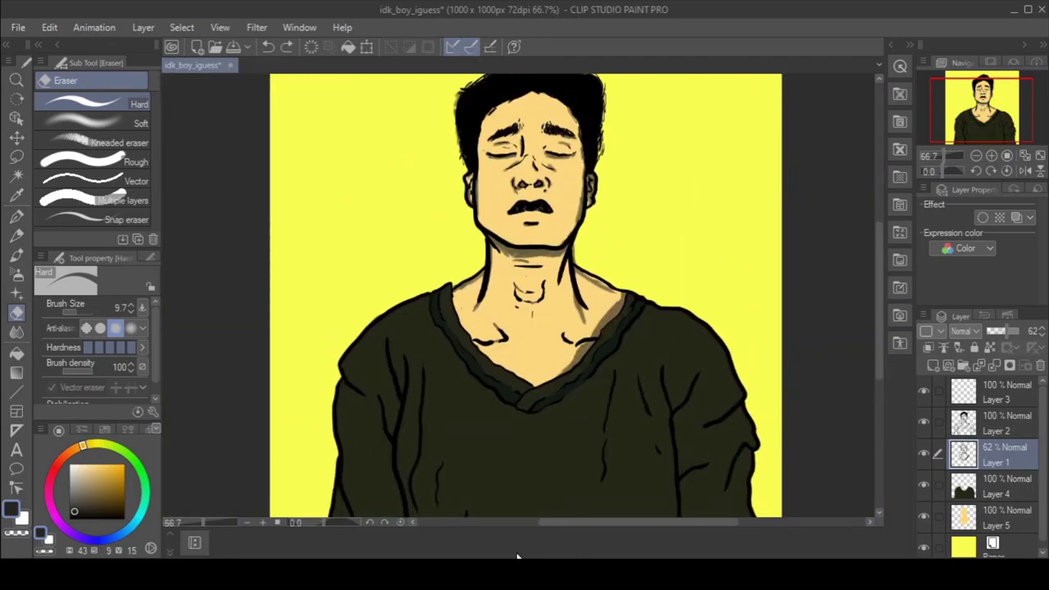
key("ctrl+y")
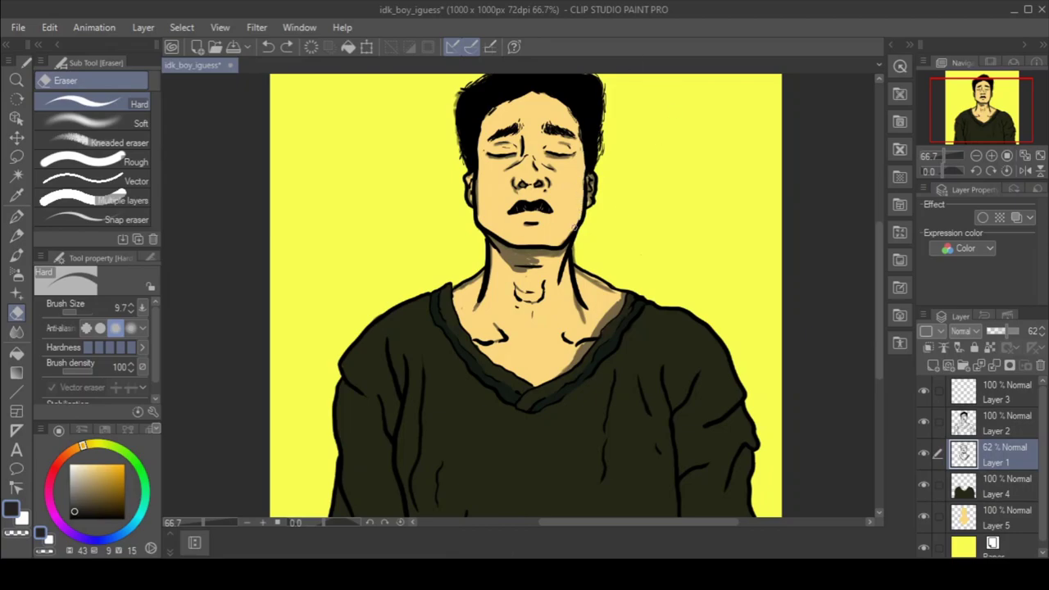
key("alt+Tab")
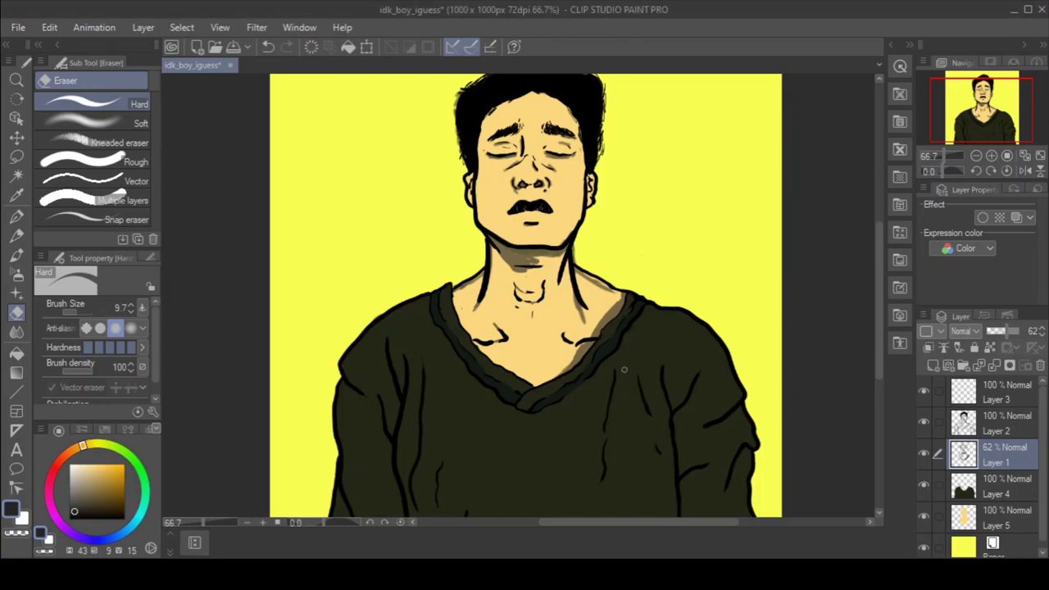
Add a new layer and move it directly above the Paper layer, beneath Layer 5
left_click(933, 366)
left_click_drag(1017, 457, 993, 542)
left_click_drag(1043, 500, 1042, 533)
left_click_drag(1004, 482, 983, 520)
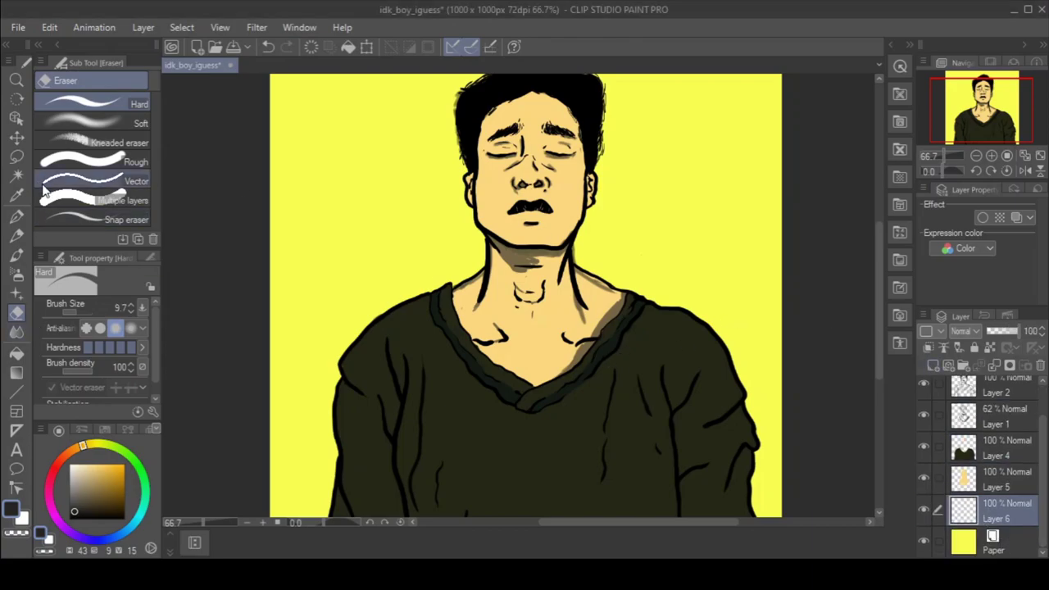
Set the Turnip pen's brush size to 338.1 and Layer 6's opacity to 50%, undoing the trial strokes across the background
left_click(16, 217)
left_click_drag(76, 312, 88, 313)
left_click_drag(274, 341, 783, 136)
key("ctrl+z")
left_click(1003, 331)
mouse_move(273, 340)
left_mouse_down()
mouse_move(780, 106)
mouse_move(780, 176)
left_mouse_up()
key("ctrl+z")
Paint a broad cloud-like dark shape across the background behind the figure on Layer 6
left_click_drag(879, 275, 880, 317)
left_click_drag(782, 219, 602, 430)
left_click_drag(299, 326, 226, 406)
left_click_drag(879, 280, 875, 259)
scroll(779, 287, "down", 1)
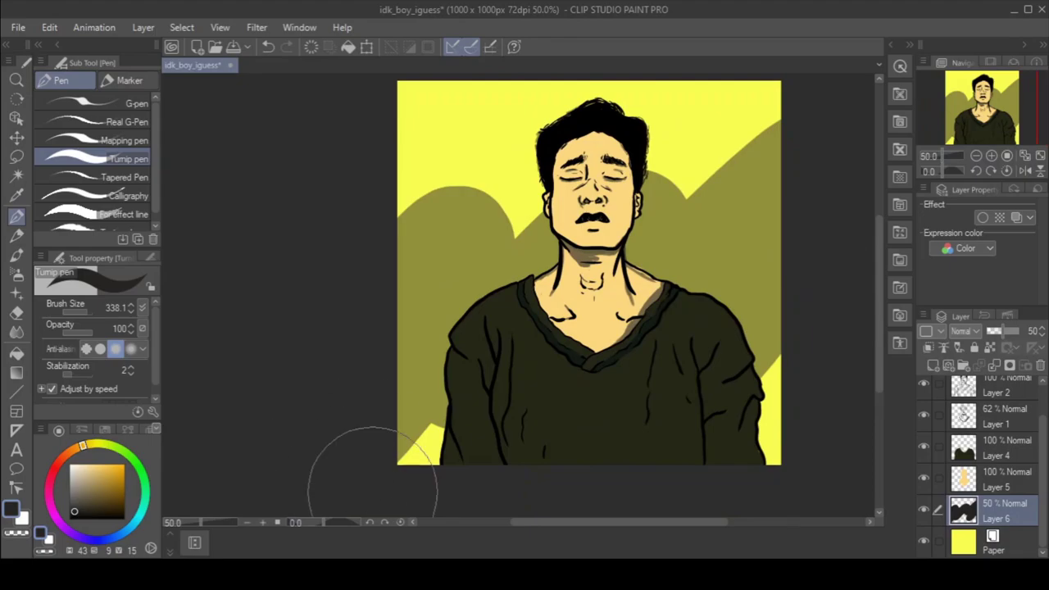
Rotate the canvas view to 180° and add a new layer with a layer mask directly above Layer 6
left_click_drag(340, 523, 394, 522)
left_click_drag(878, 233, 894, 244)
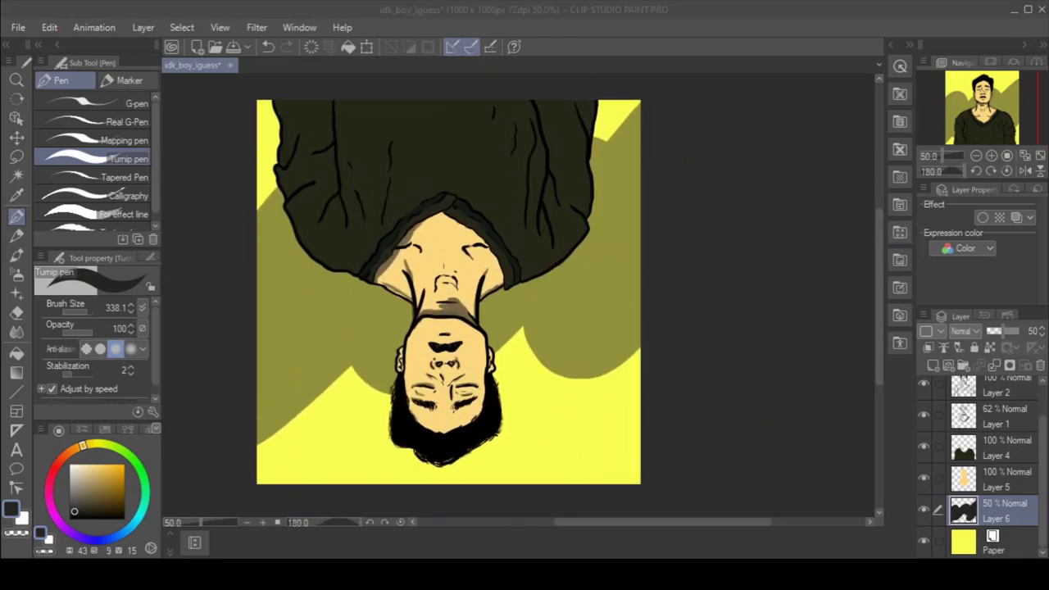
left_click(933, 366)
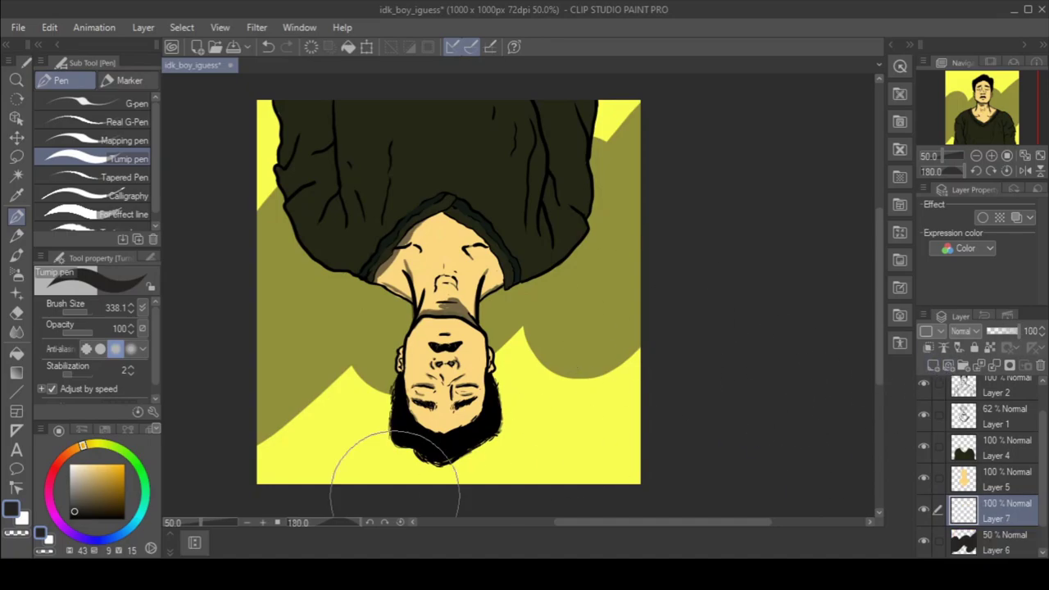
left_click(1010, 365)
Select all the artwork layers down to Layer 6, leaving out the Paper layer
left_click(1007, 388)
left_click_drag(1042, 448, 1042, 484)
left_click(982, 508, "shift")
key("ctrl+t")
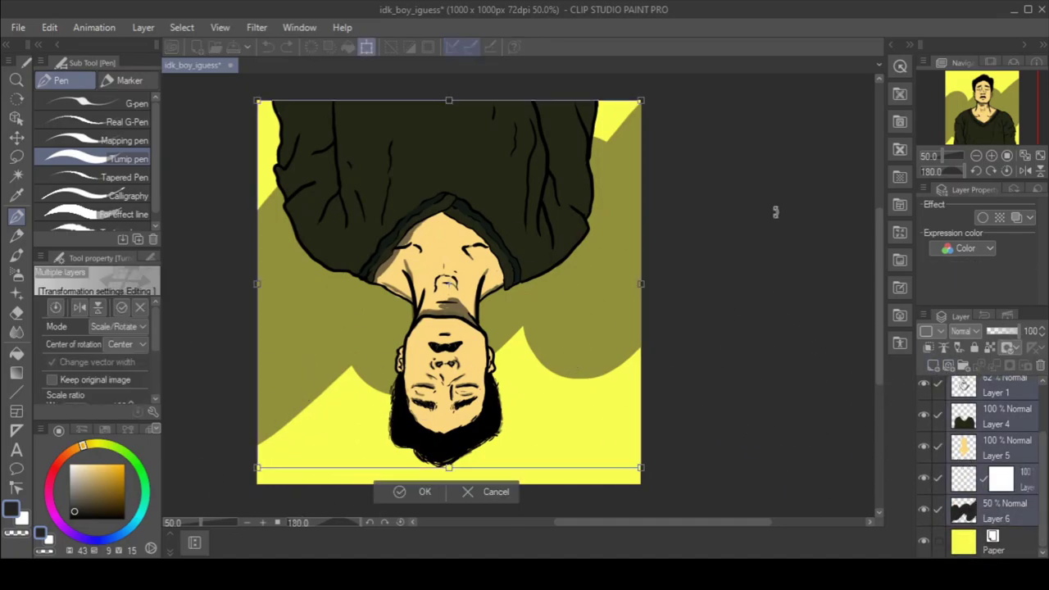
left_click_drag(784, 238, 274, 443)
left_click_drag(590, 223, 587, 241)
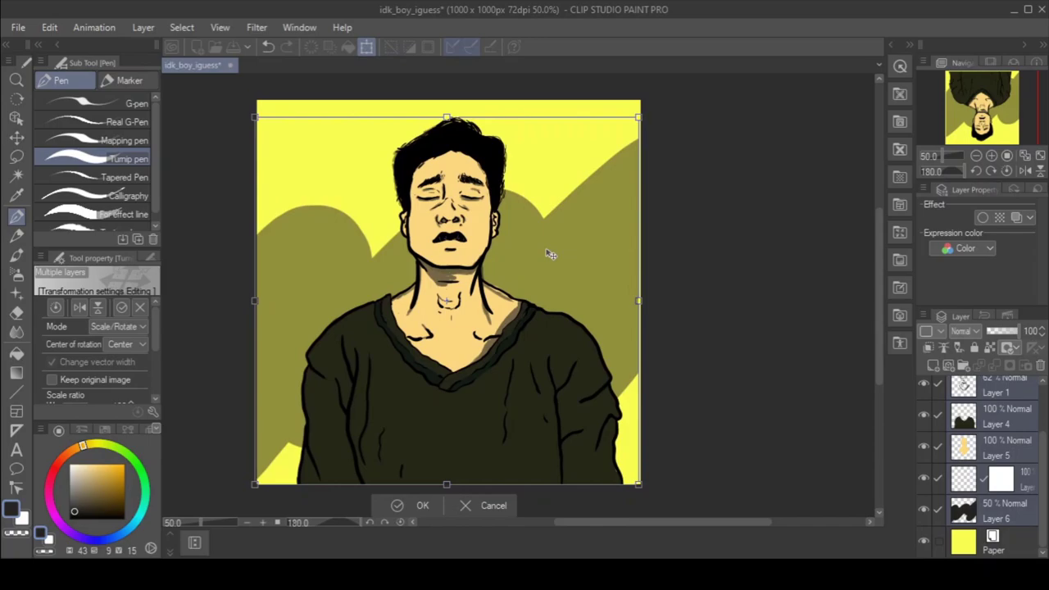
key("Return")
key("ctrl+z")
Rotate the selected layers 180° with Transform and shift them so the torso's cut edge meets the canvas edge
key("ctrl+t")
left_click_drag(673, 116, 394, 517)
left_click_drag(591, 328, 590, 349)
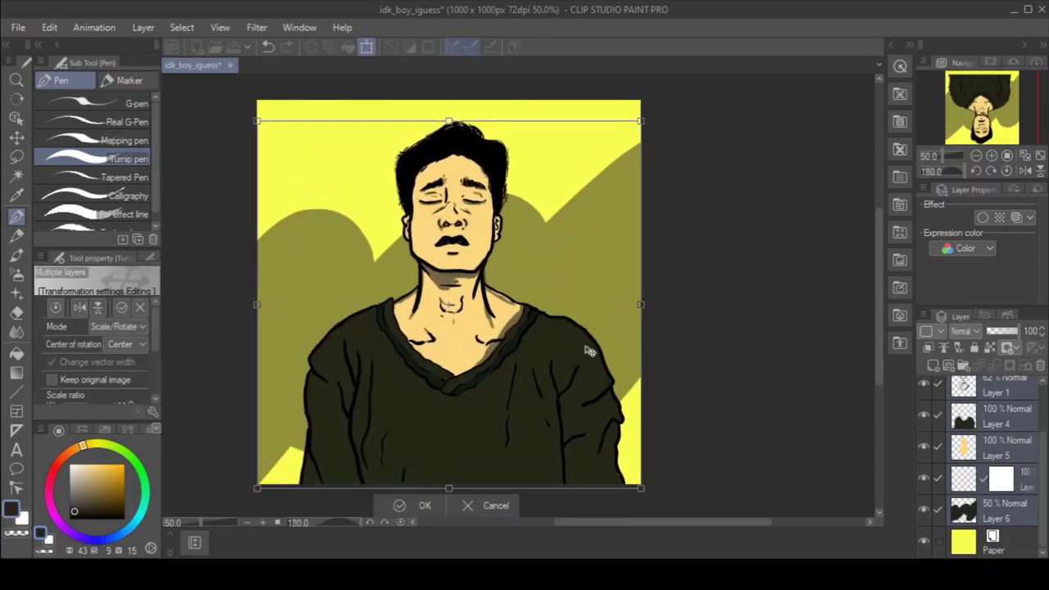
key("Return")
key("ctrl+t")
left_click(422, 505)
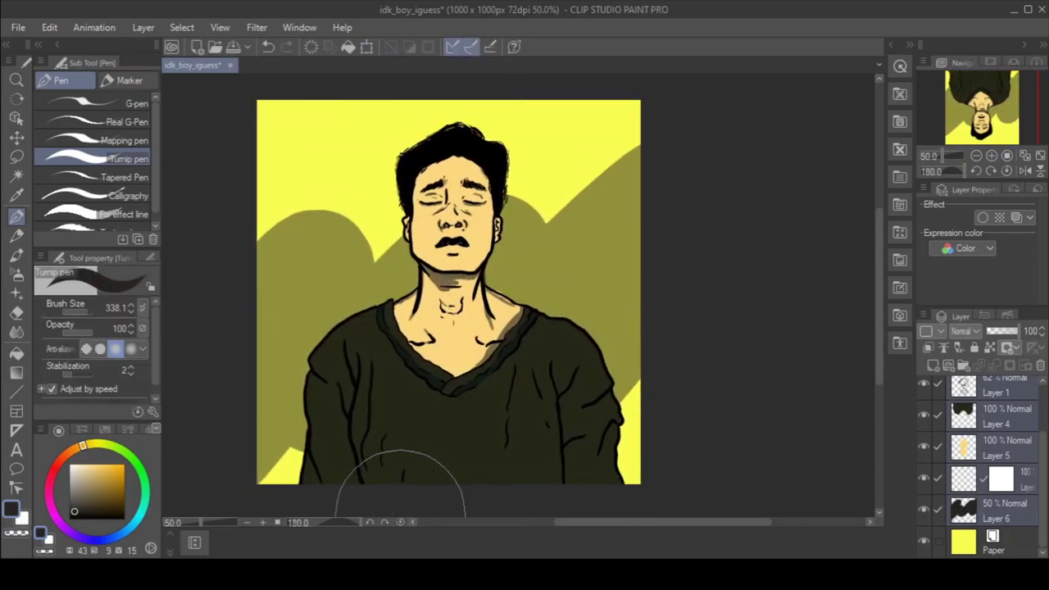
Reset the canvas view rotation to 0° and save the file
left_click(402, 525)
scroll(817, 194, "down", 1)
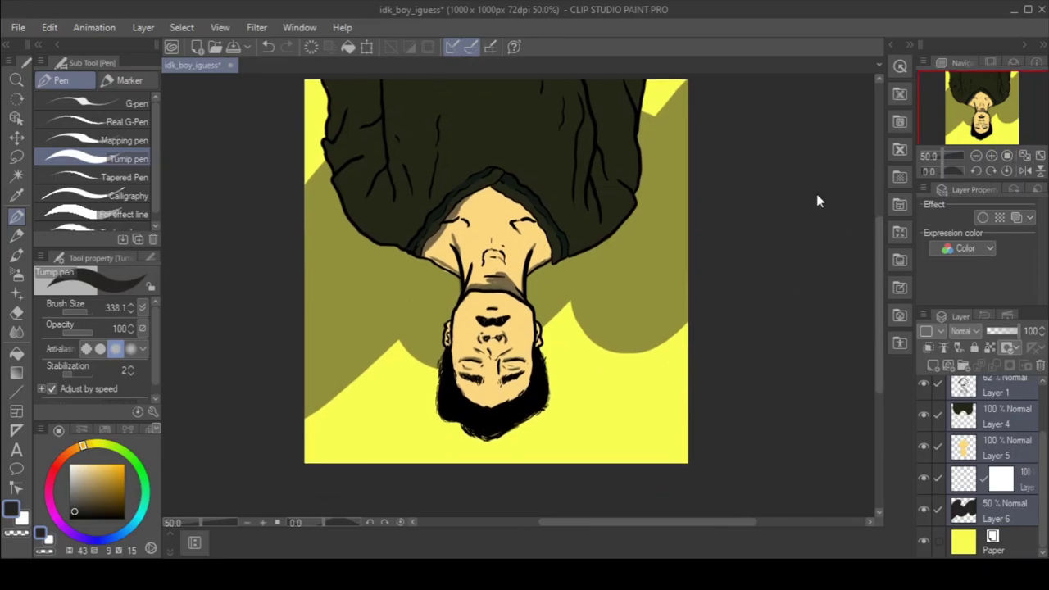
key("ctrl+s")
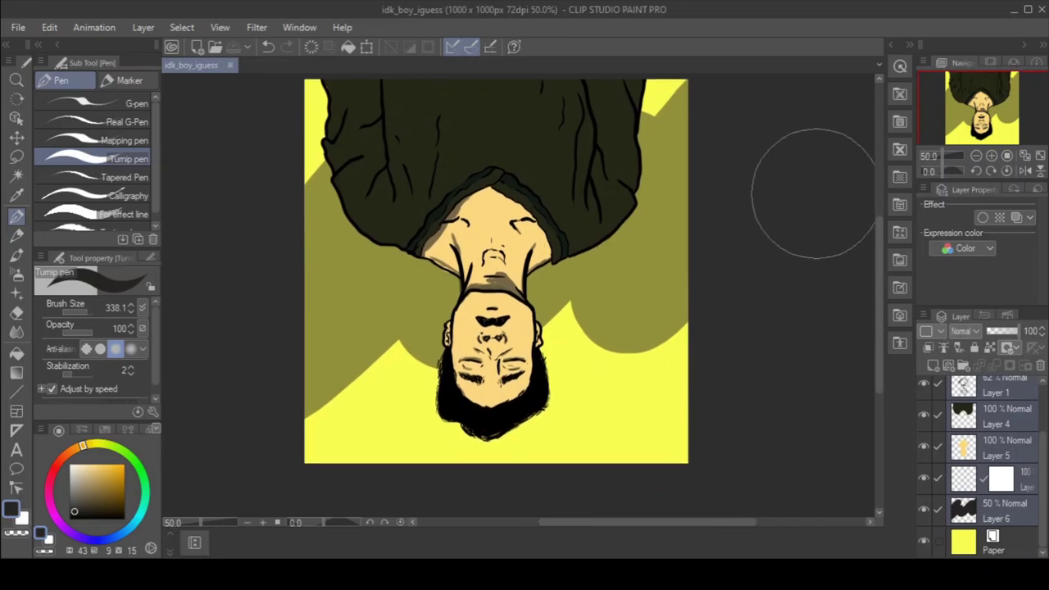